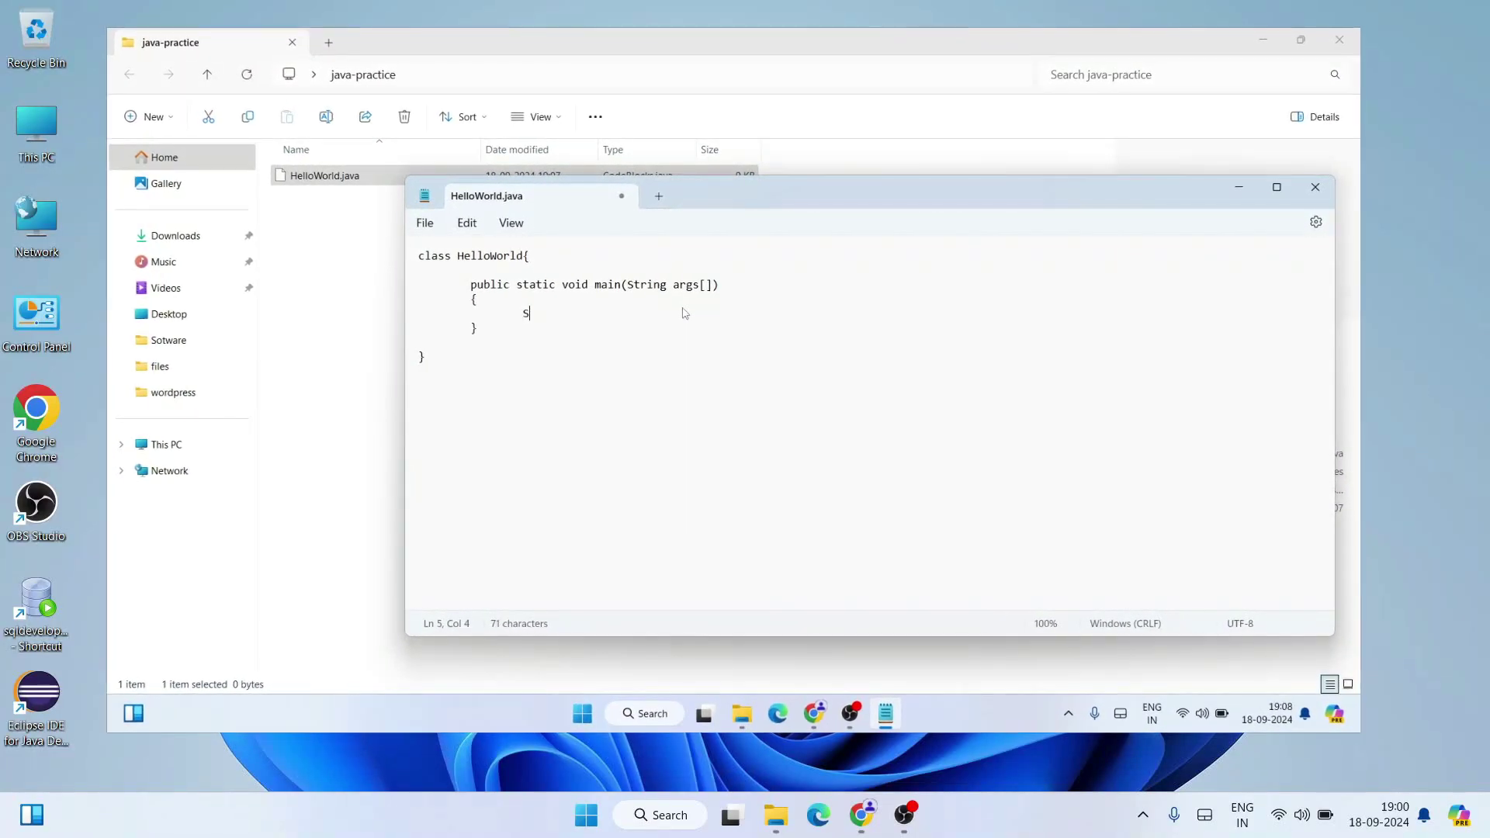
# Step: Search Google for 'java jdk download' and open Oracle's 'Java Downloads | Oracle India' result
pyautogui.write('ystem.out.')
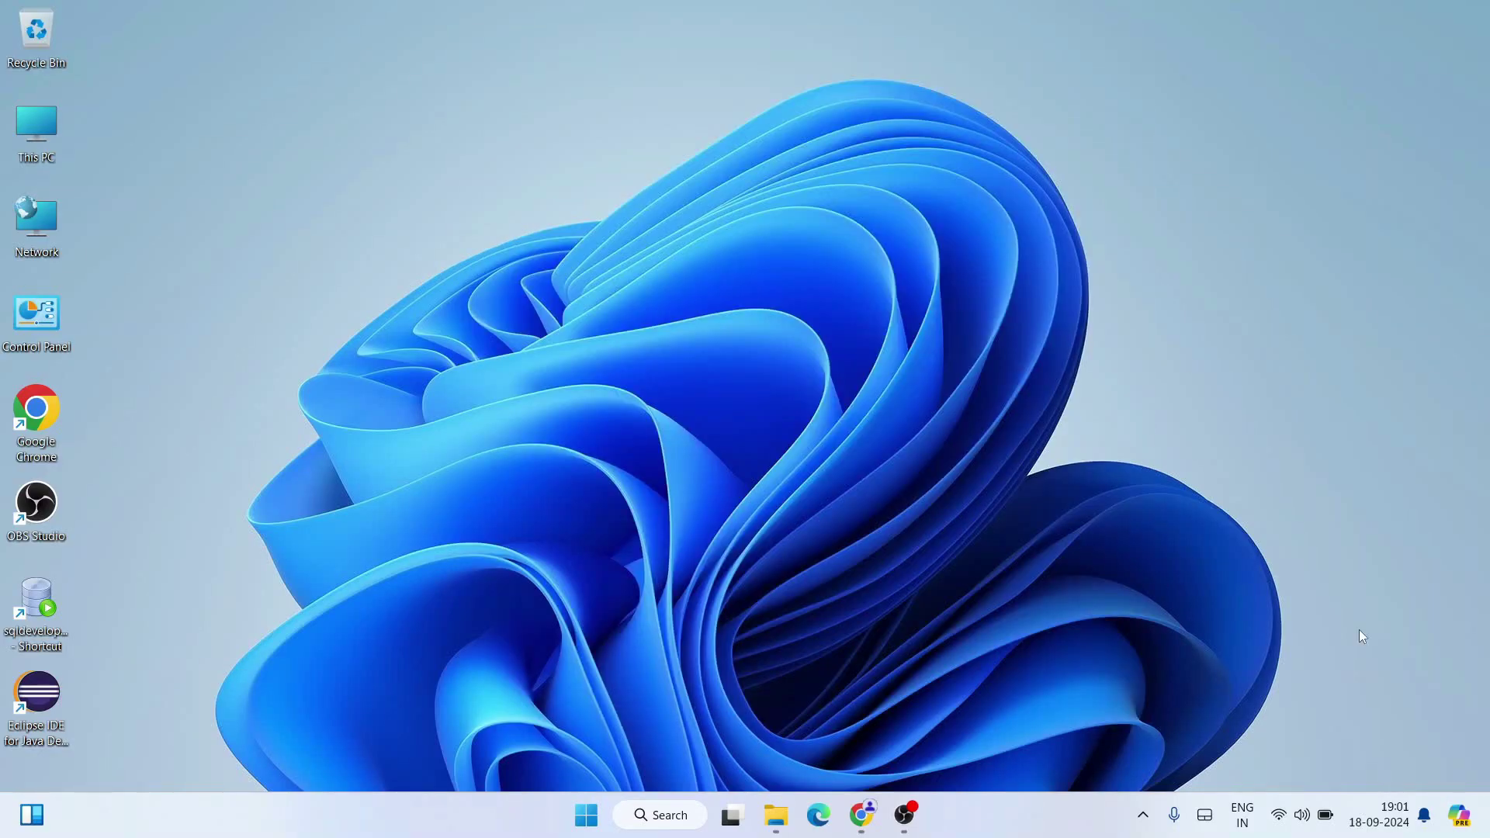
pyautogui.click(860, 815)
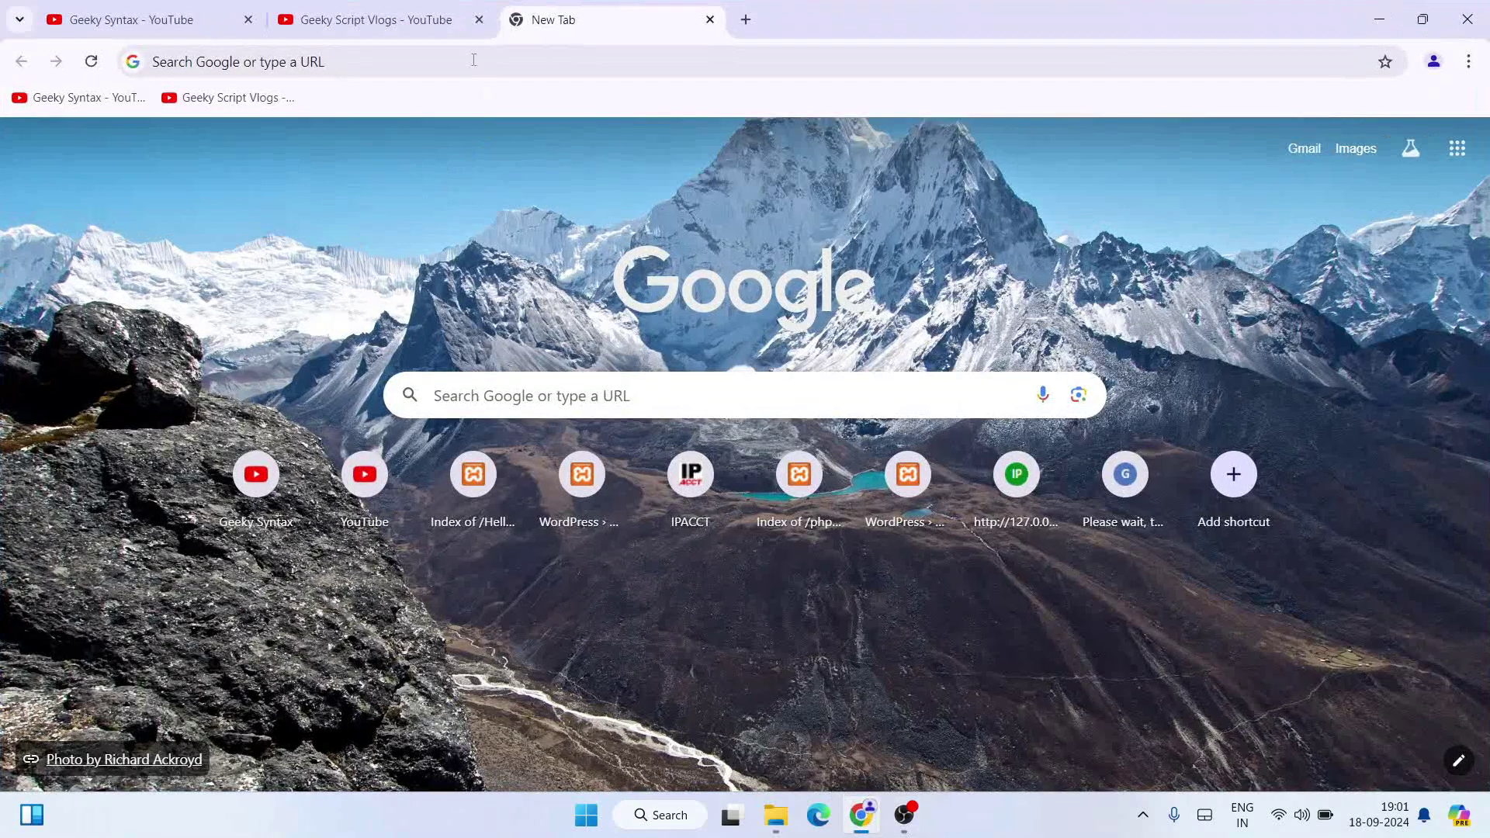
pyautogui.click(471, 55)
pyautogui.write('jav')
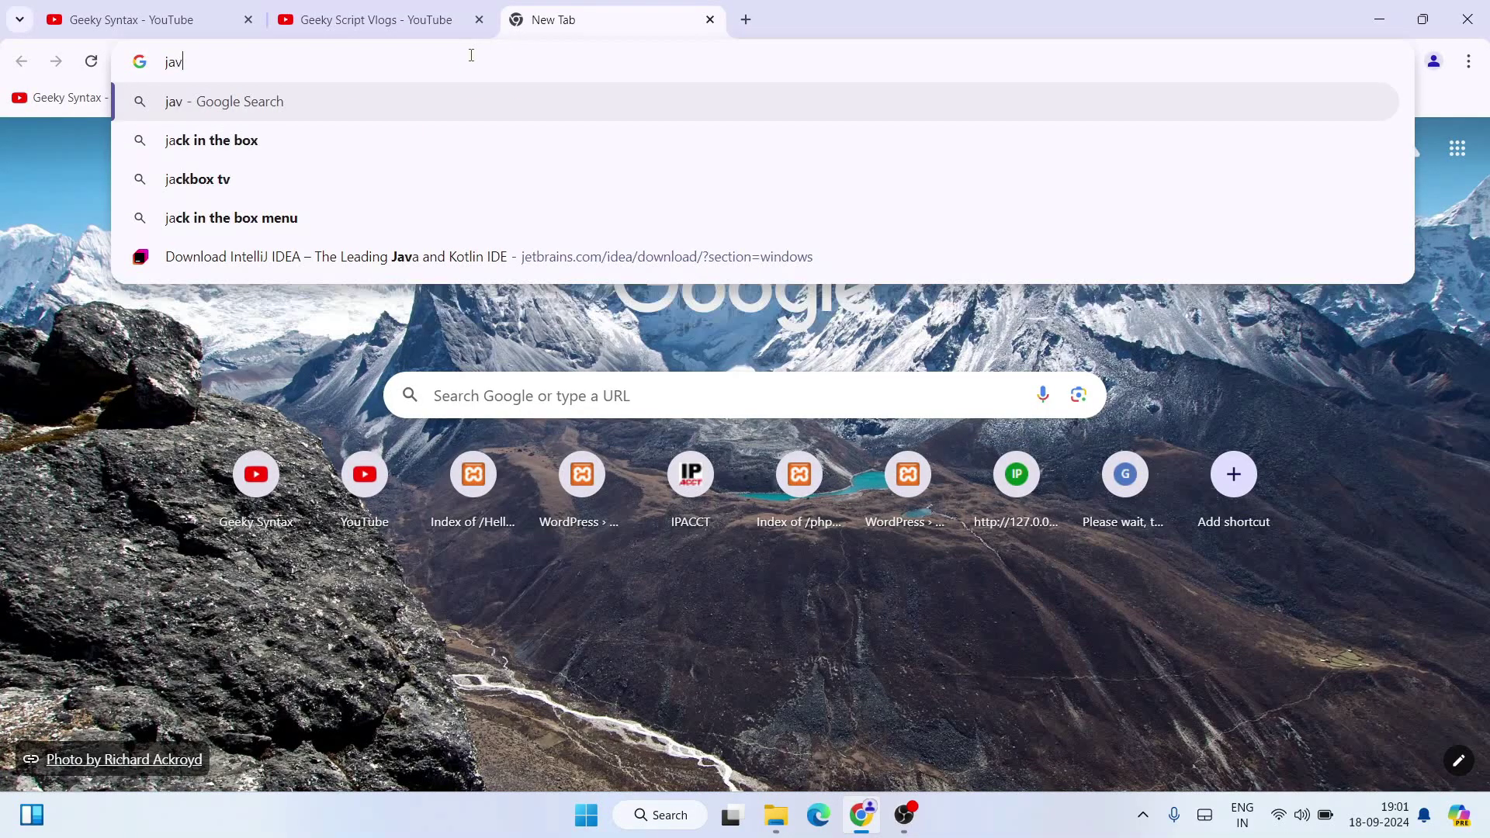
pyautogui.write('a jdk')
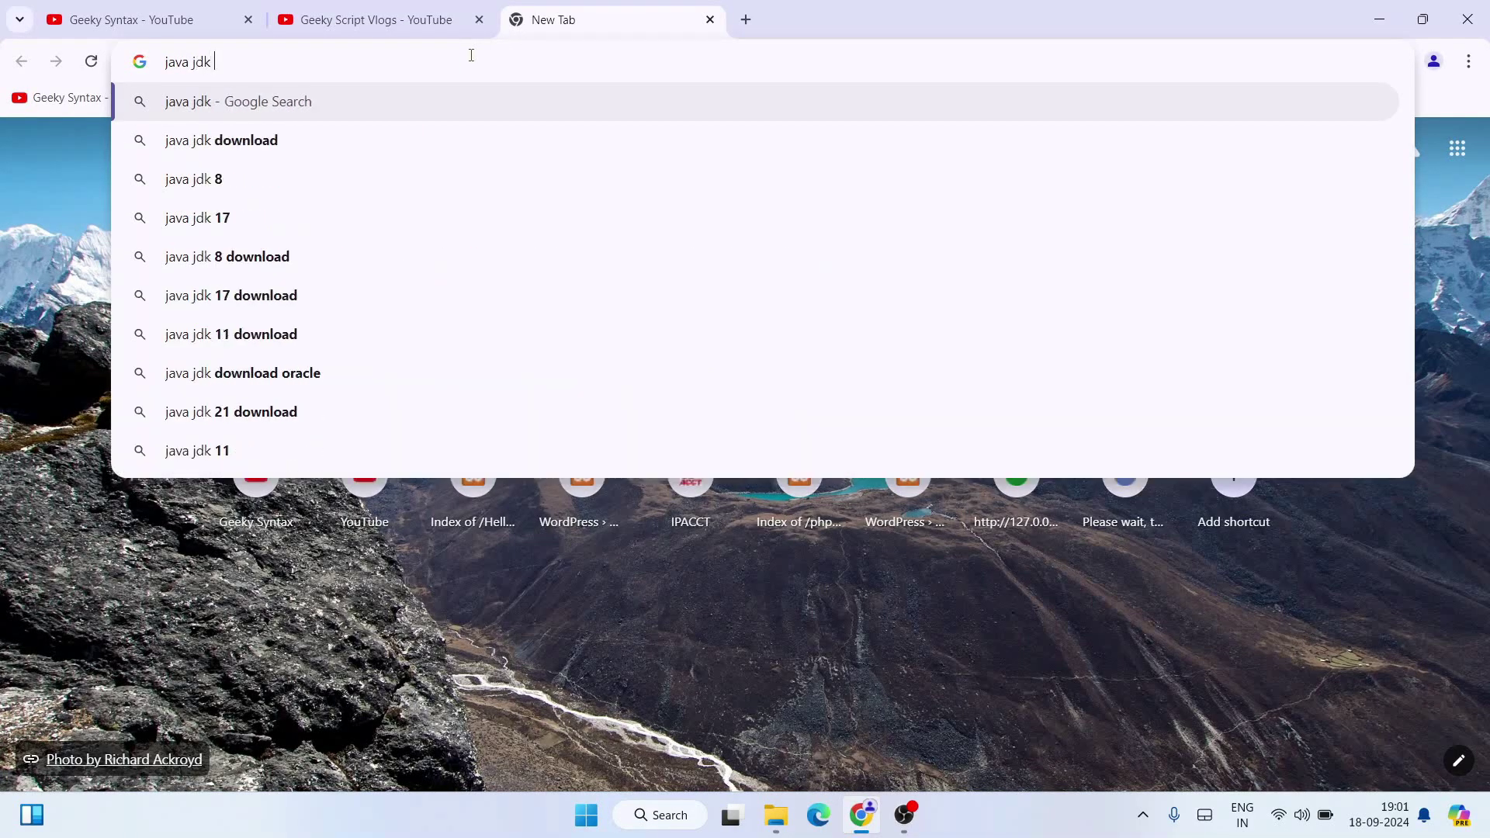
pyautogui.press('Down')
pyautogui.press('Return')
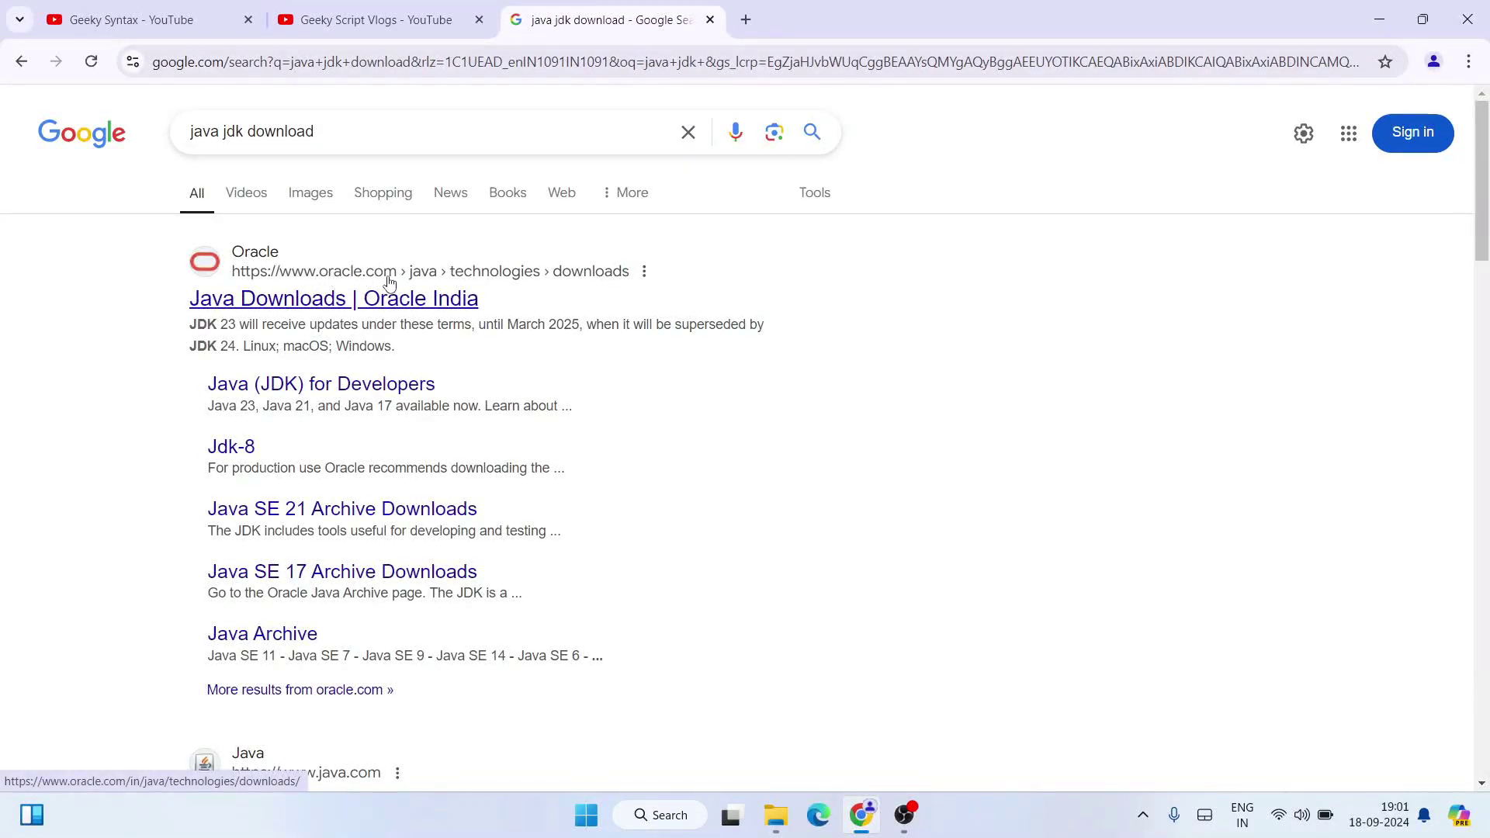
pyautogui.click(335, 301)
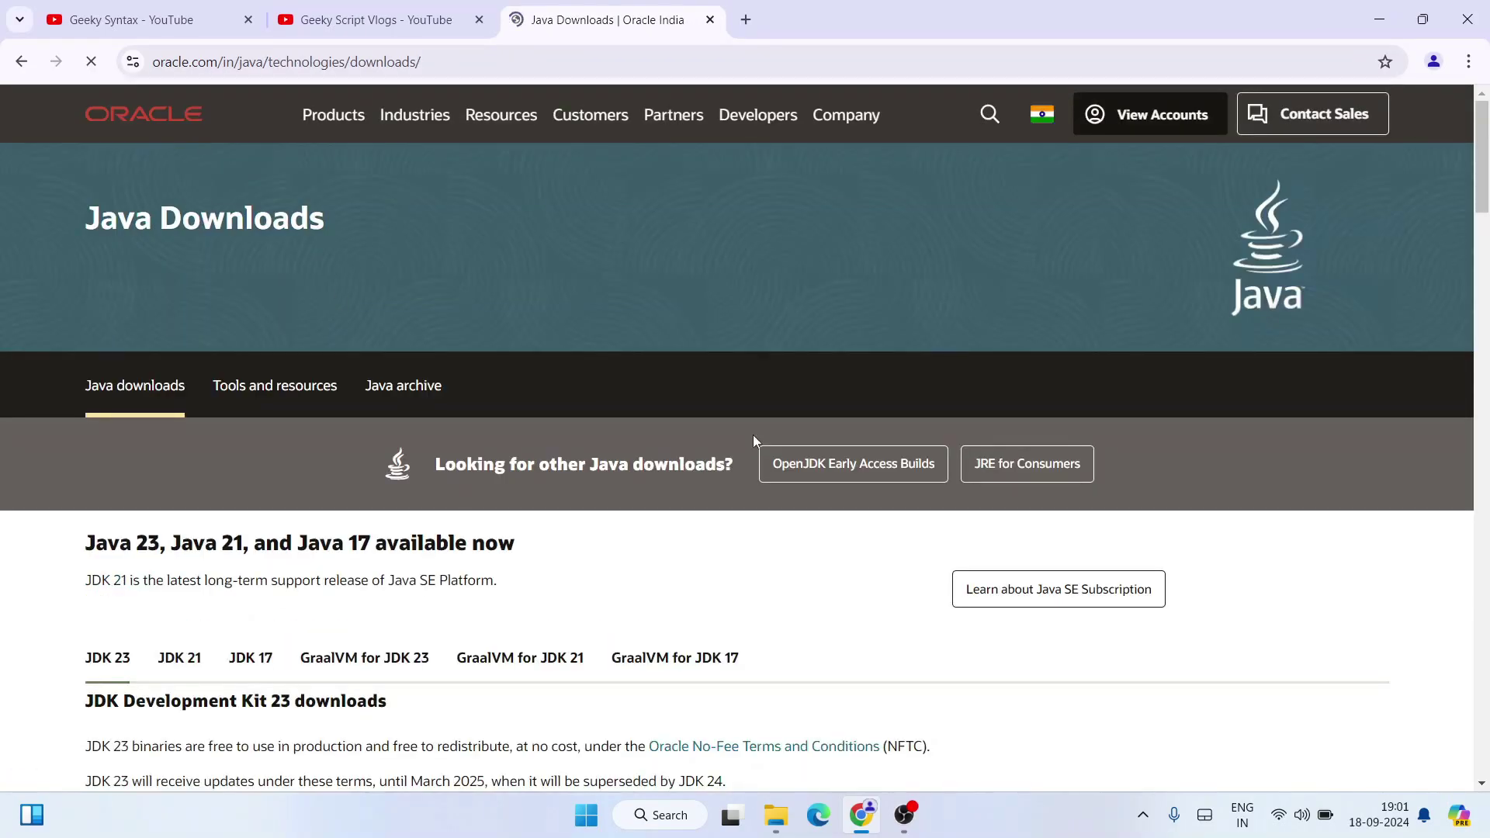
# Step: Scroll Oracle's Java Downloads page to the JDK Development Kit 23 heading
pyautogui.click(361, 64)
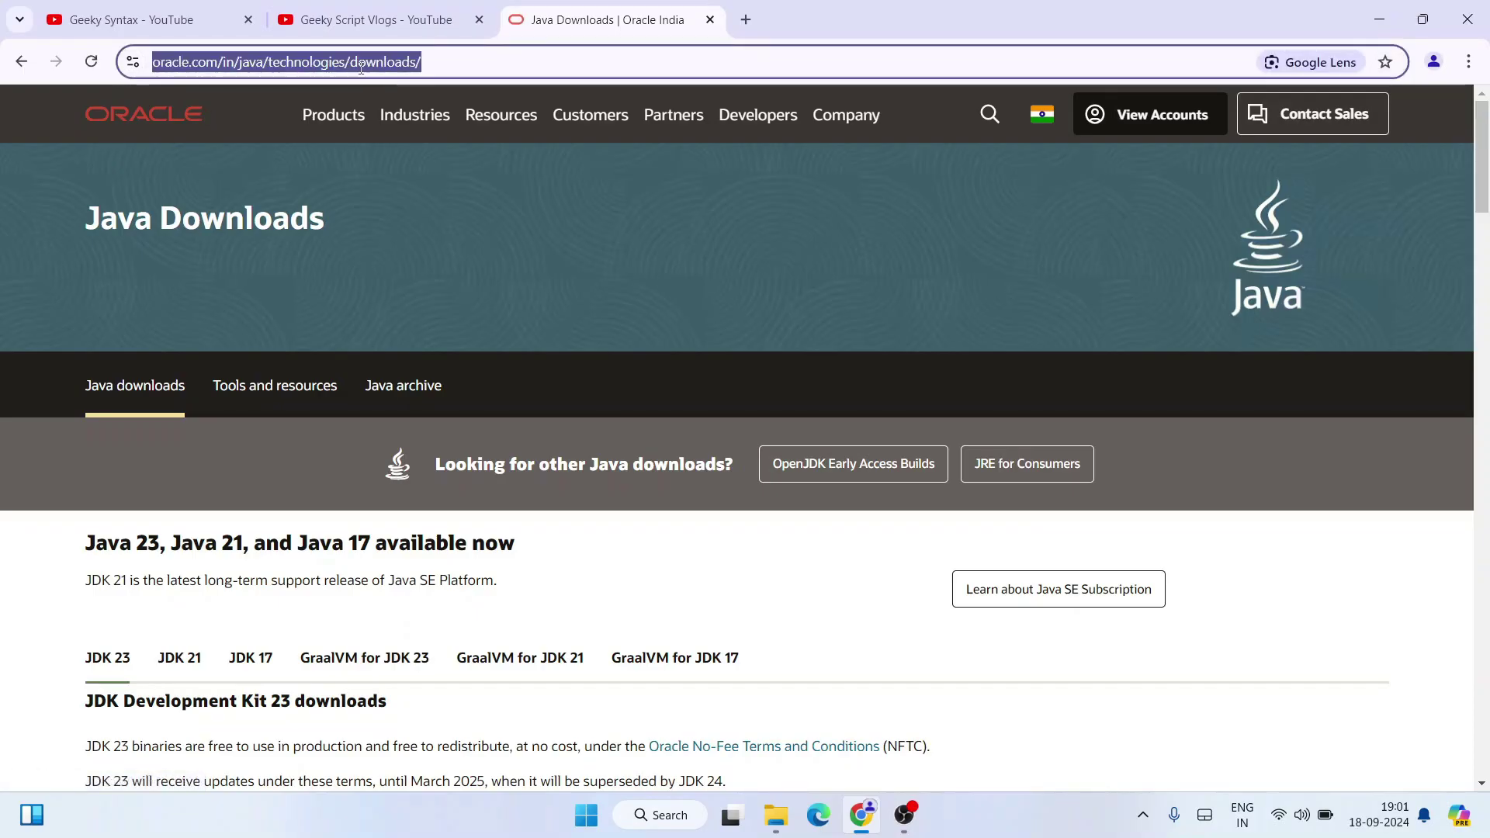
pyautogui.click(502, 231)
pyautogui.scroll(-3, 495, 226)
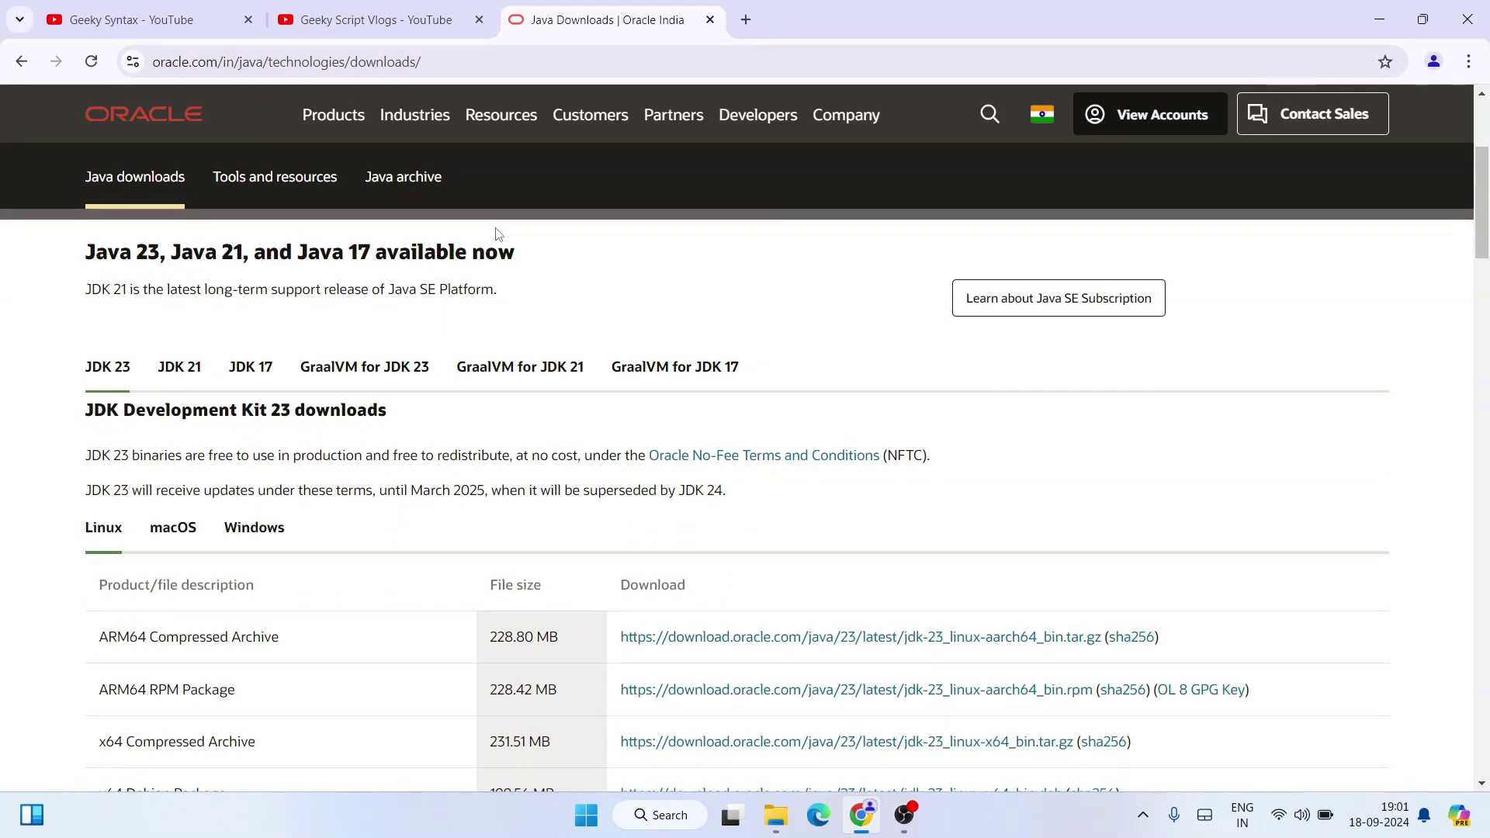
pyautogui.scroll(-2, 495, 233)
pyautogui.scroll(1, 491, 233)
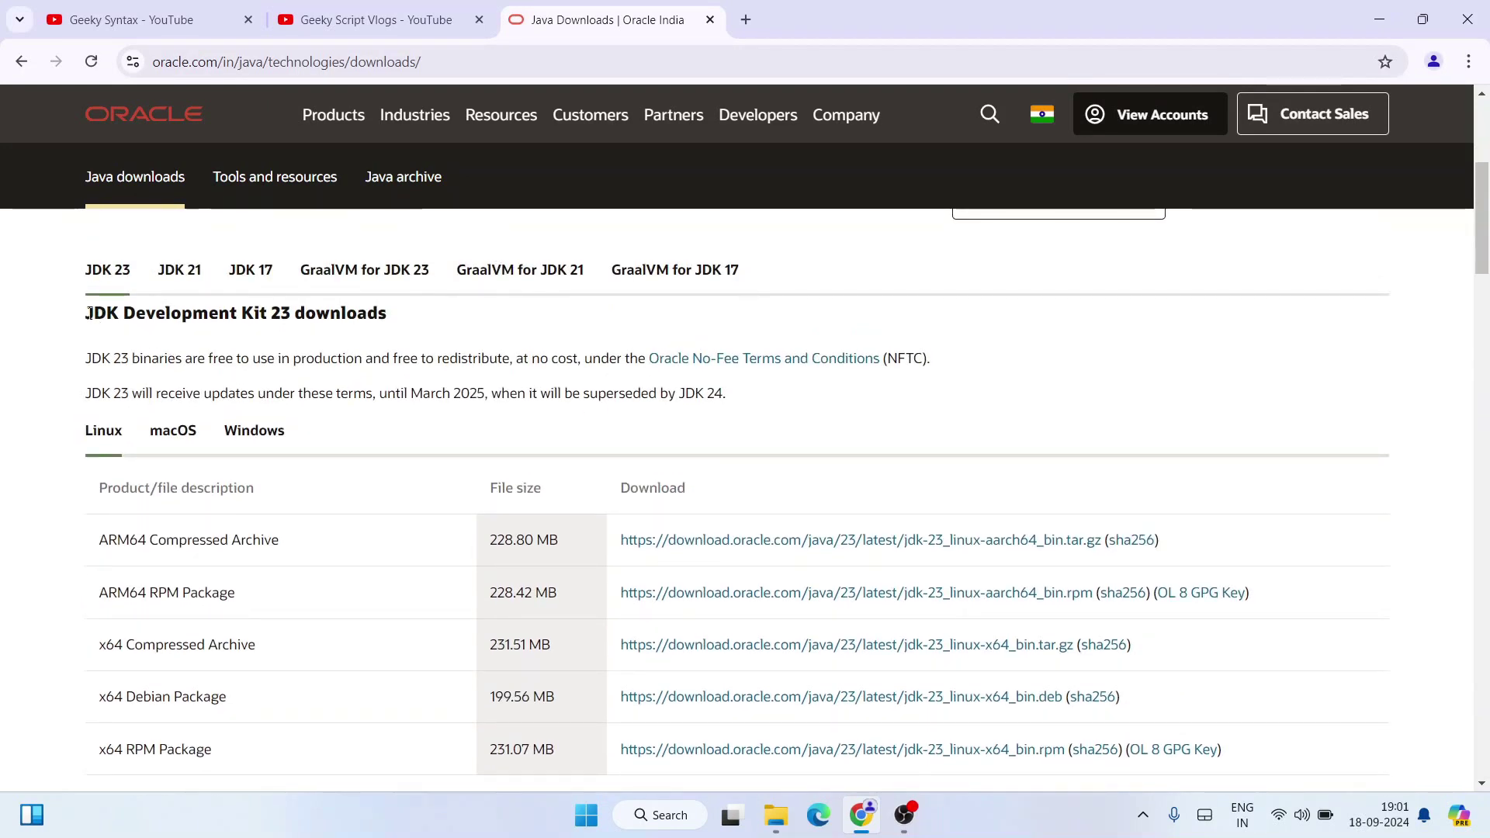
pyautogui.moveTo(89, 312); pyautogui.dragTo(297, 314)
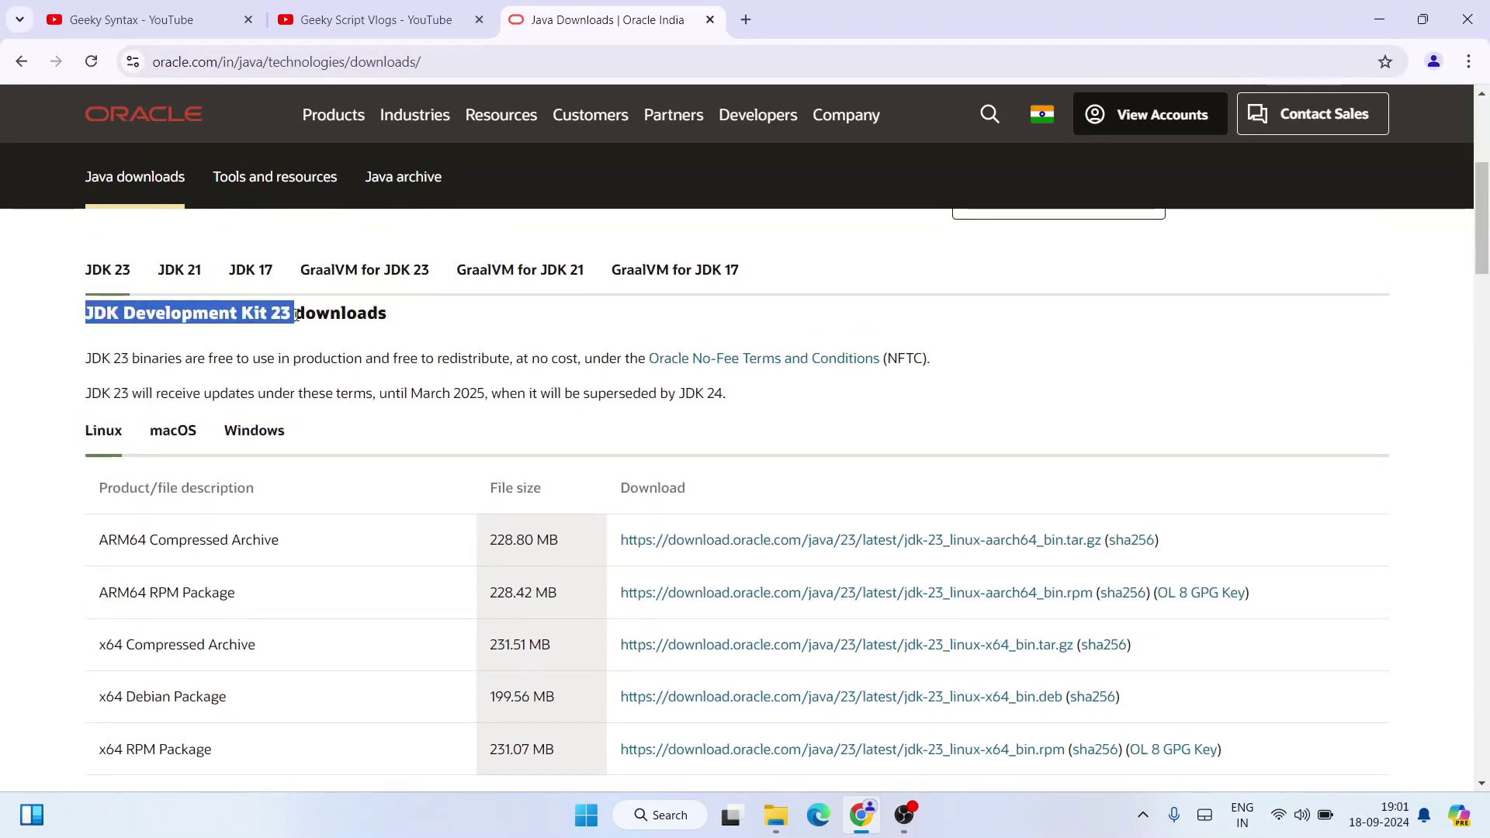
pyautogui.click(308, 353)
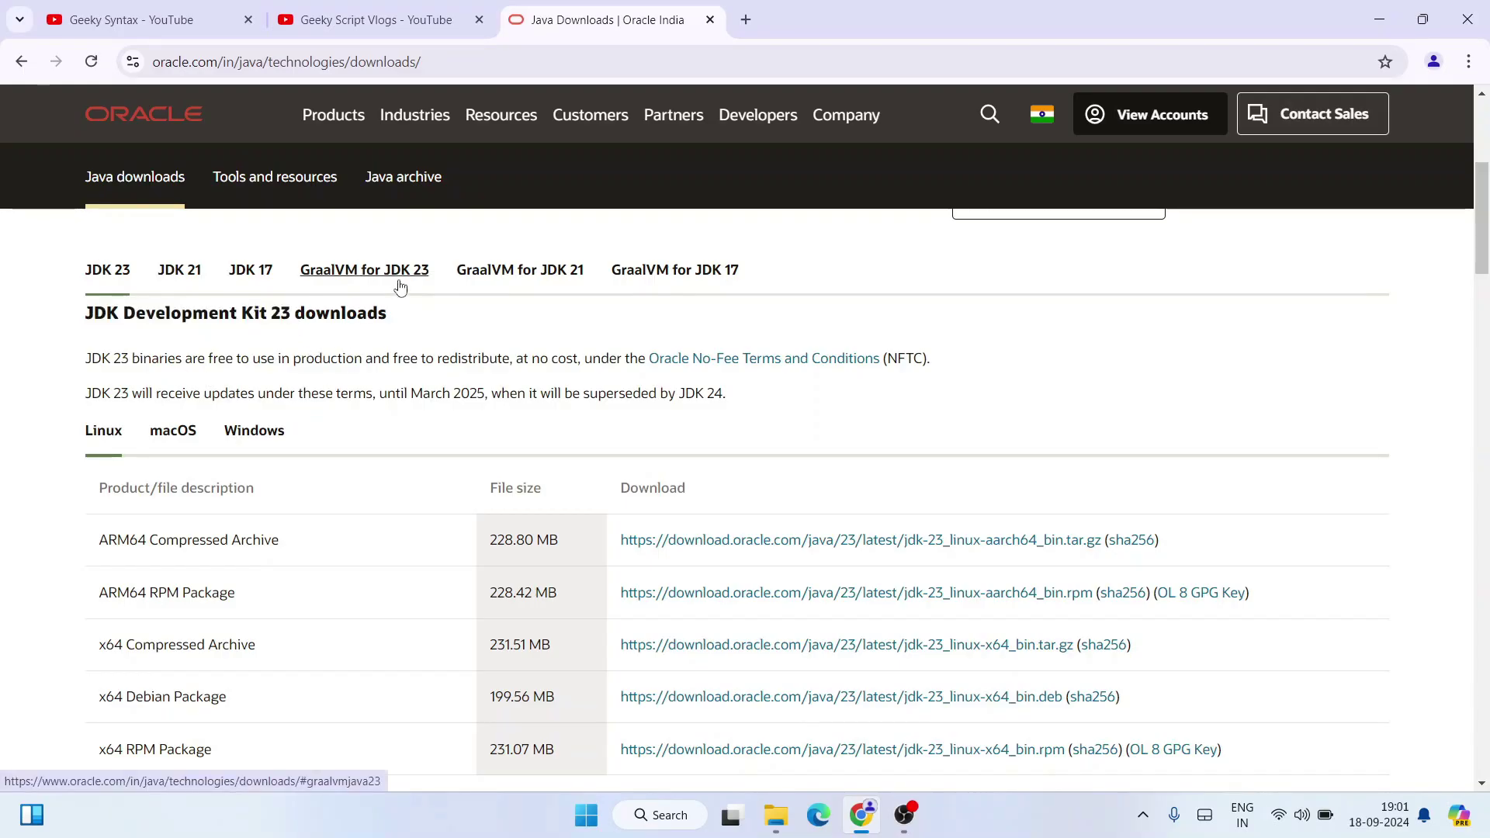
# Step: Compare the JDK 21 and JDK 17 downloads, then scroll to the JDK 23 table
pyautogui.click(181, 273)
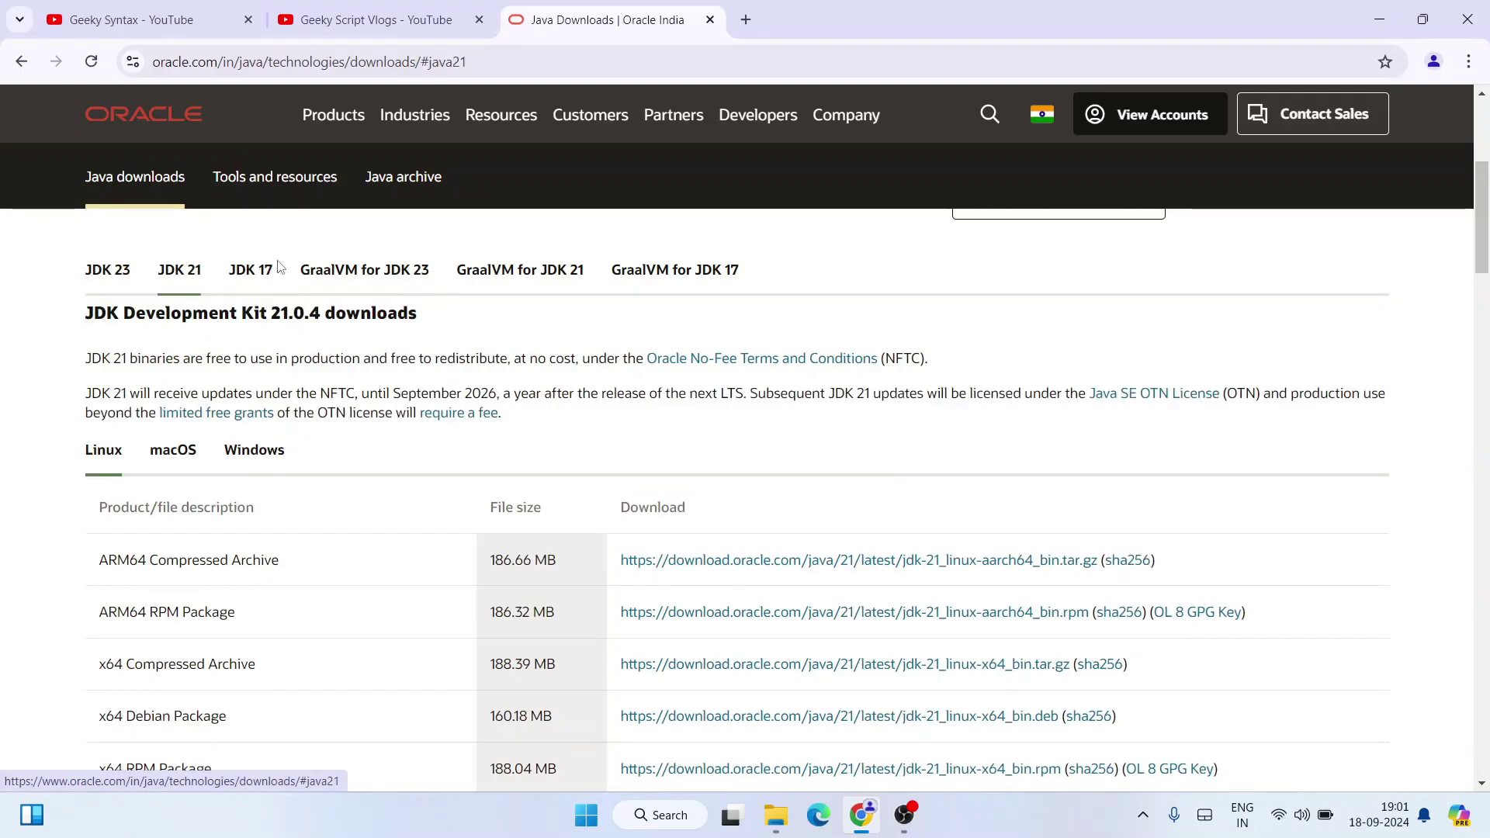
pyautogui.click(245, 276)
pyautogui.click(164, 274)
pyautogui.click(262, 277)
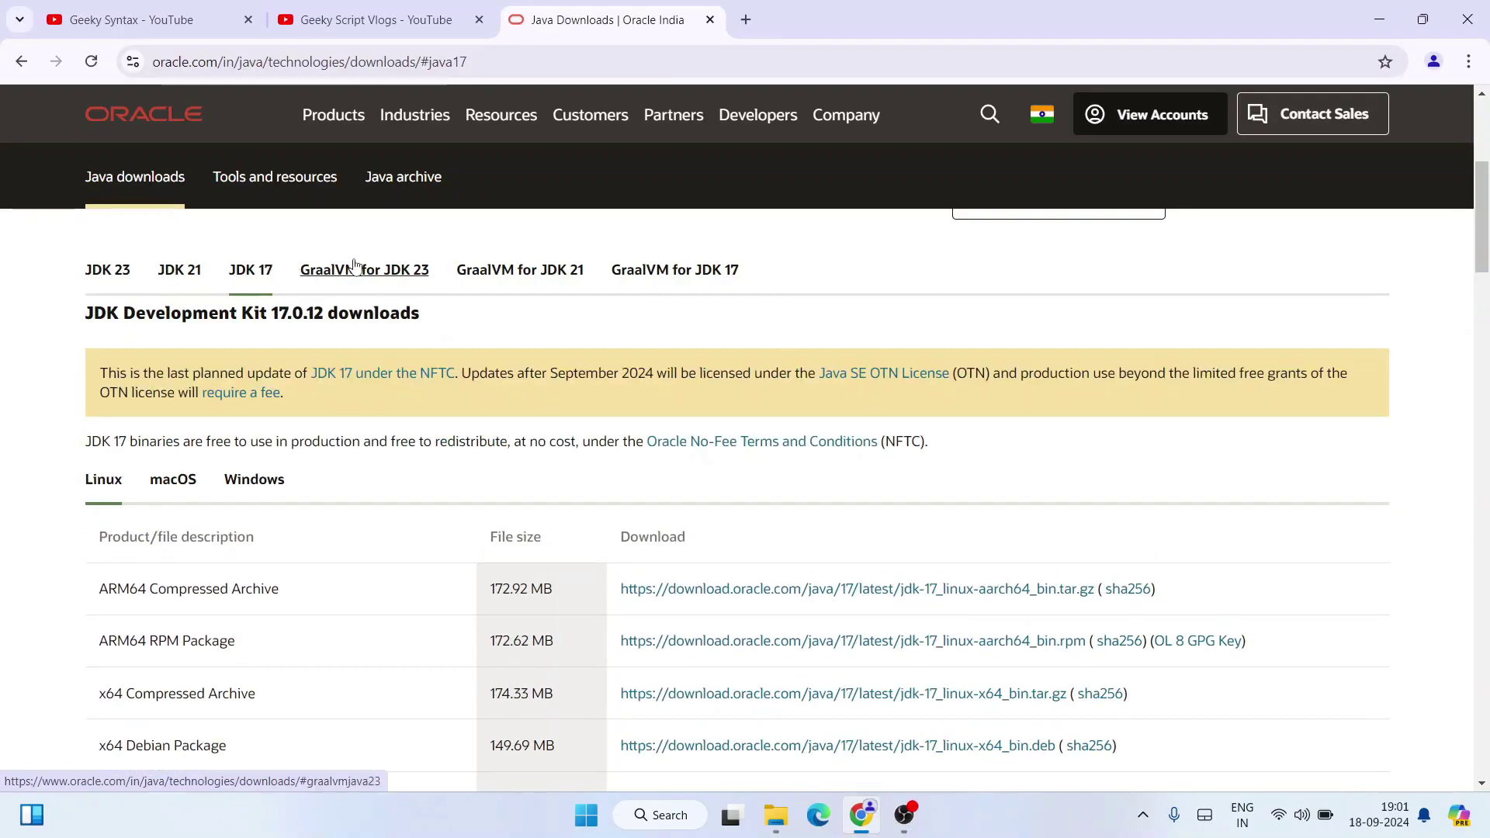
pyautogui.click(111, 281)
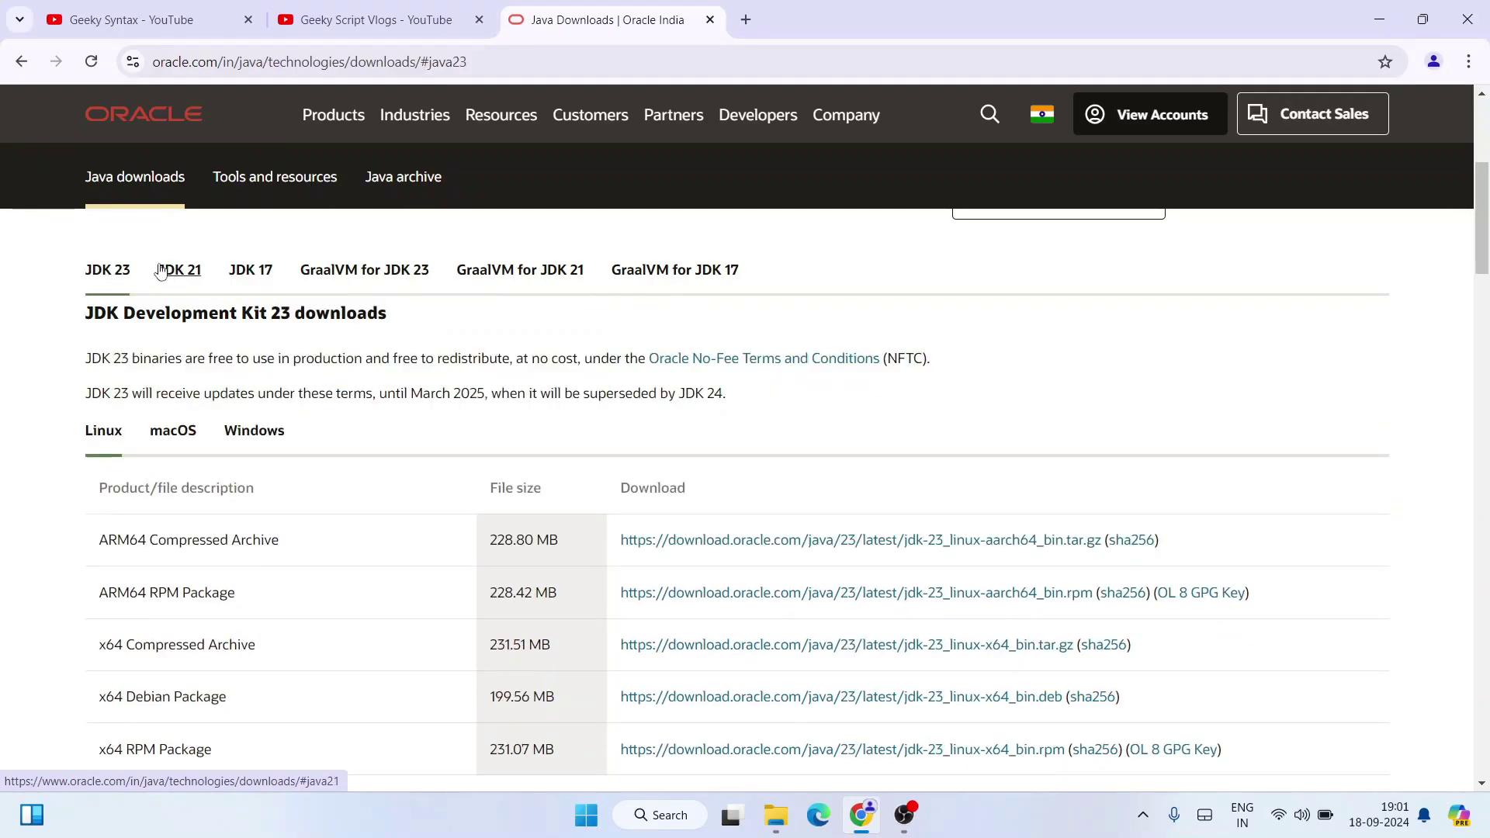
pyautogui.scroll(-1, 320, 343)
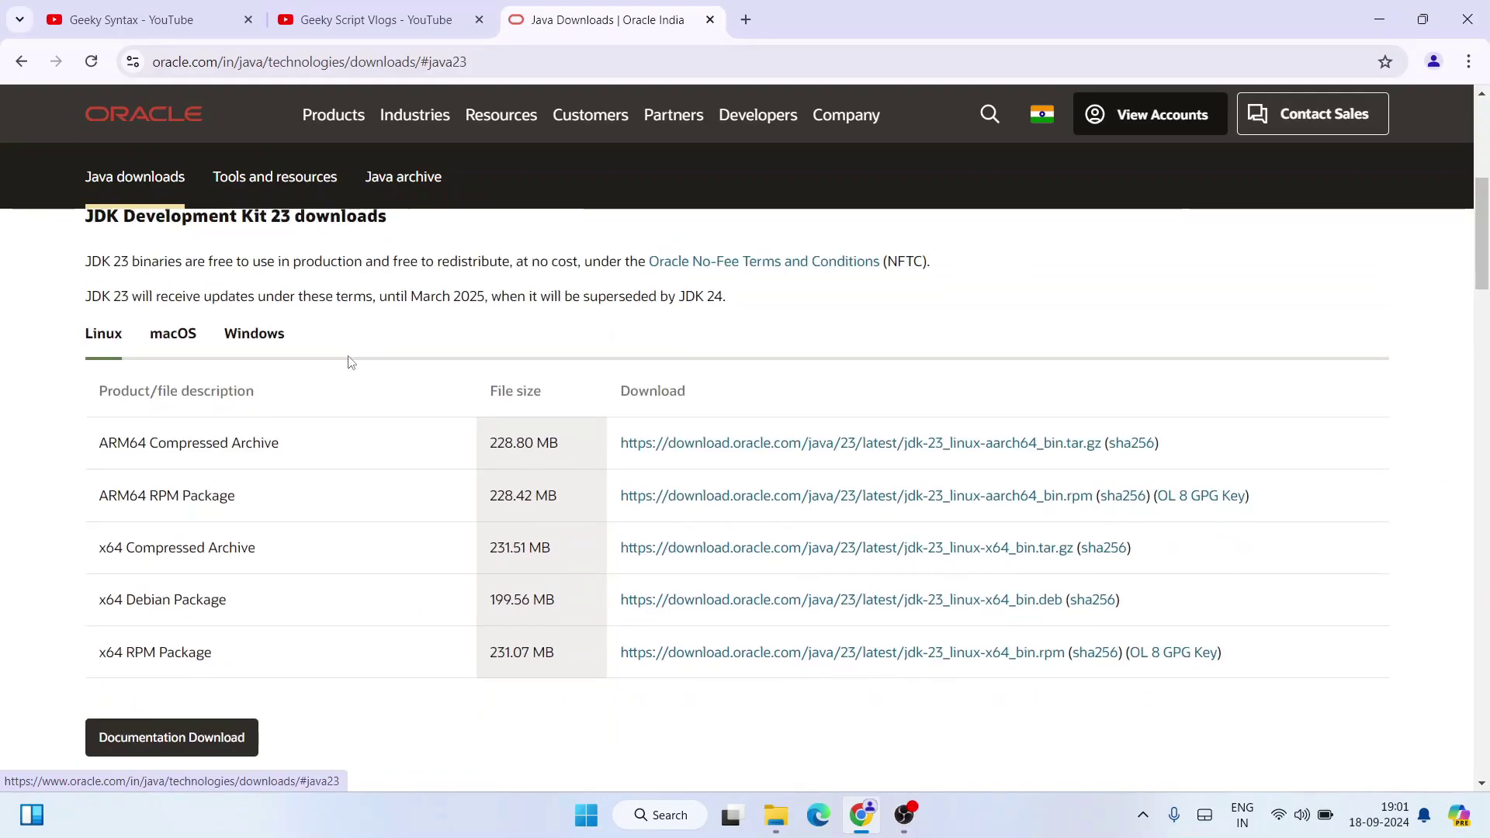
# Step: Browse the JDK 23 platform downloads and locate the Windows x64 MSI Installer
pyautogui.click(246, 342)
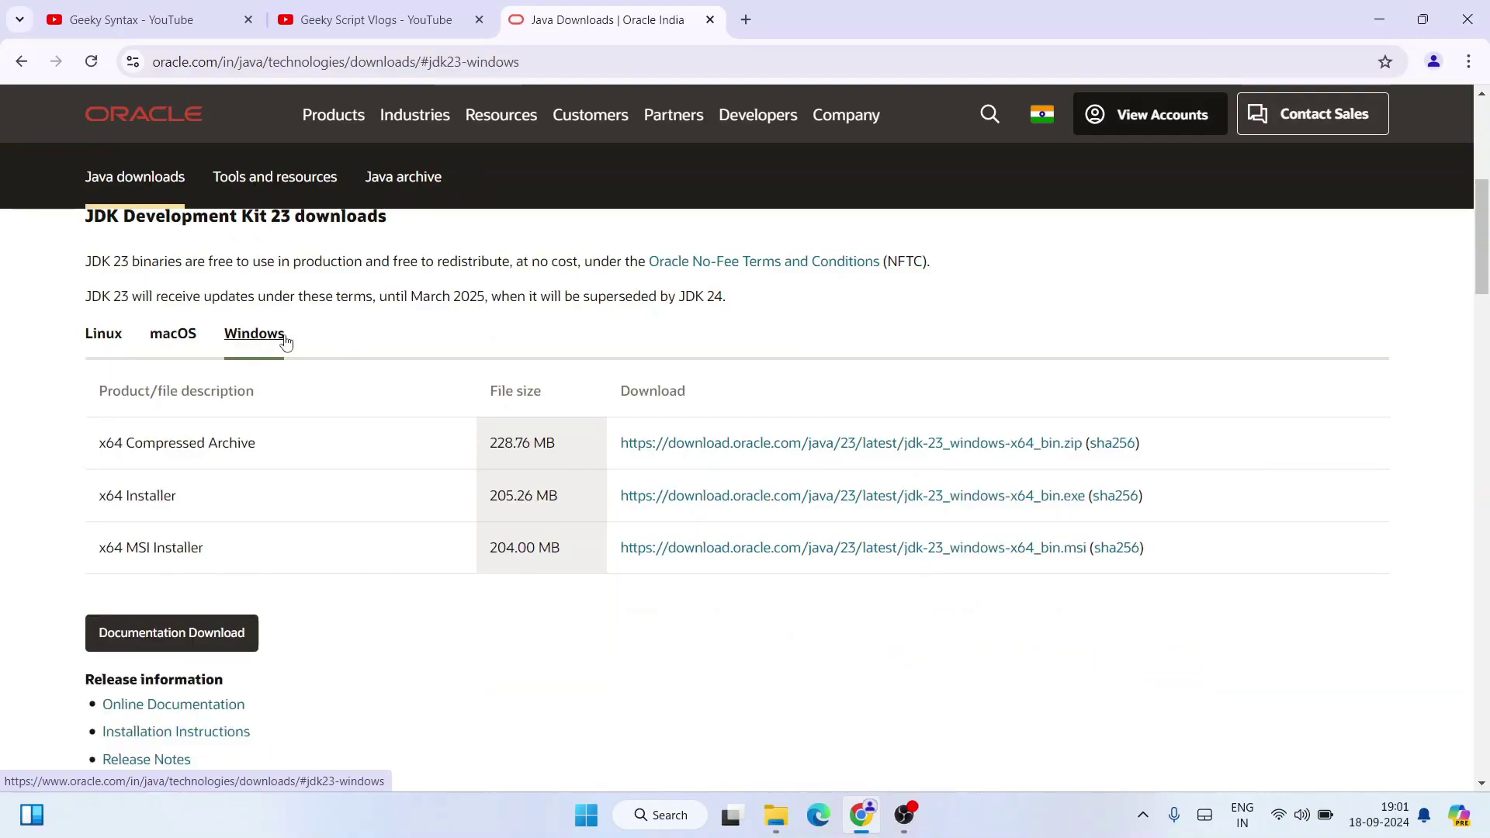
pyautogui.click(163, 342)
pyautogui.click(93, 338)
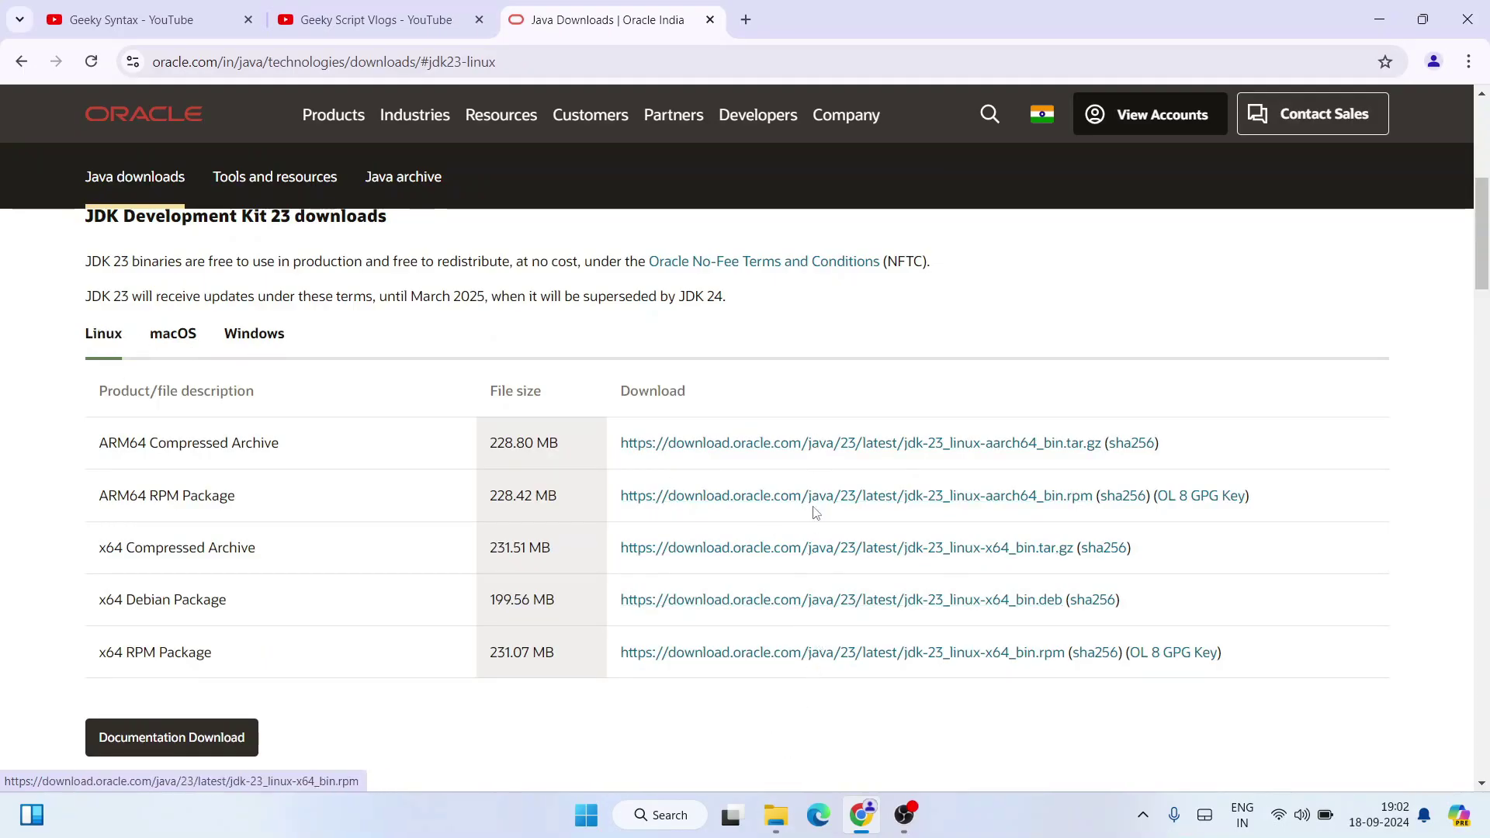
pyautogui.click(284, 340)
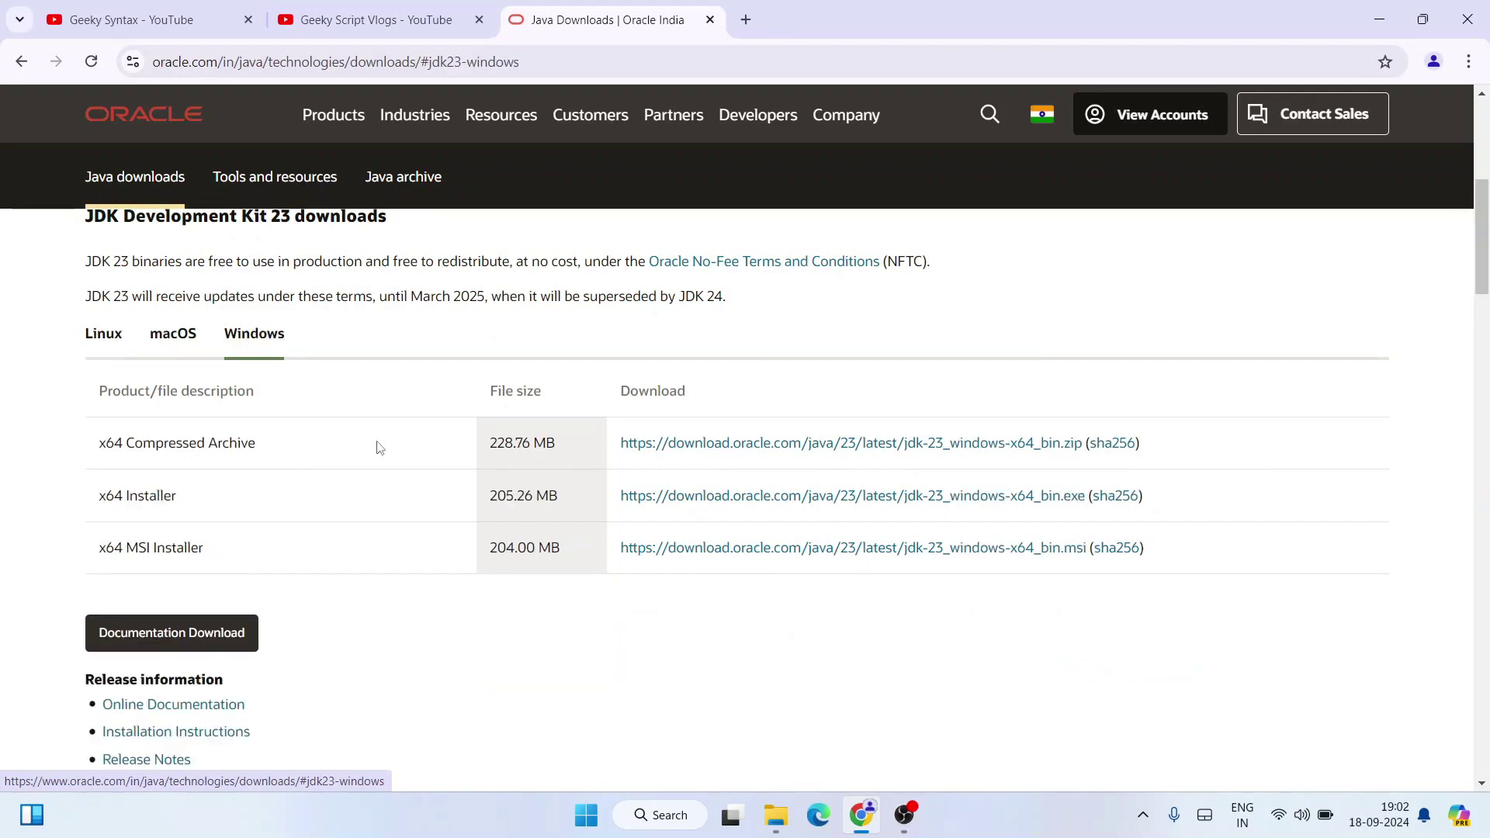
pyautogui.moveTo(99, 553); pyautogui.dragTo(207, 553)
pyautogui.click(251, 540)
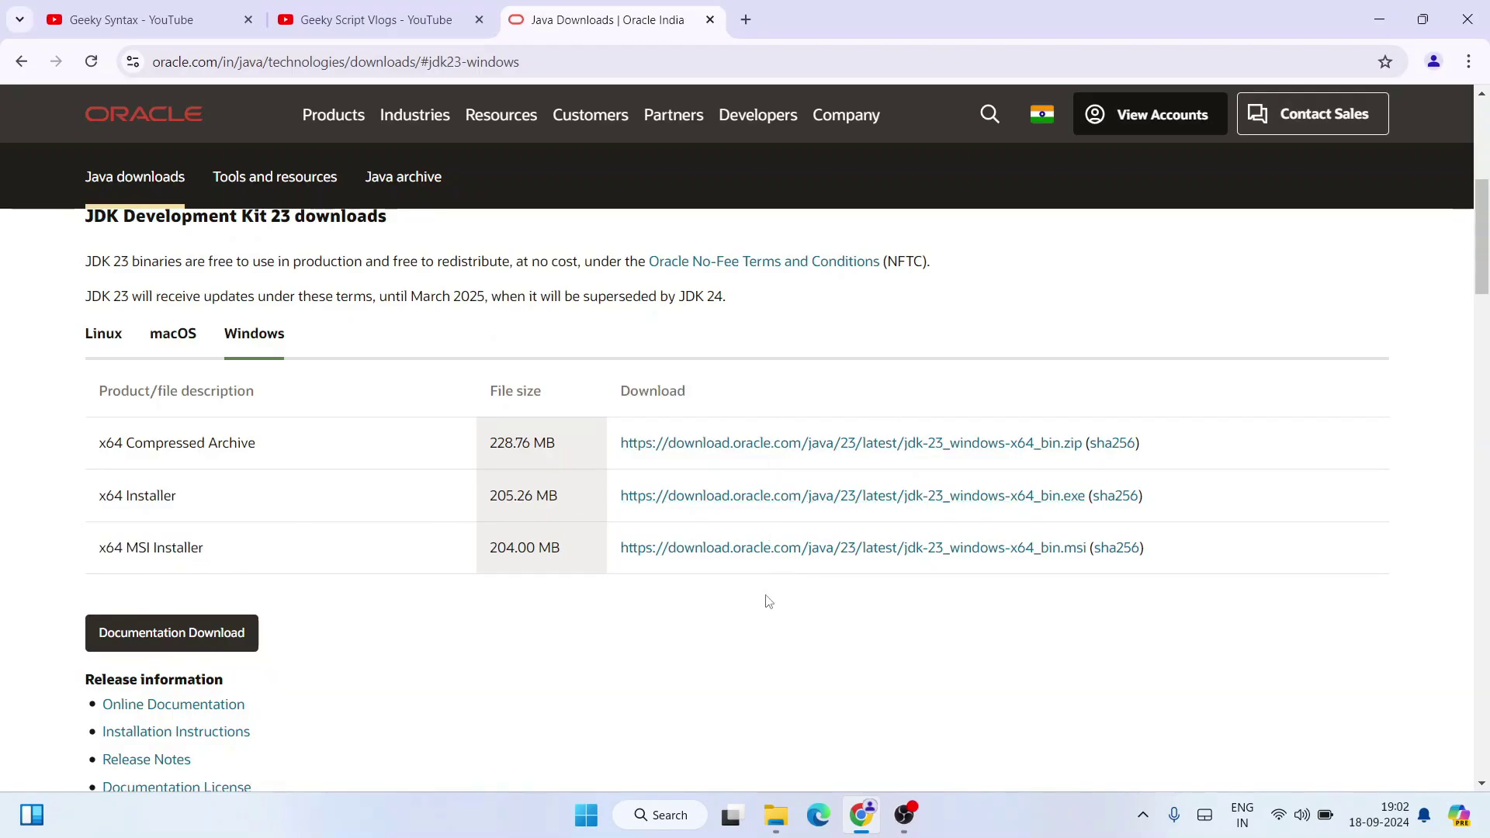
pyautogui.moveTo(89, 552); pyautogui.dragTo(291, 553)
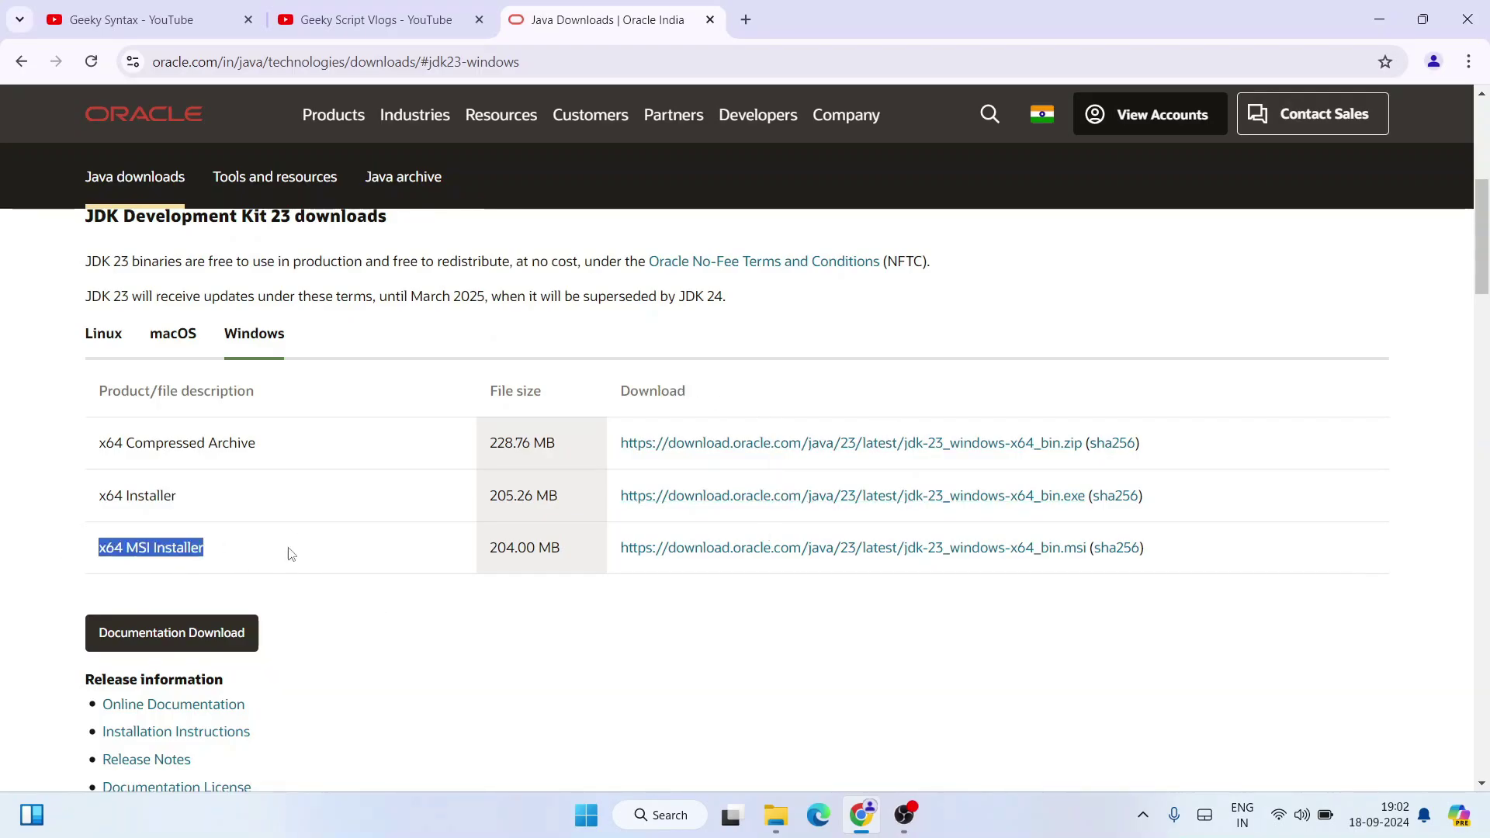
# Step: Download jdk-23_windows-x64_bin.msi, cancel it, and minimize Chrome
pyautogui.click(754, 555)
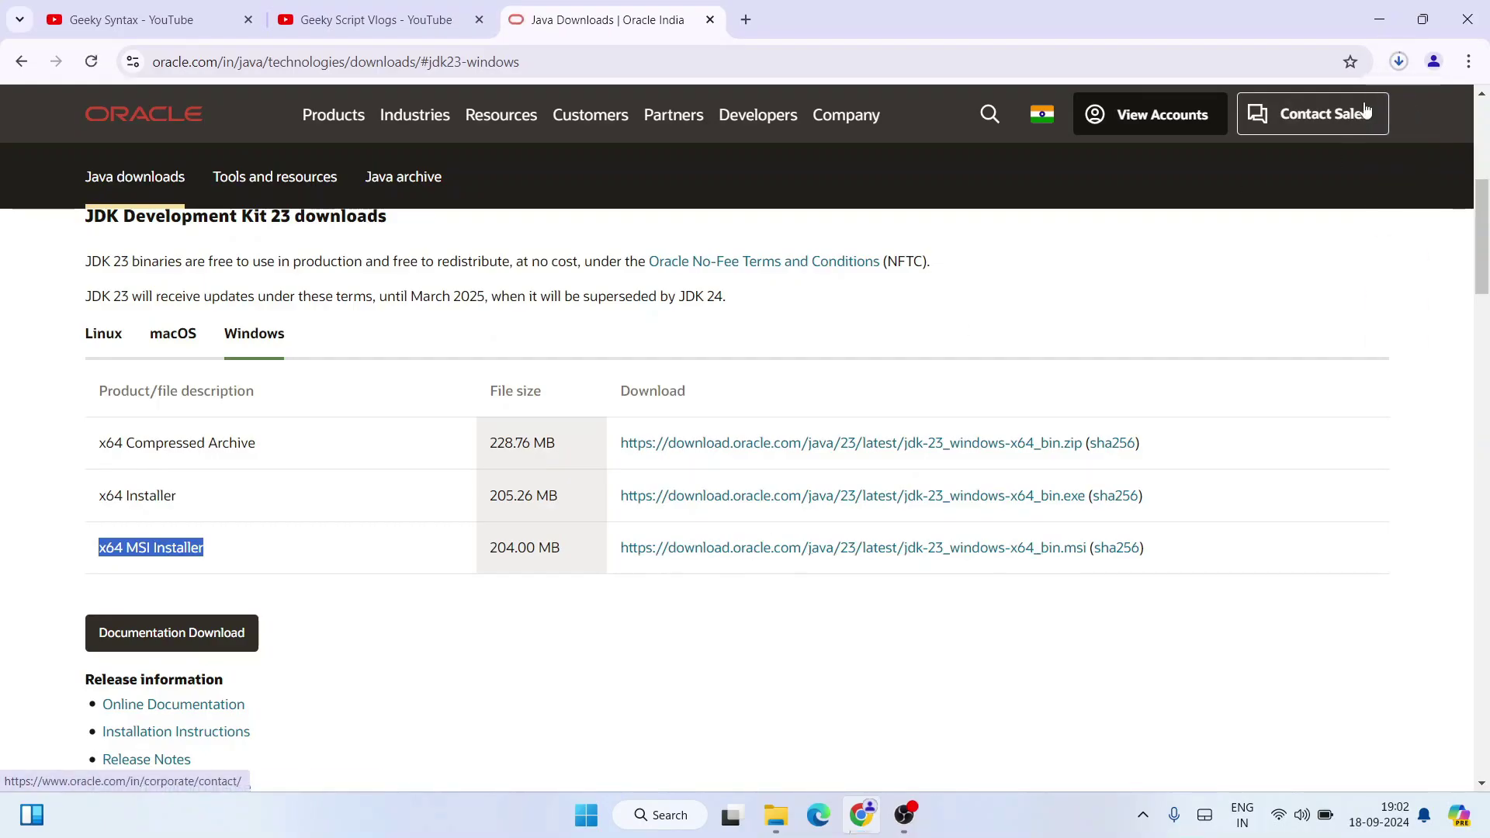
pyautogui.click(1398, 62)
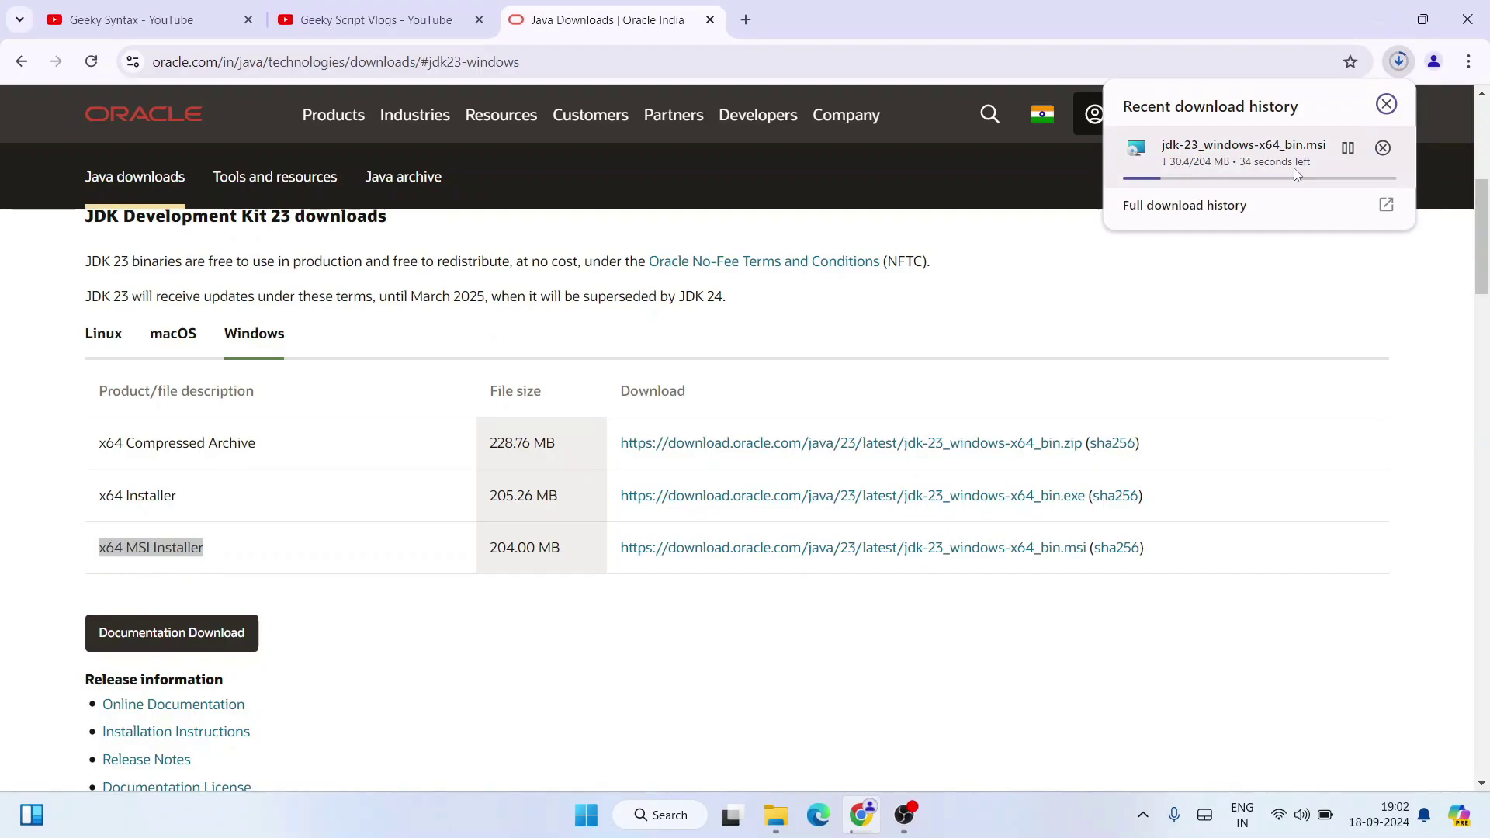
pyautogui.click(1382, 147)
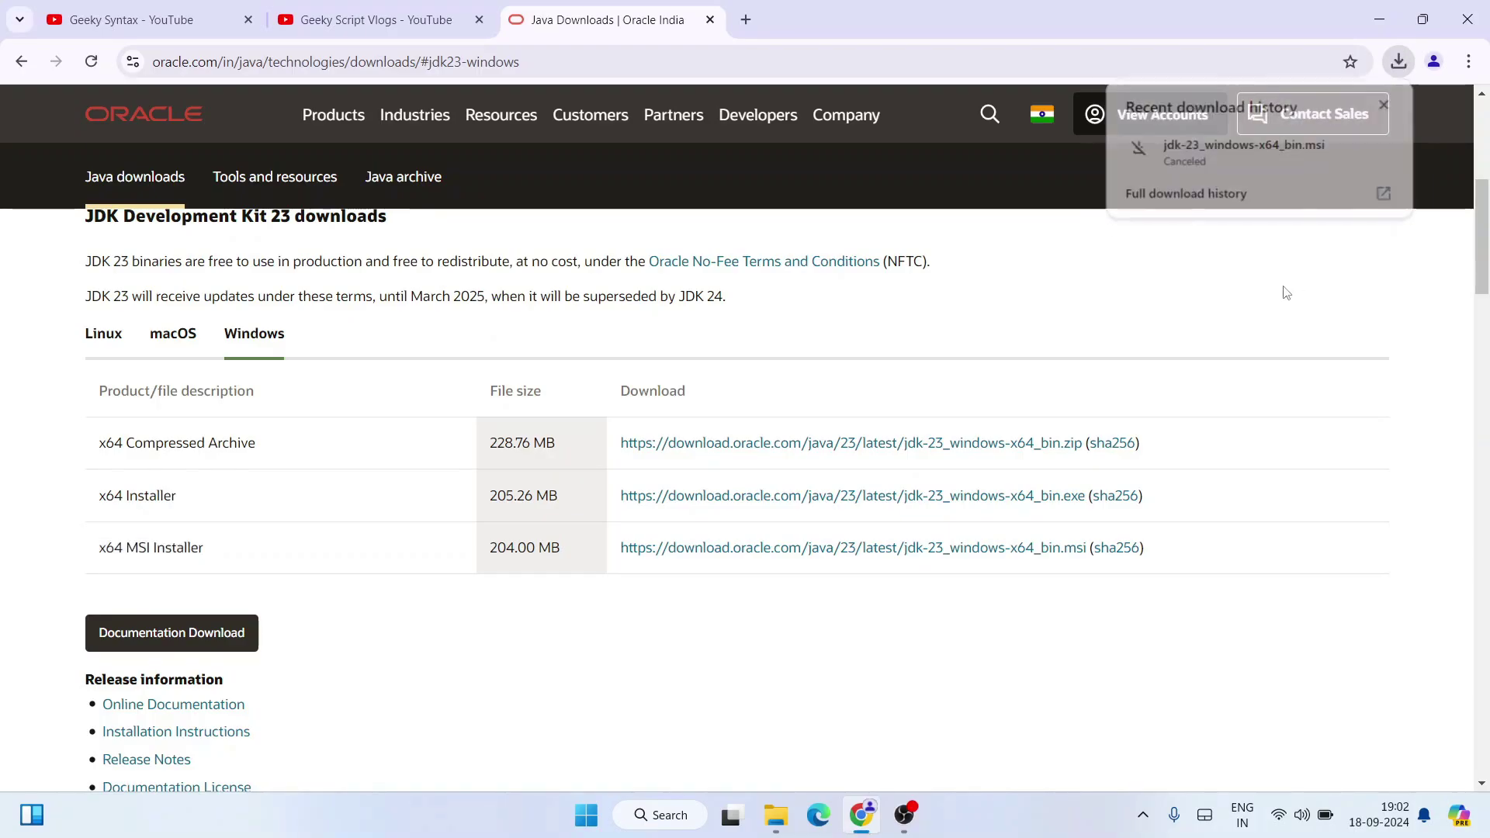
pyautogui.click(1376, 11)
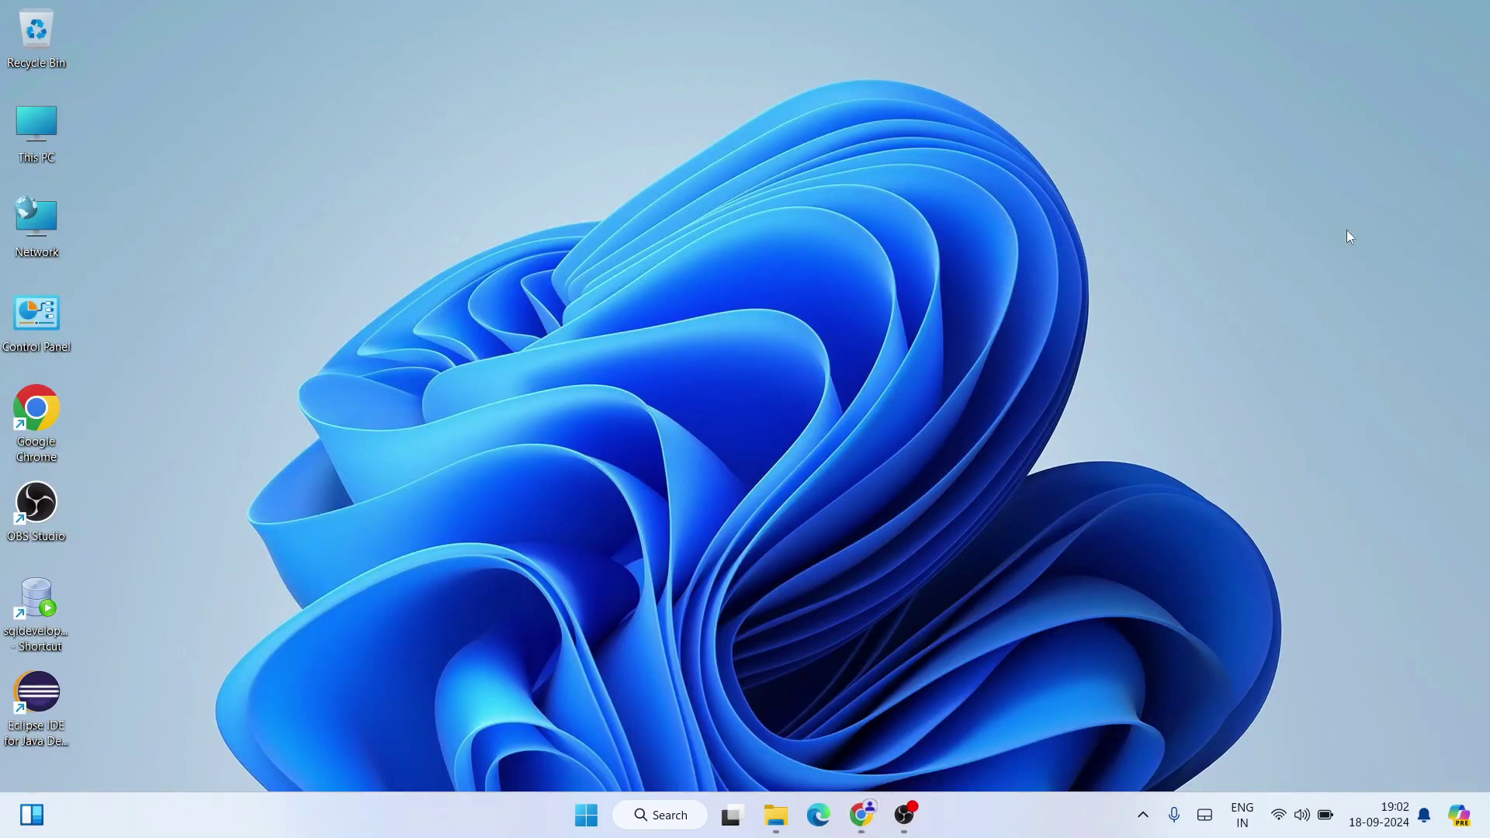
# Step: Run jdk-23_windows-x64_bin.msi from File Explorer's Downloads\files folder
pyautogui.click(776, 815)
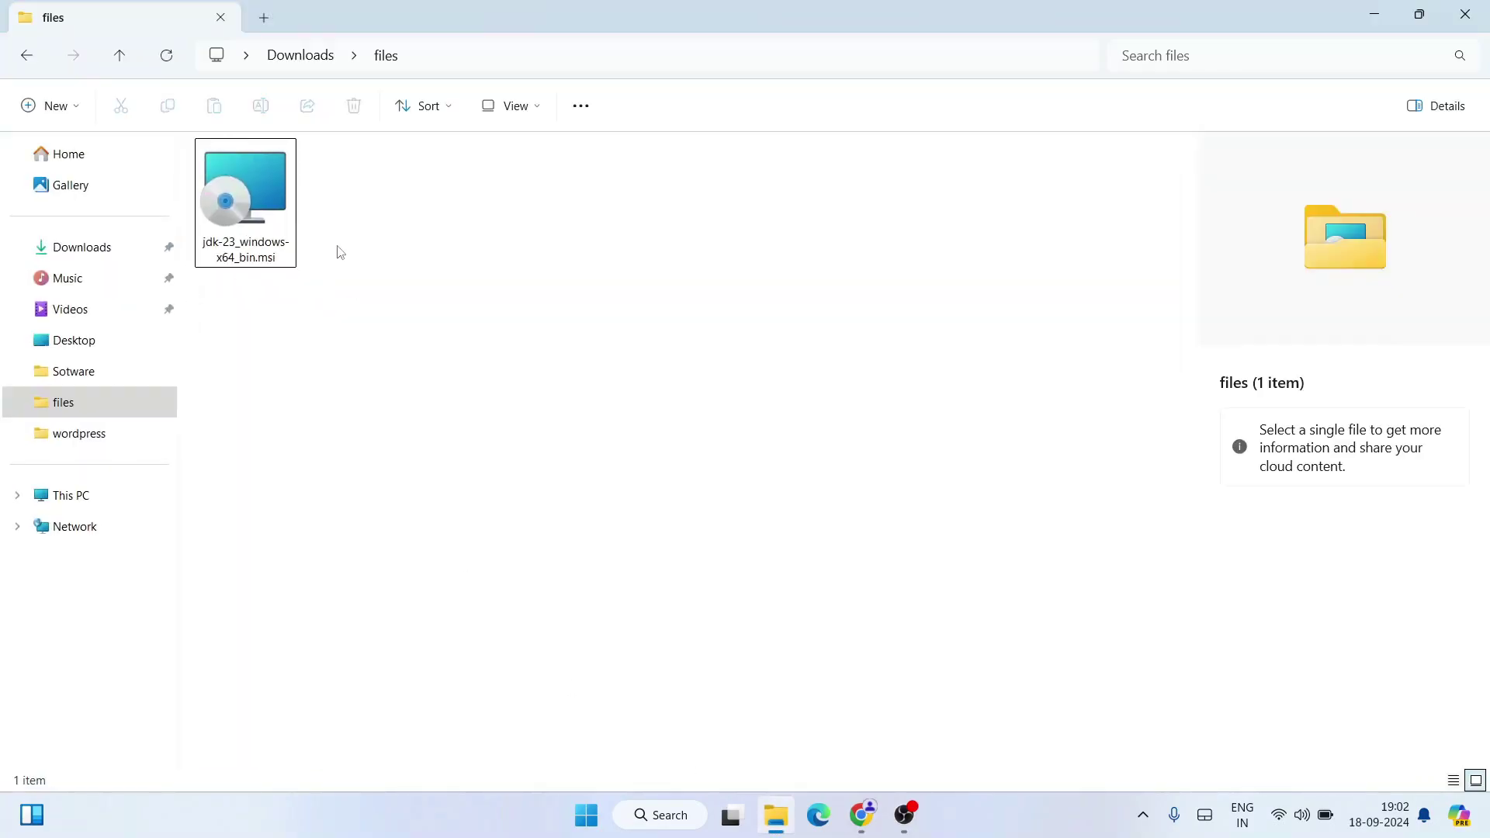
pyautogui.click(255, 217)
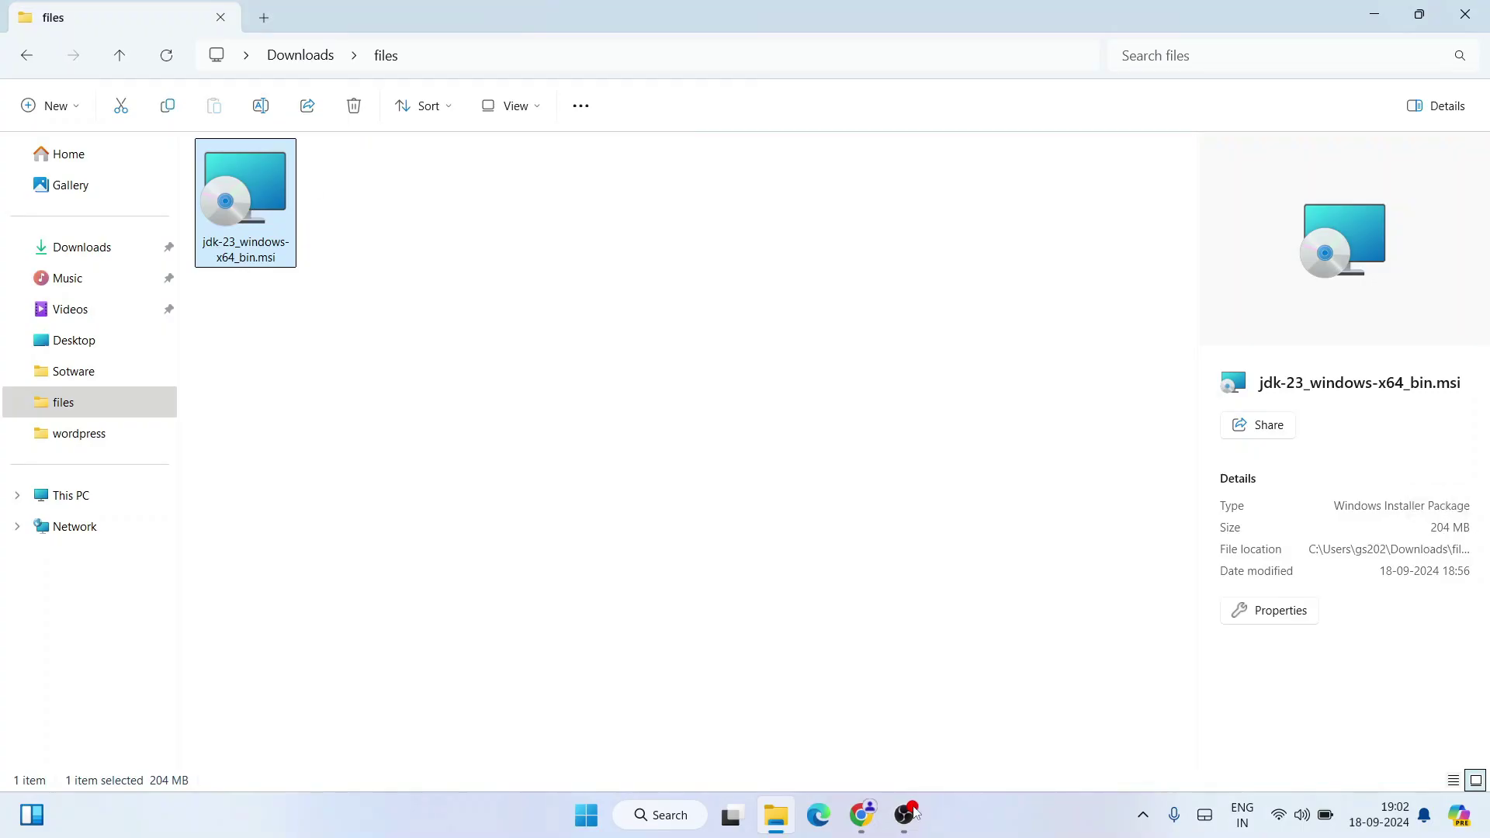
pyautogui.doubleClick(267, 217)
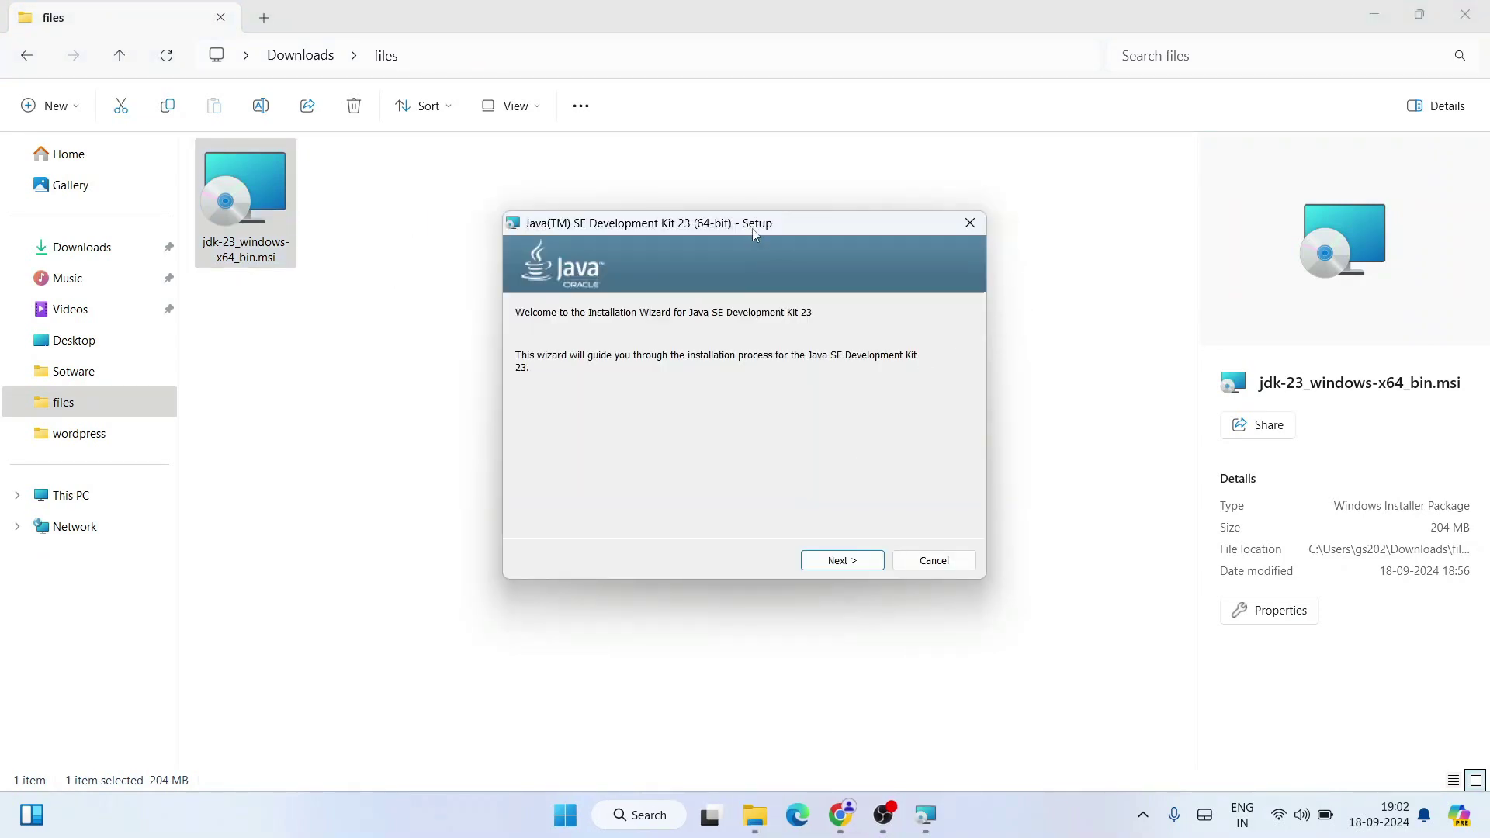
# Step: Install JDK 23 into the default C:\Program Files\Java\jdk-23\ folder
pyautogui.moveTo(754, 232); pyautogui.dragTo(751, 243)
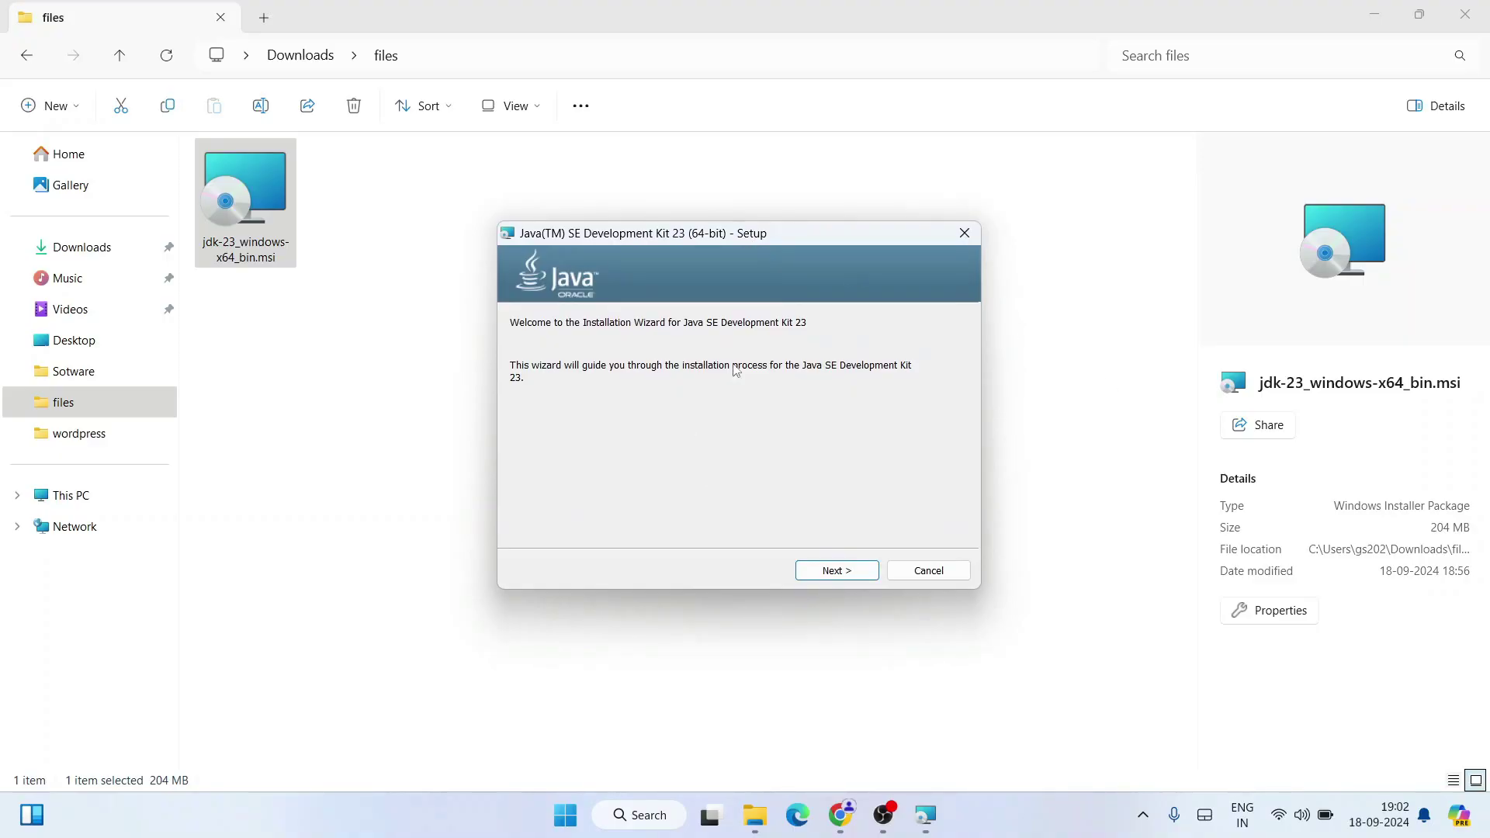
pyautogui.click(1368, 16)
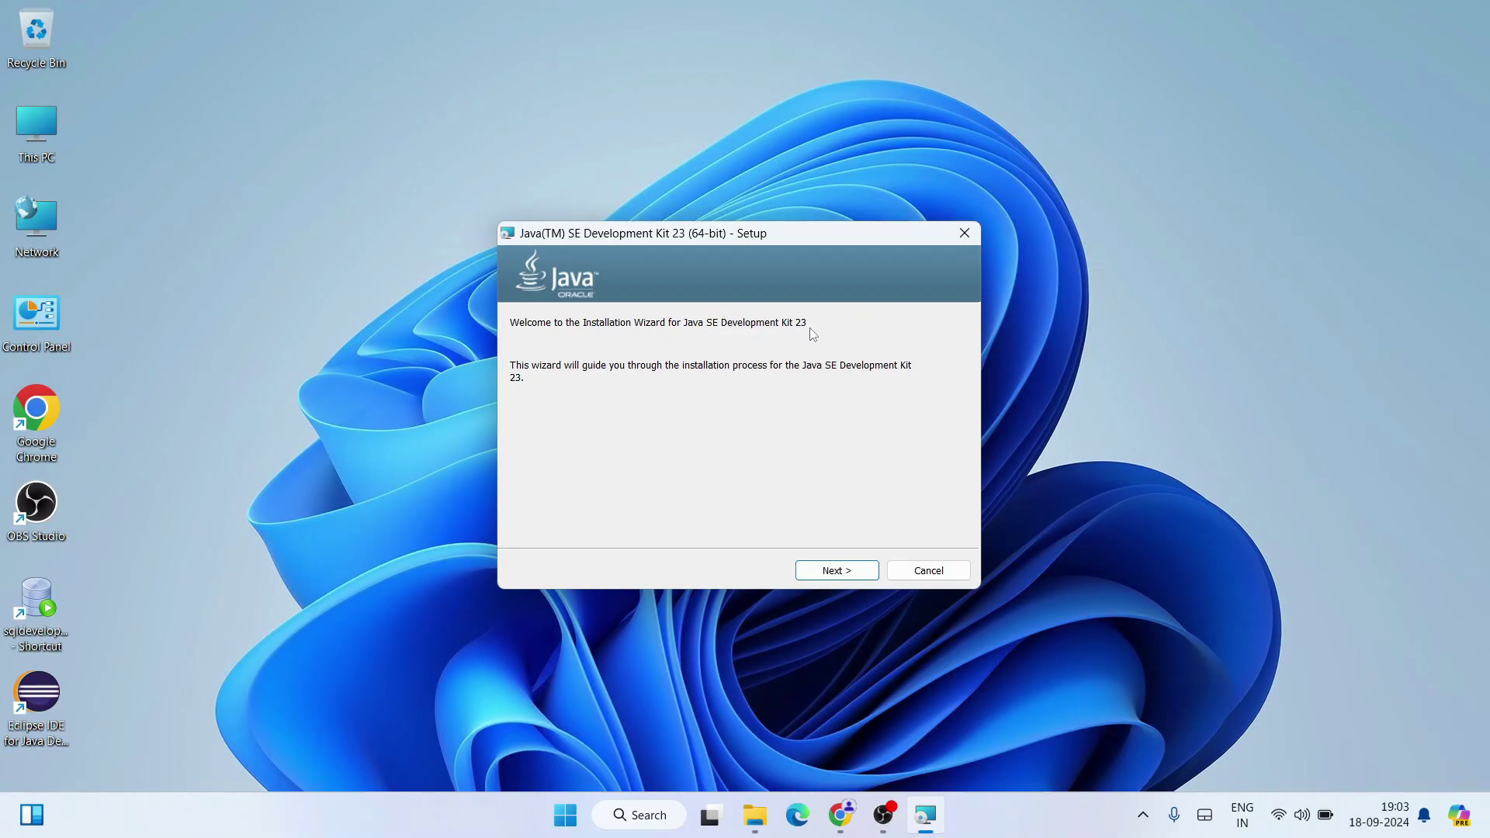
pyautogui.click(863, 574)
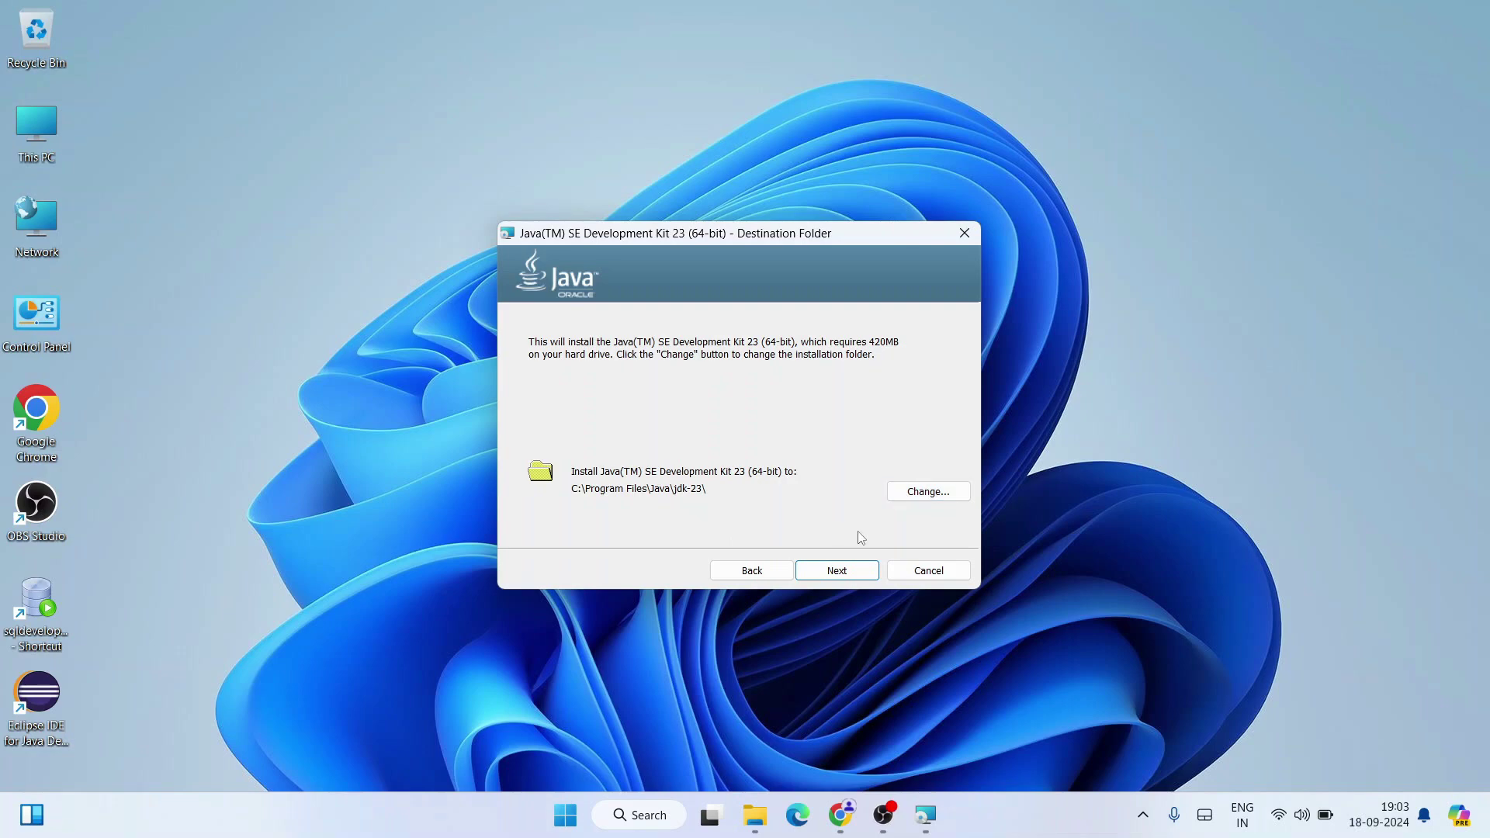
pyautogui.click(835, 569)
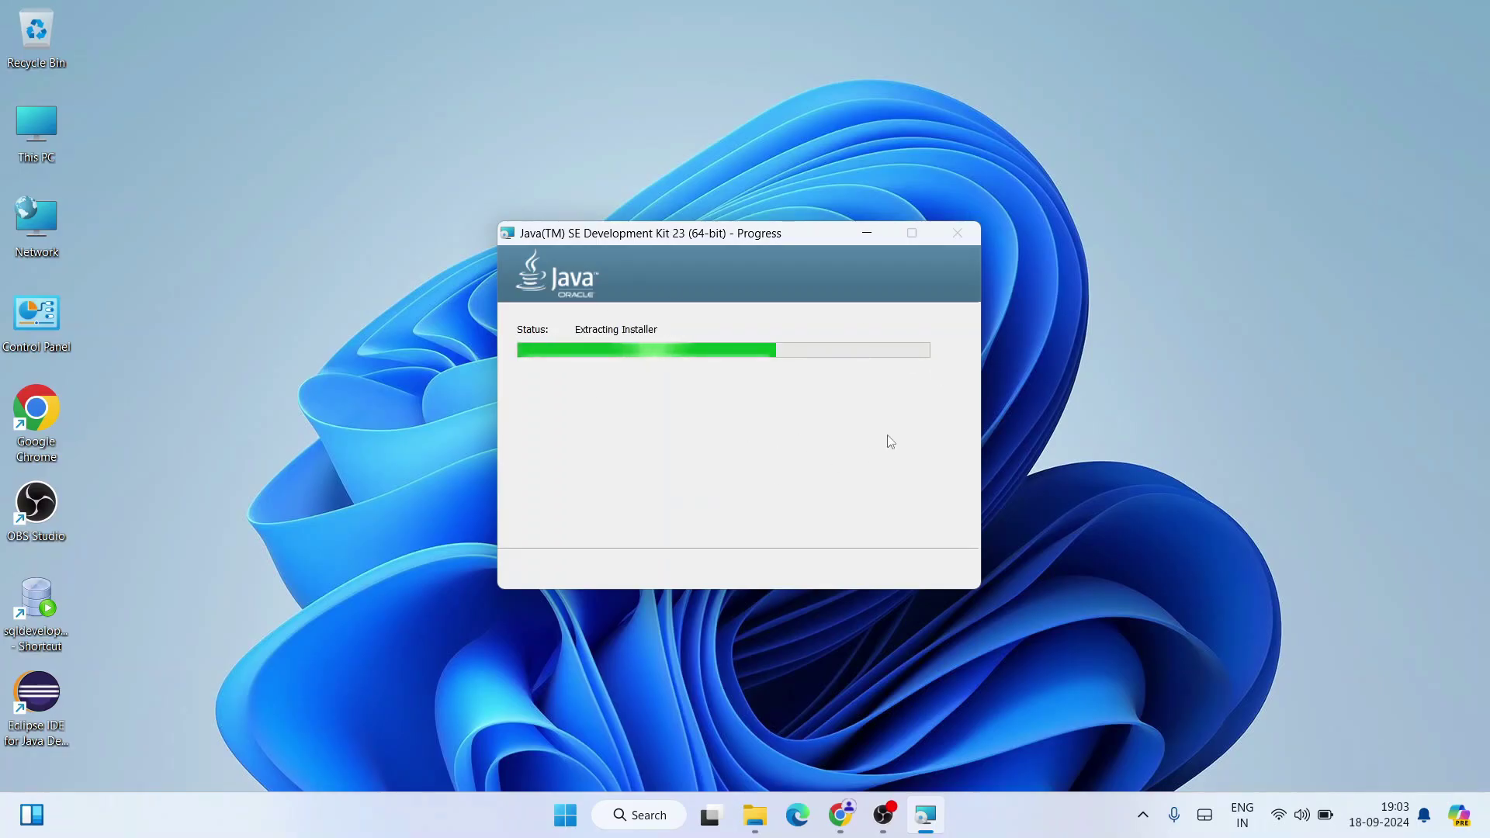
pyautogui.click(840, 815)
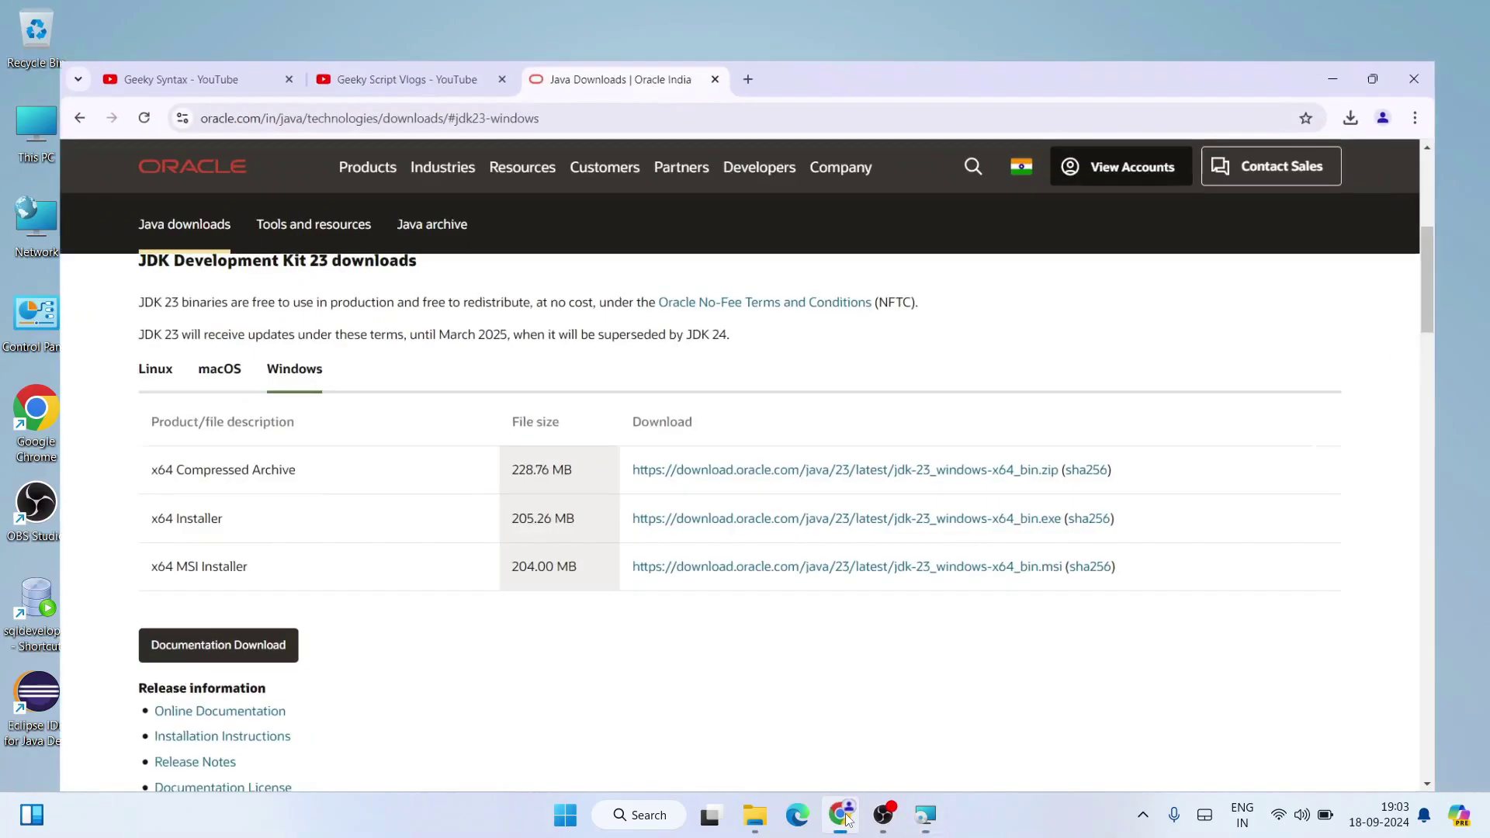
# Step: Browse the videos on the Geeky Syntax channel page
pyautogui.click(175, 21)
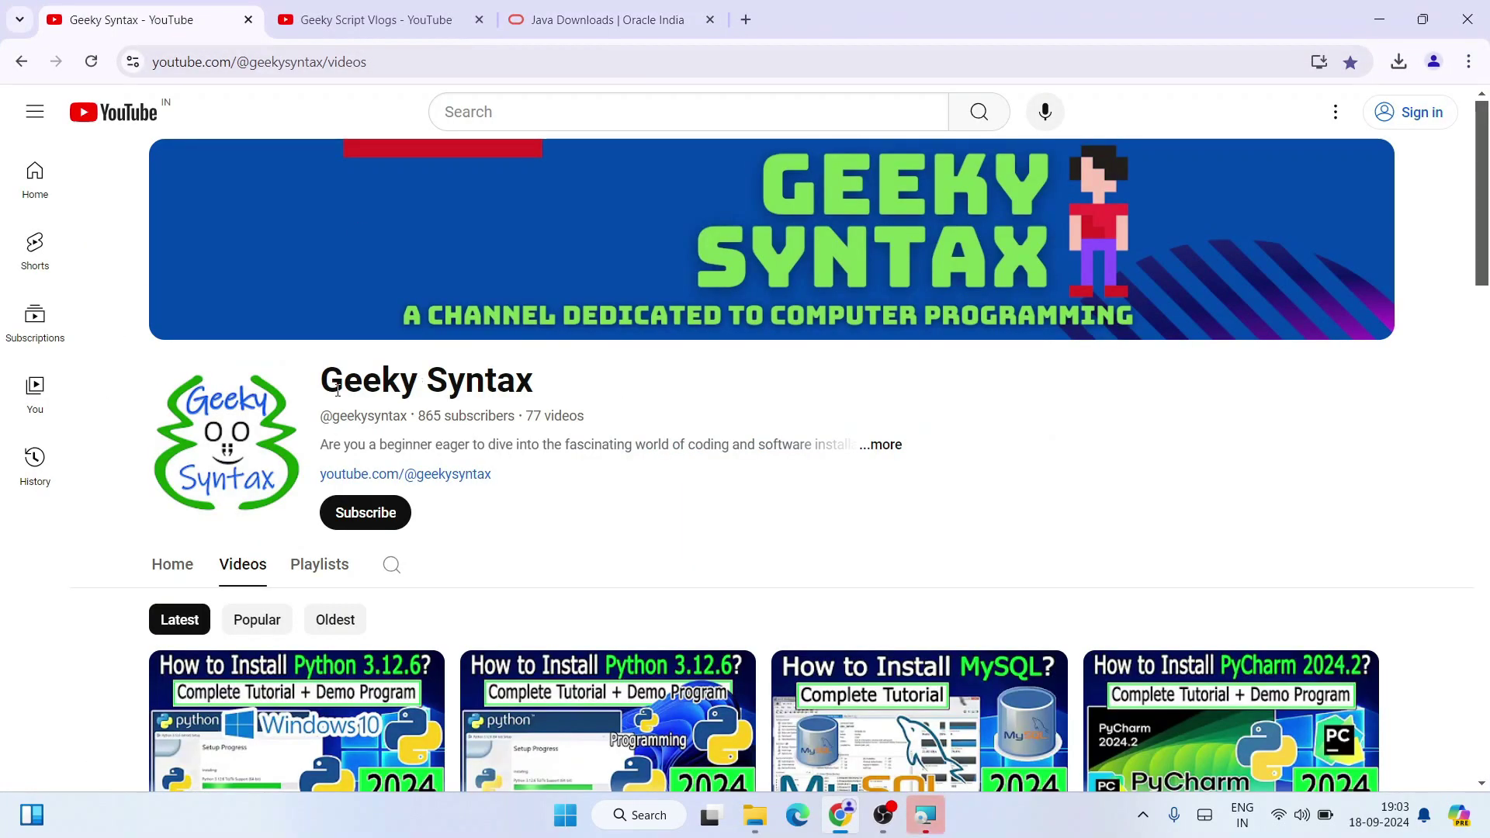
pyautogui.moveTo(344, 380); pyautogui.dragTo(671, 398)
pyautogui.click(639, 388)
pyautogui.scroll(-5, 663, 364)
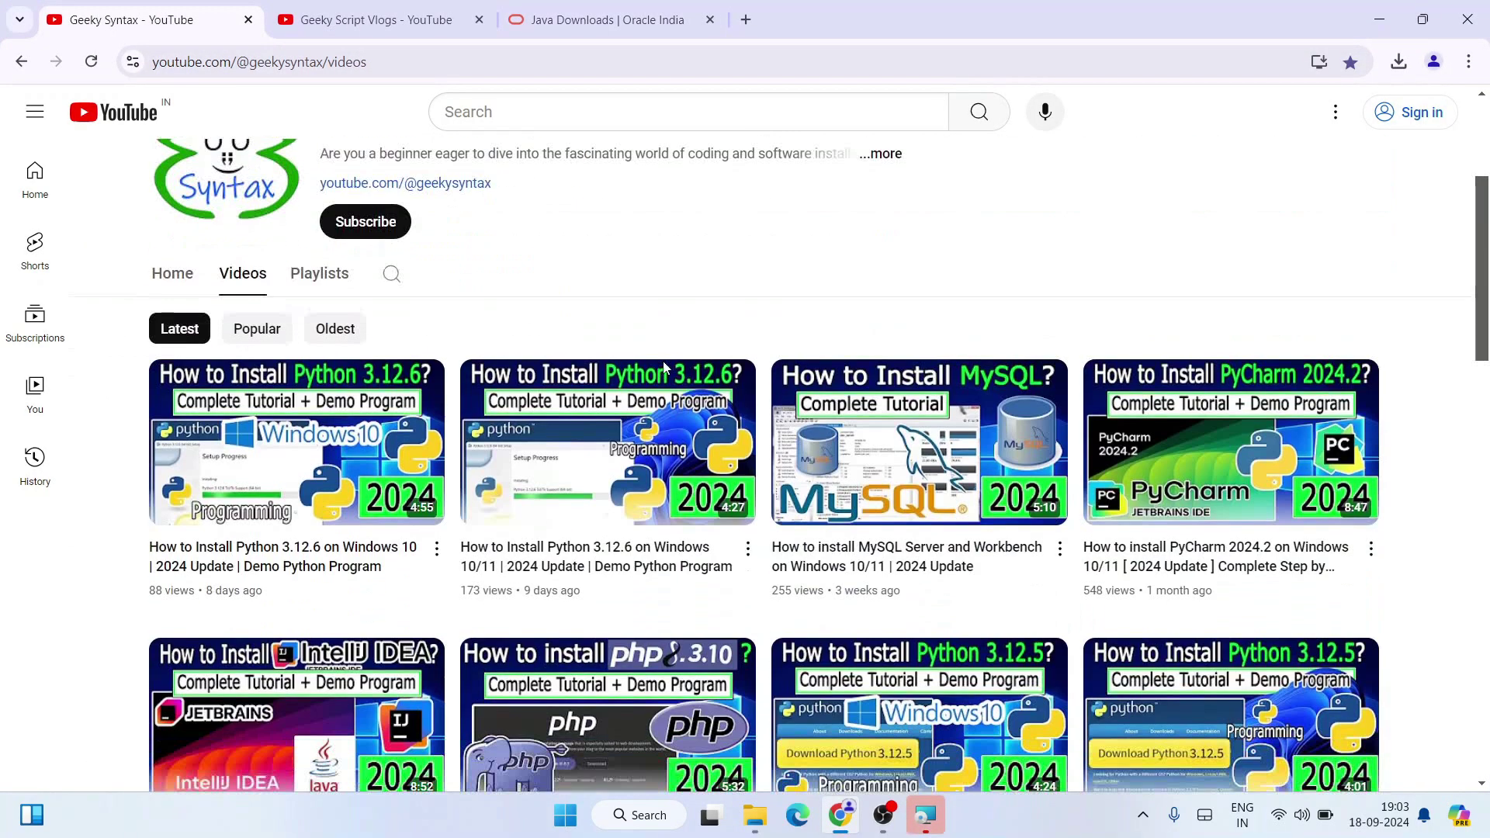
pyautogui.scroll(-10, 665, 366)
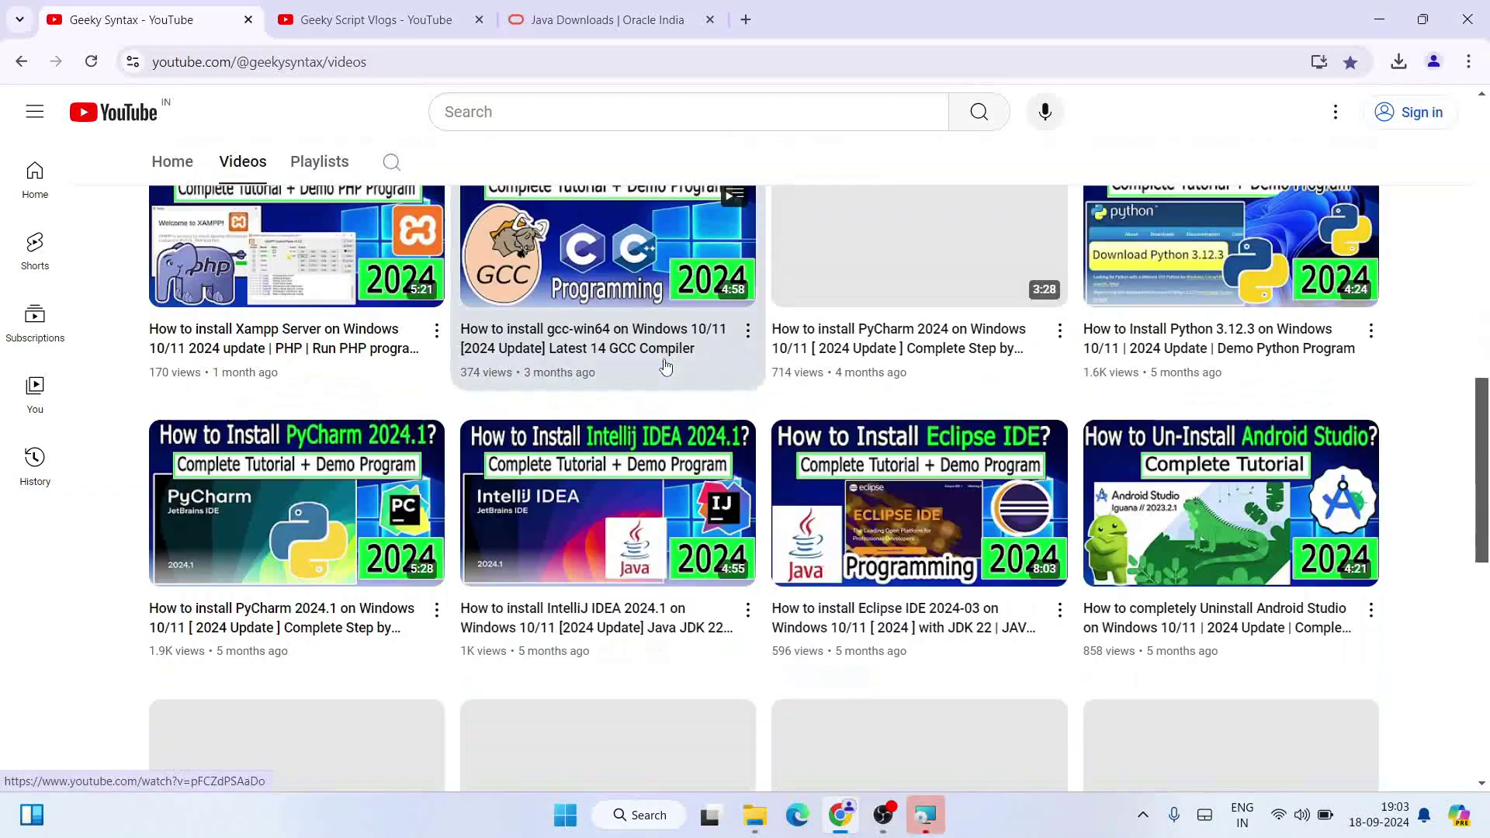
pyautogui.scroll(-8, 665, 365)
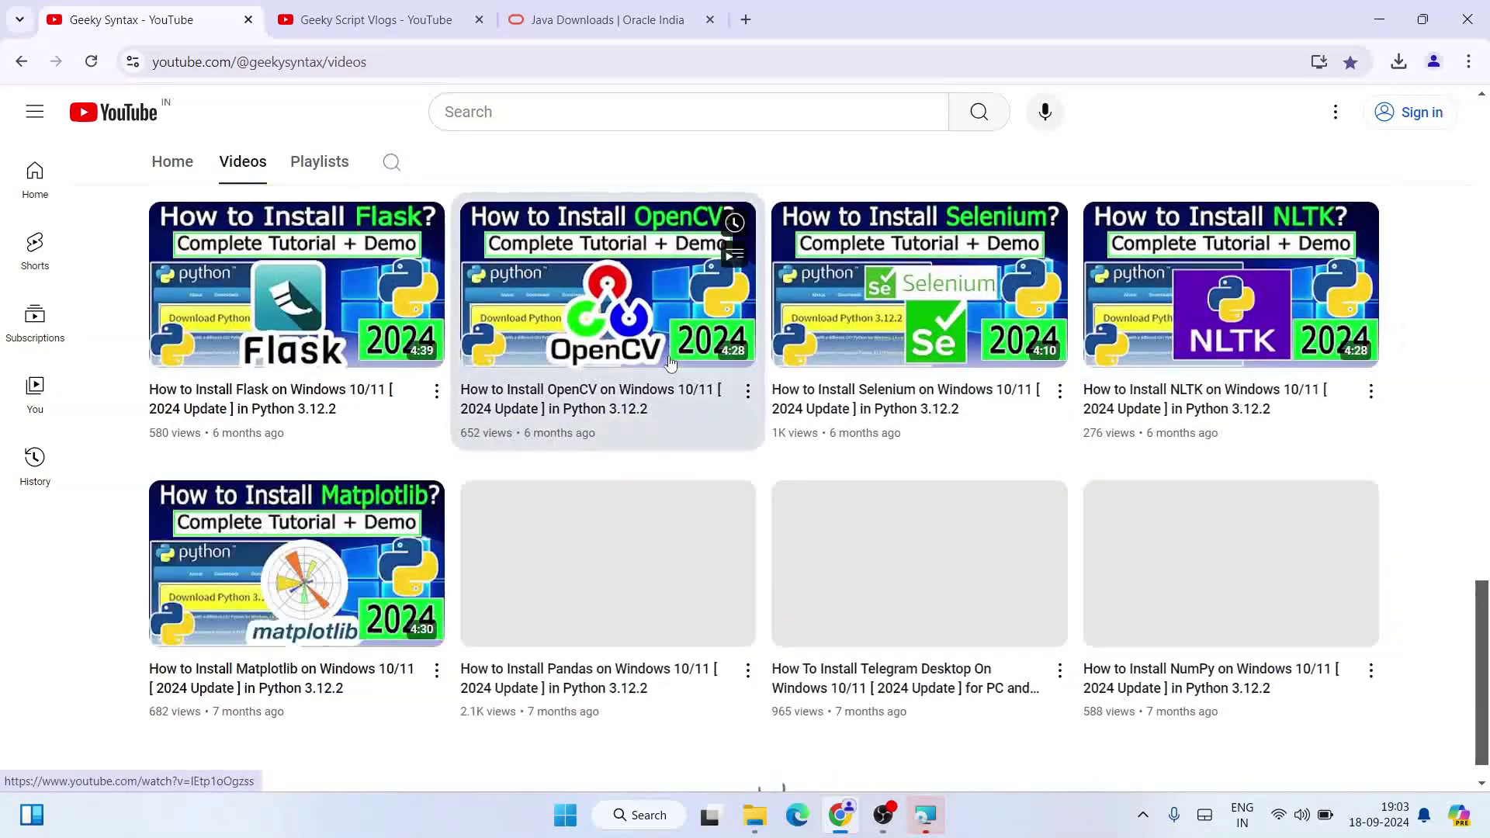
pyautogui.scroll(20, 671, 363)
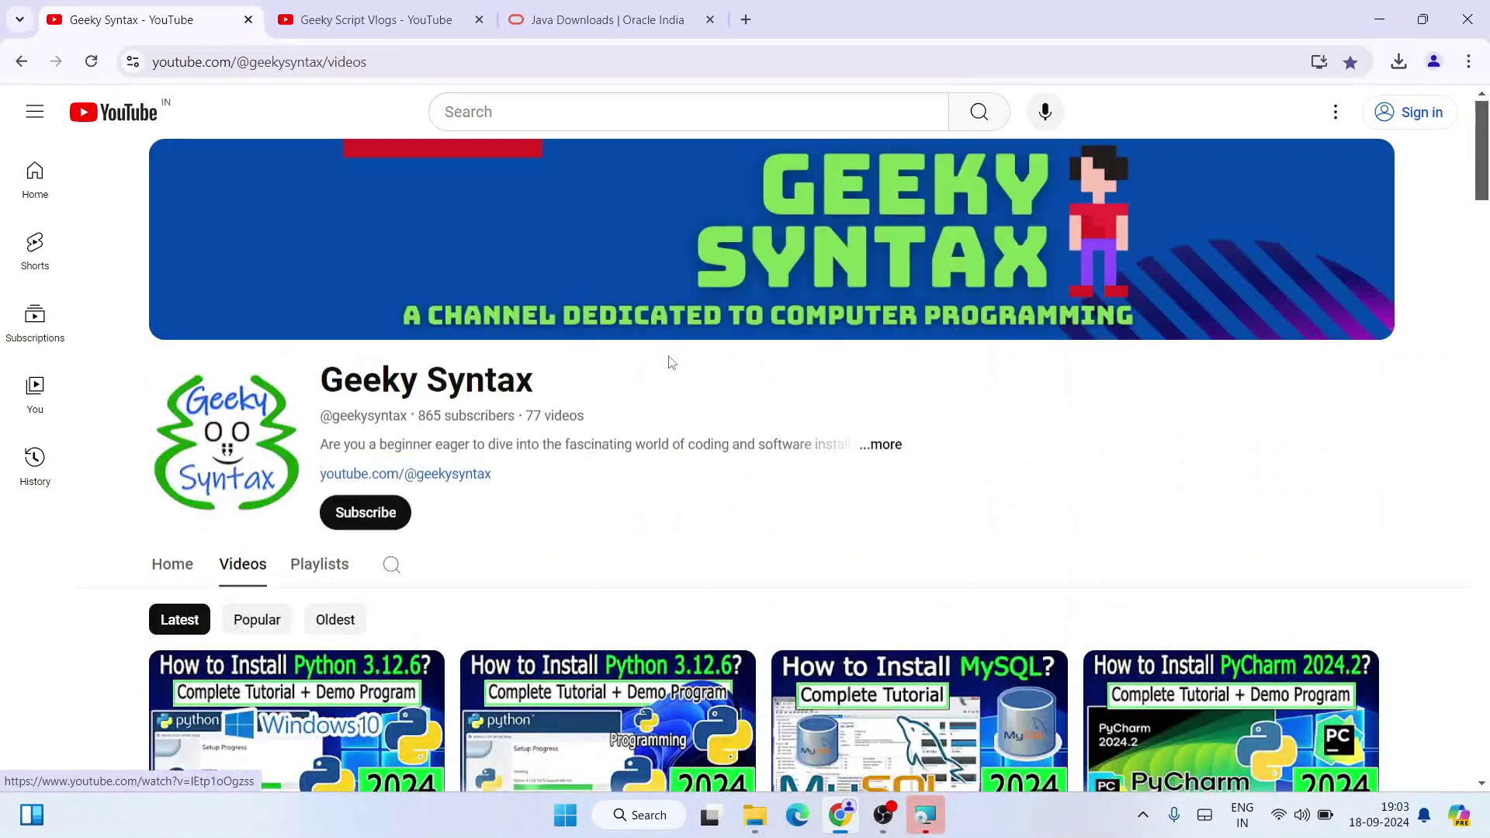
# Step: View the Geeky Script Vlogs channel page, then minimize Chrome
pyautogui.hotkey('ctrl', 'Tab')
pyautogui.moveTo(342, 382); pyautogui.dragTo(712, 386)
pyautogui.click(675, 422)
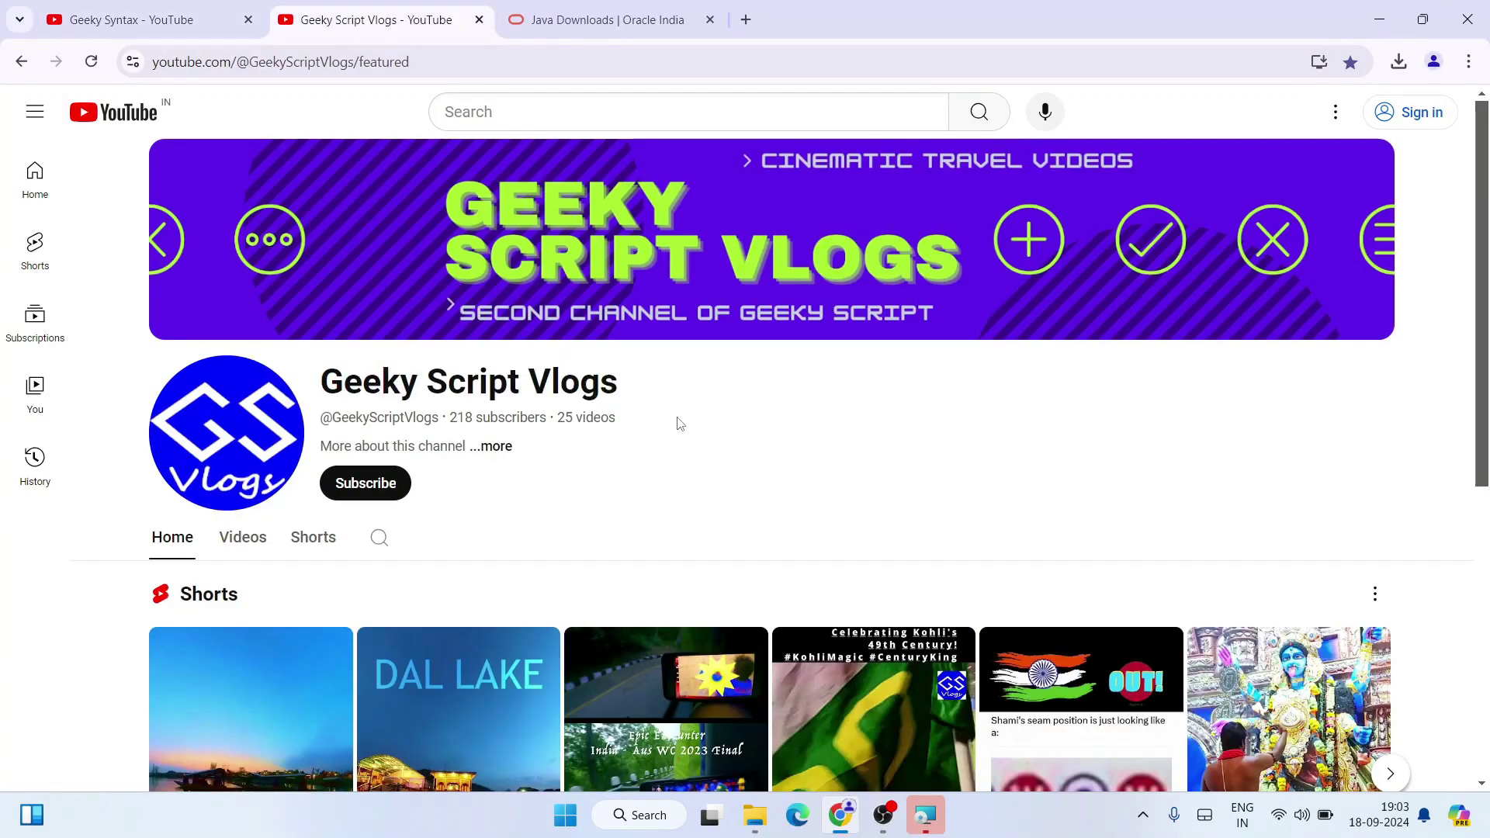
pyautogui.click(1379, 19)
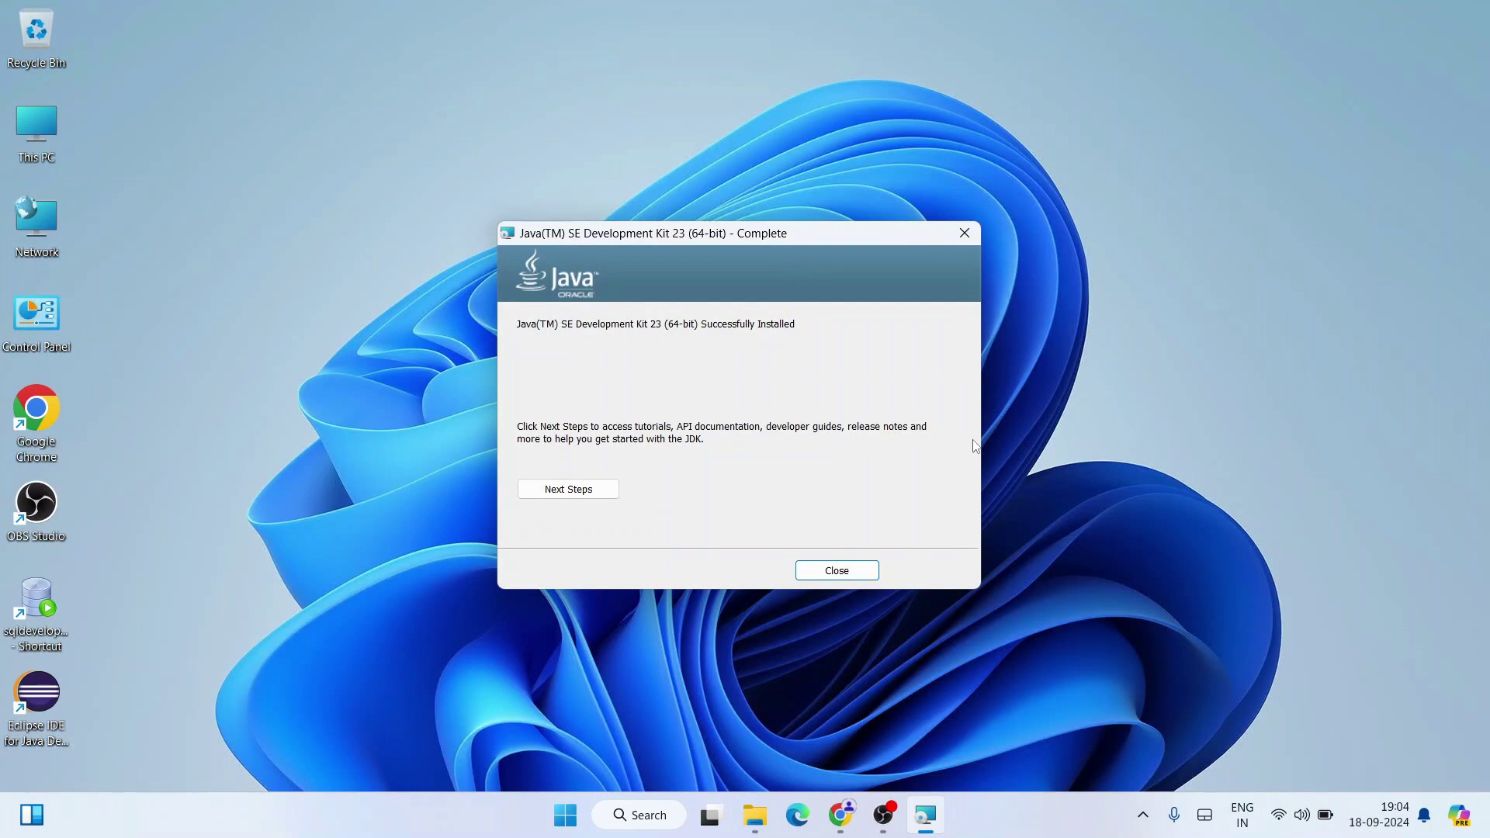
# Step: Close the JDK 23 installer's Complete page and bring back File Explorer
pyautogui.click(835, 571)
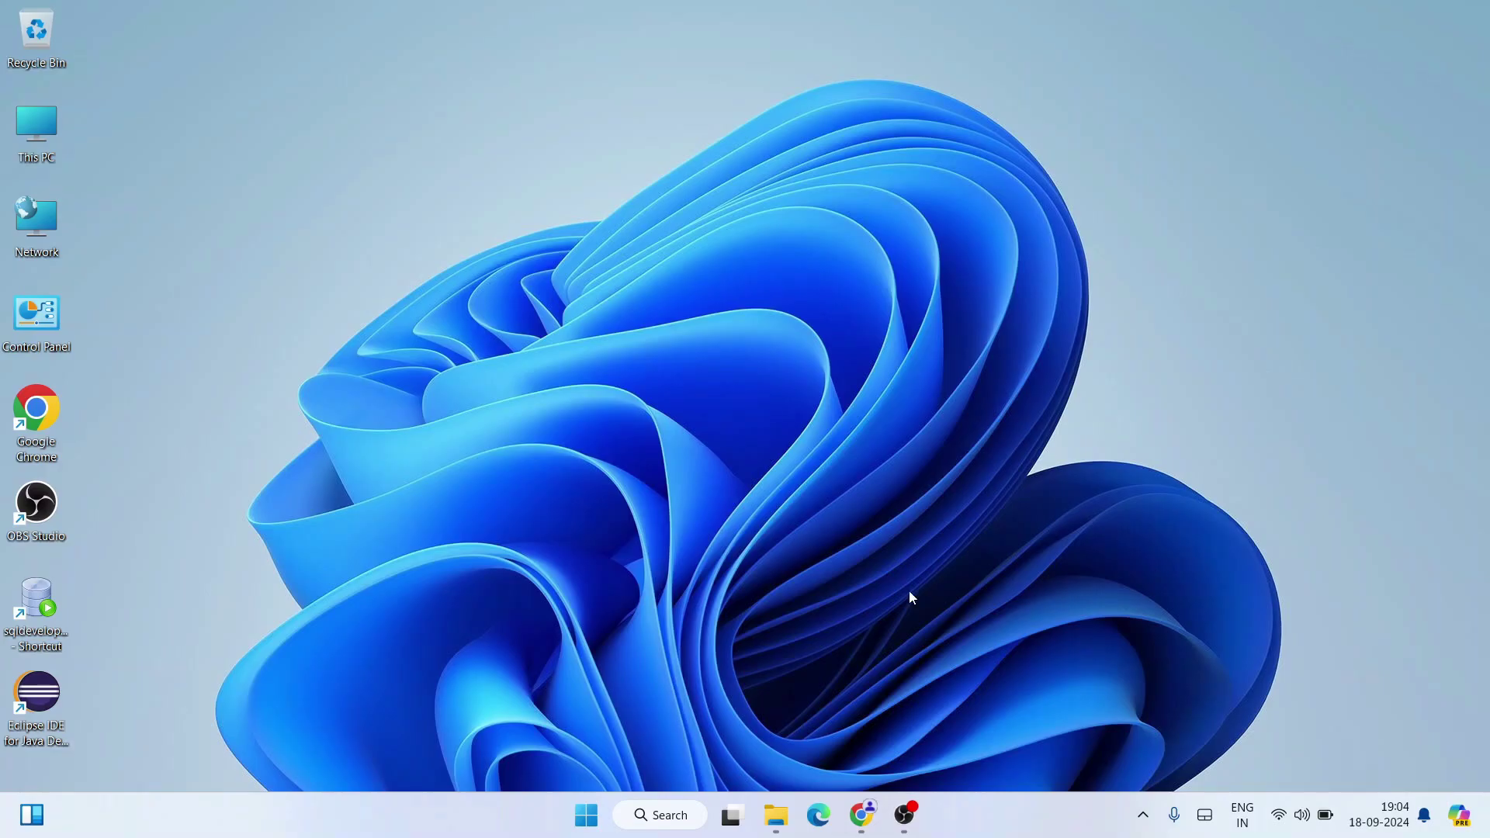
pyautogui.click(776, 815)
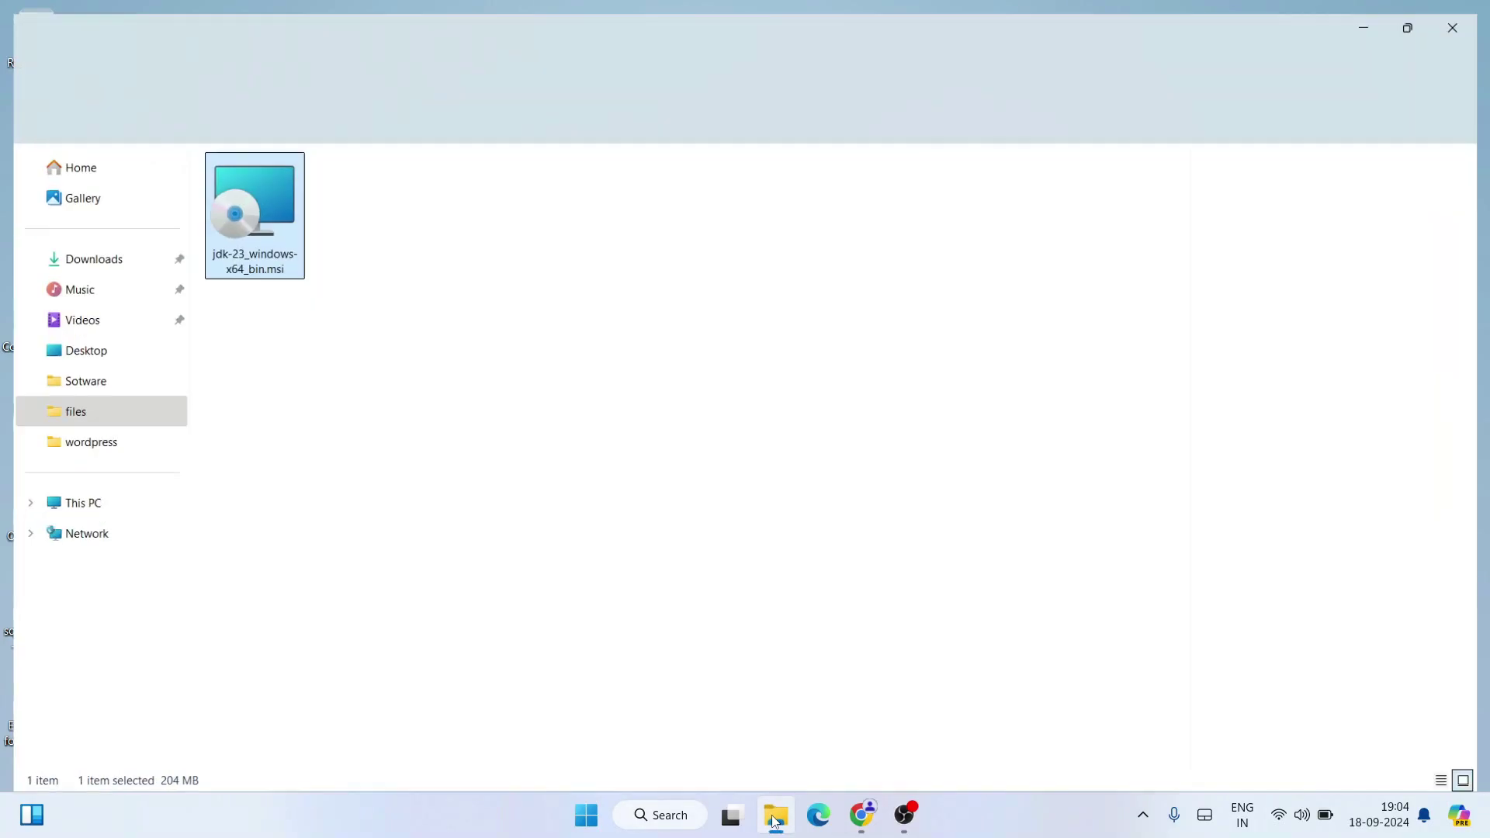
# Step: Navigate to C:\Program Files\Java\jdk-23\bin via This PC > OS (C:)
pyautogui.click(71, 500)
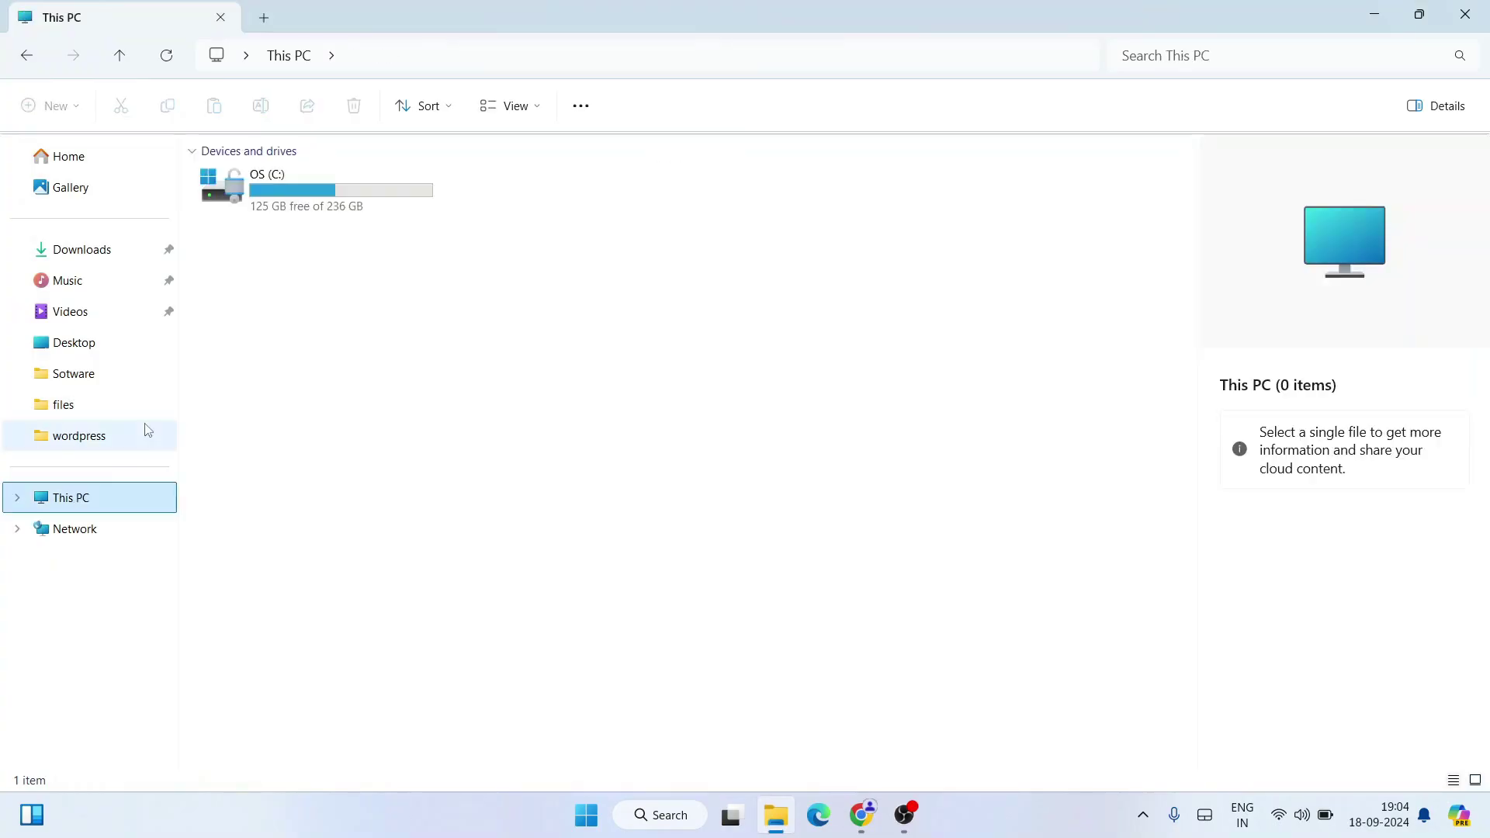
pyautogui.doubleClick(349, 196)
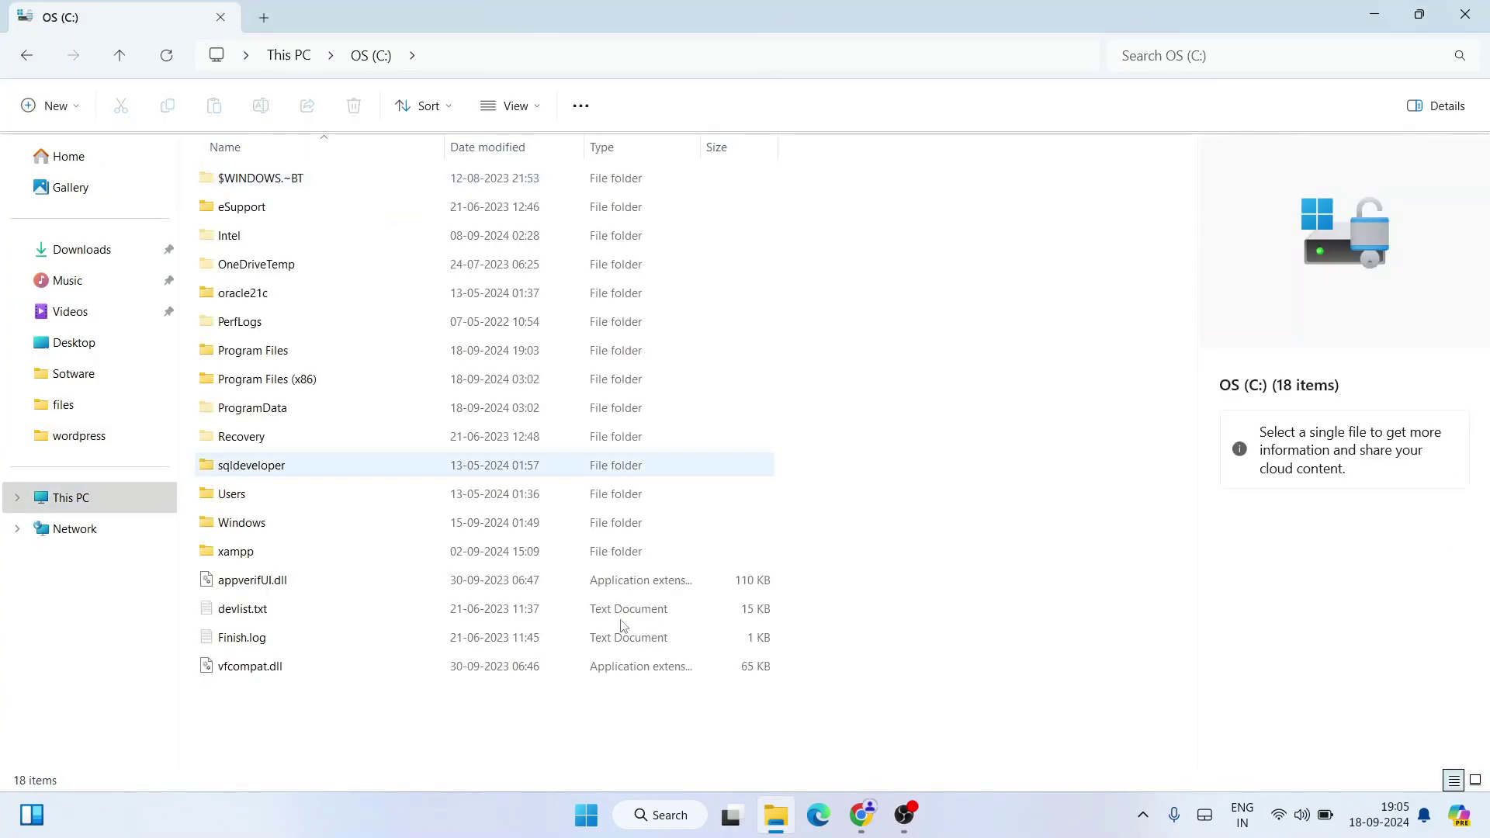
pyautogui.doubleClick(287, 353)
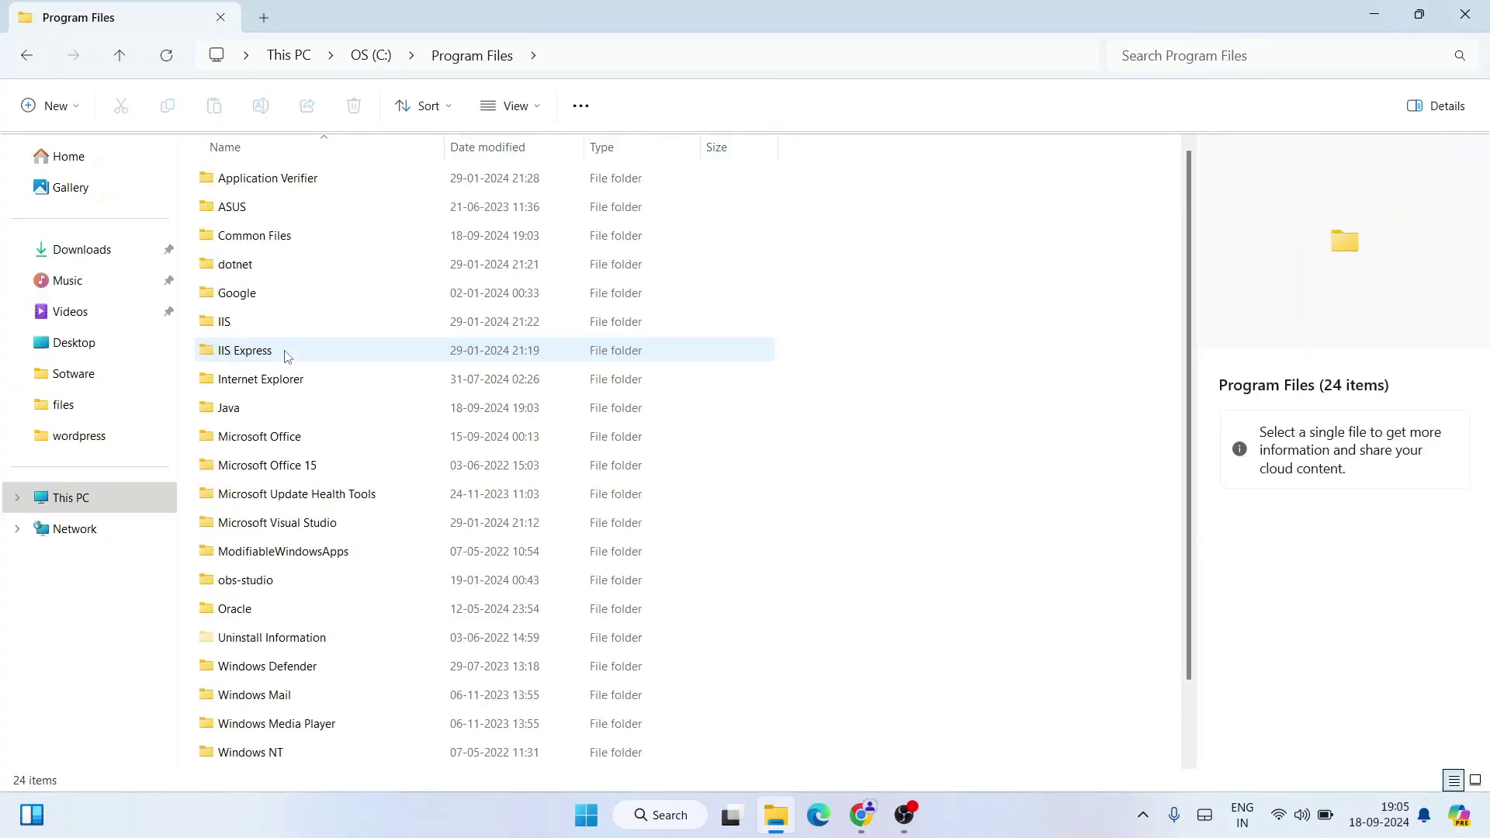
pyautogui.click(250, 413)
pyautogui.doubleClick(250, 414)
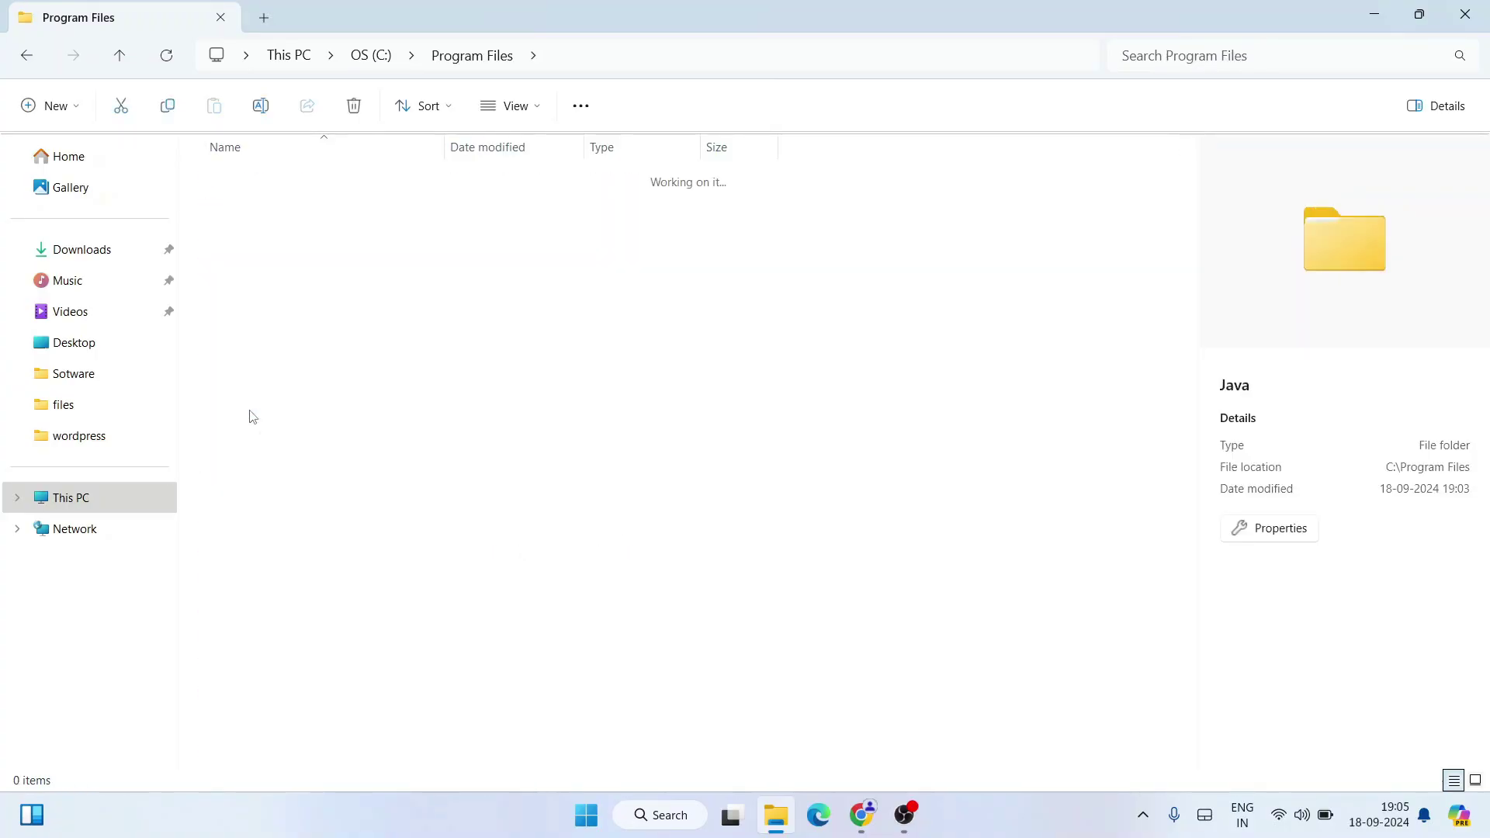
pyautogui.click(264, 180)
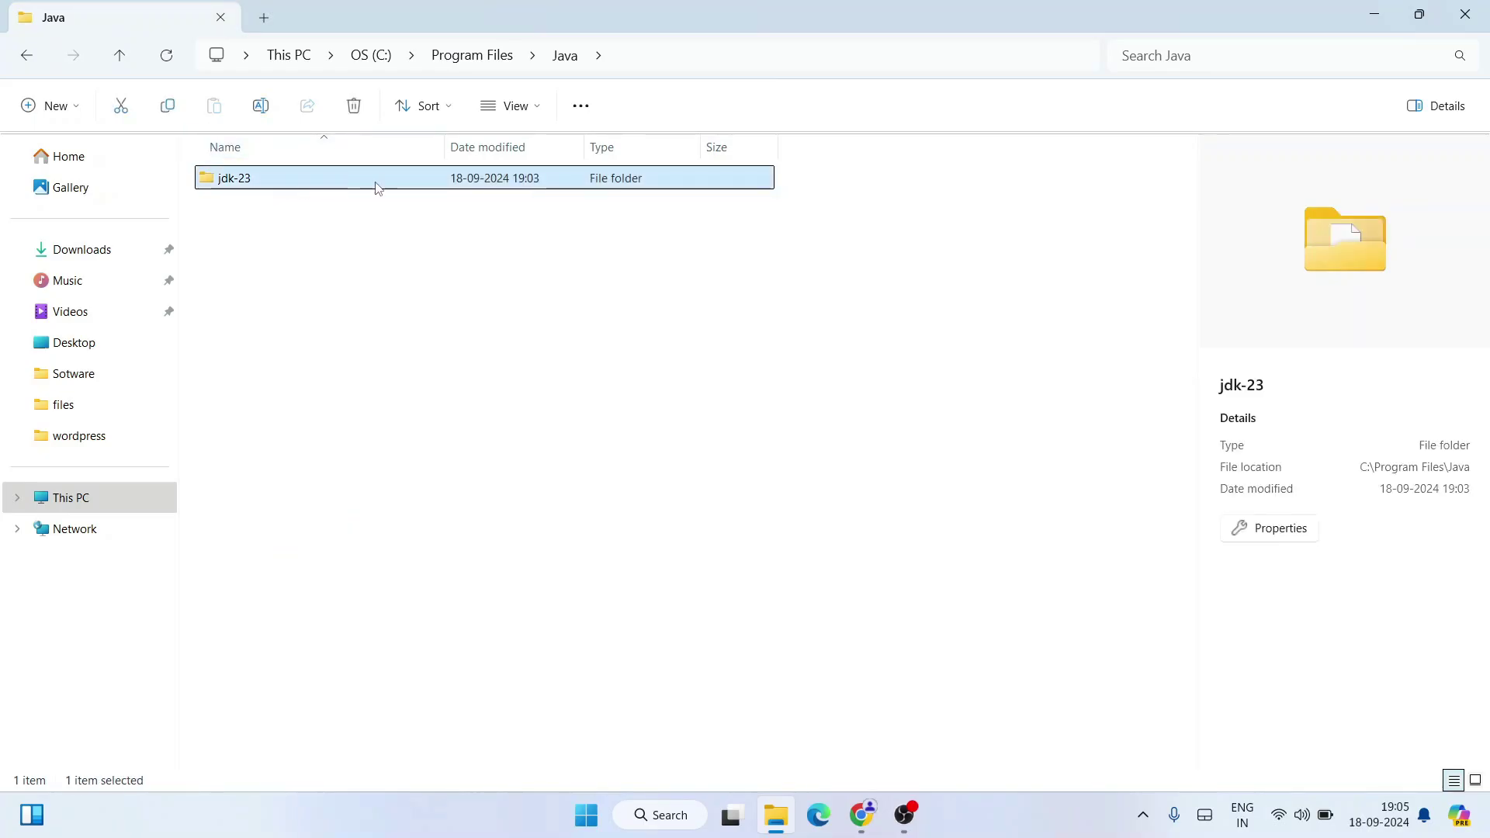
pyautogui.doubleClick(288, 185)
pyautogui.click(287, 185)
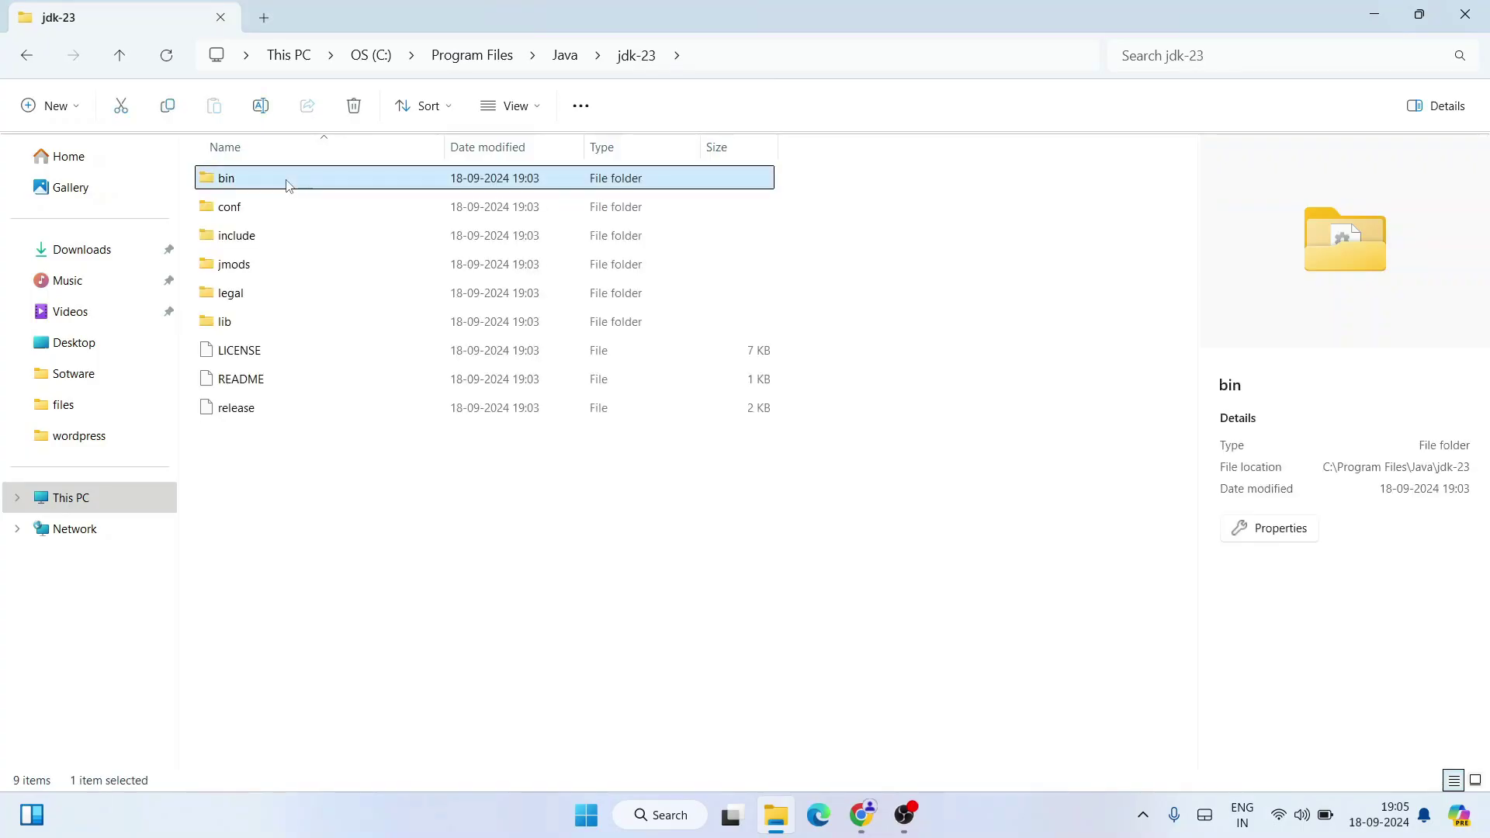
pyautogui.doubleClick(287, 185)
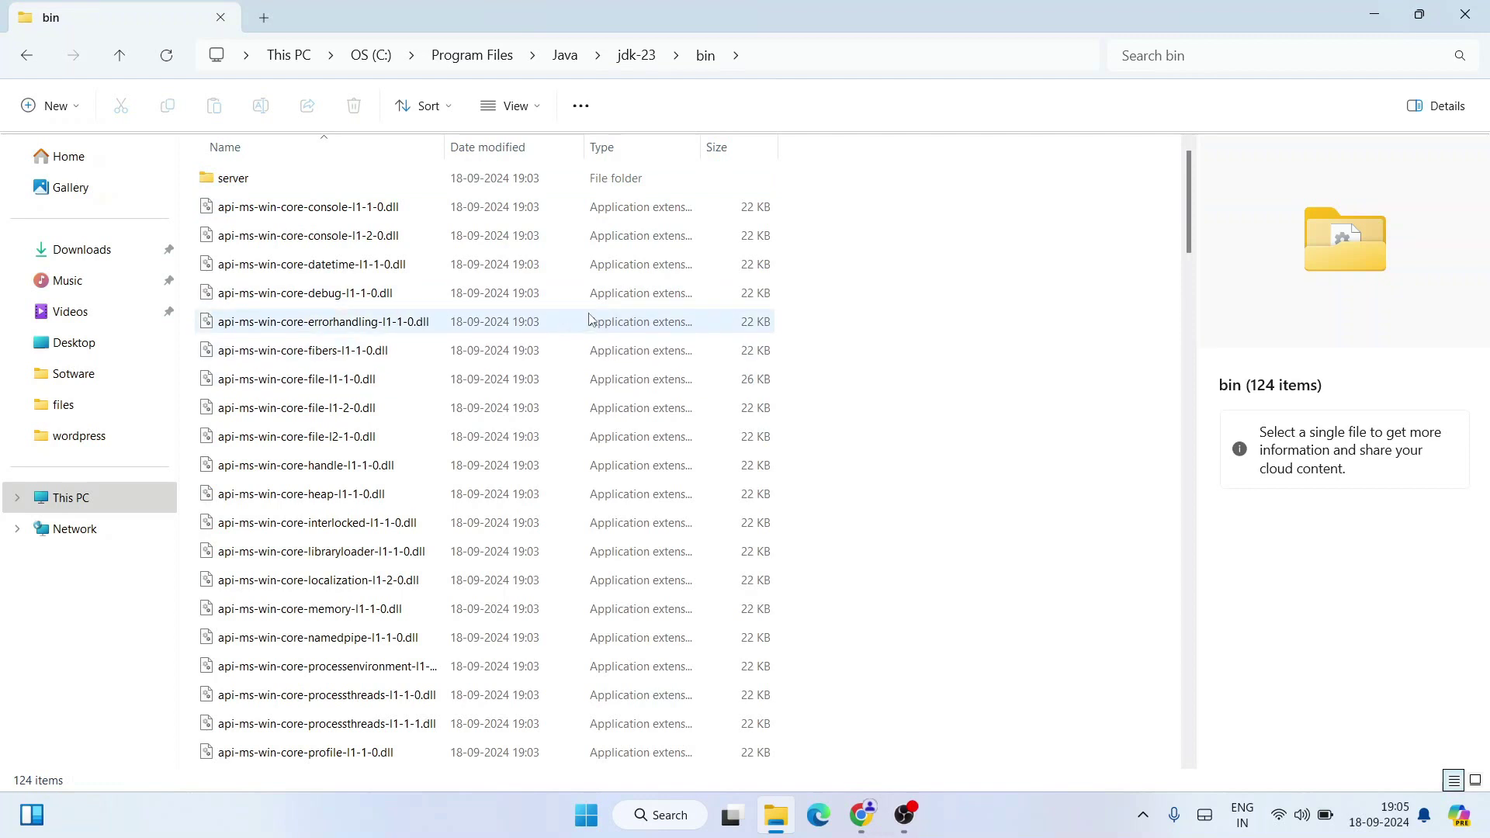
# Step: Copy the bin folder's full path from the address bar
pyautogui.click(898, 56)
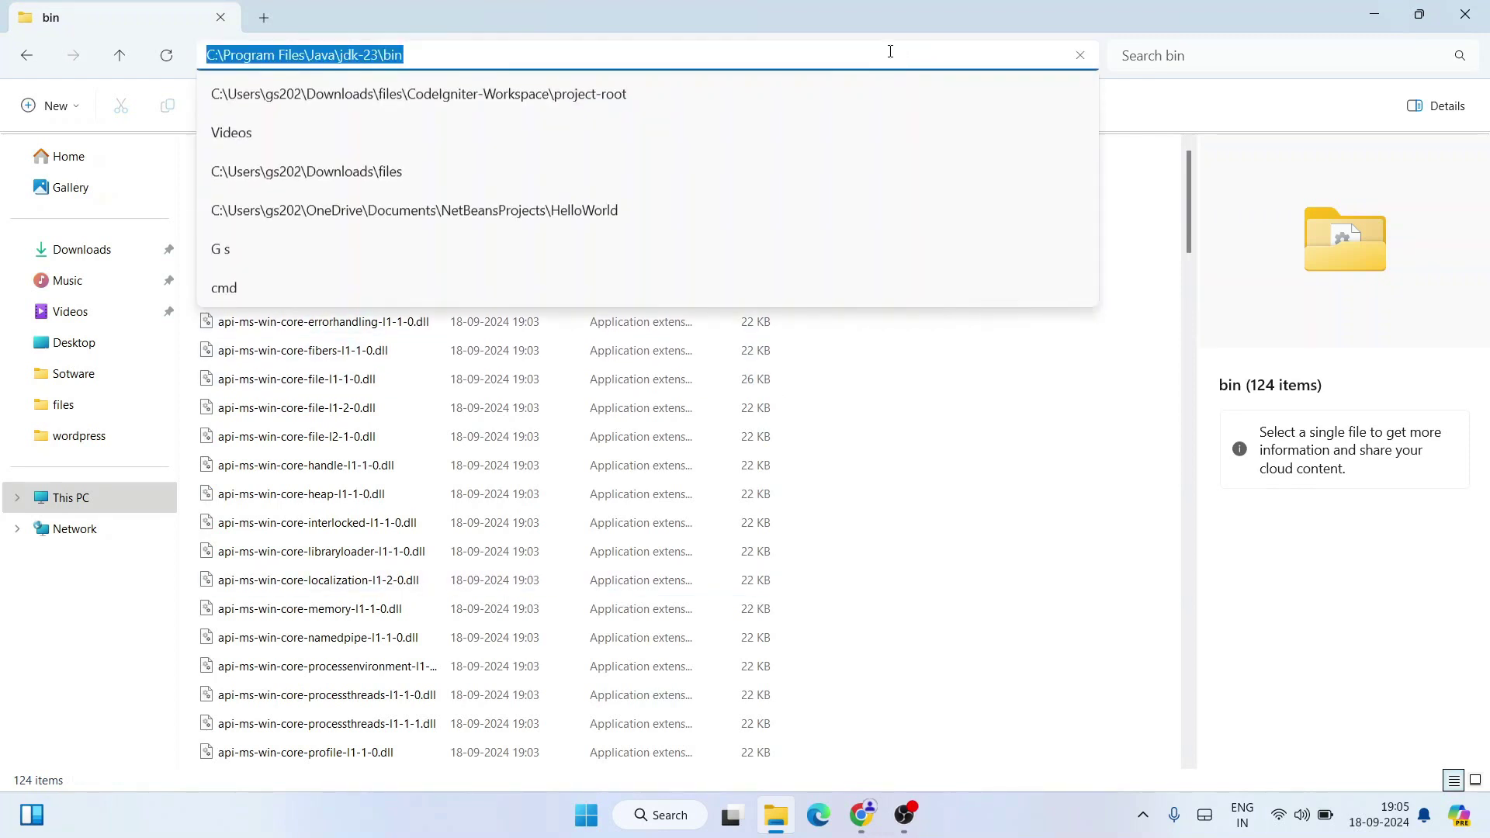
pyautogui.rightClick(824, 55)
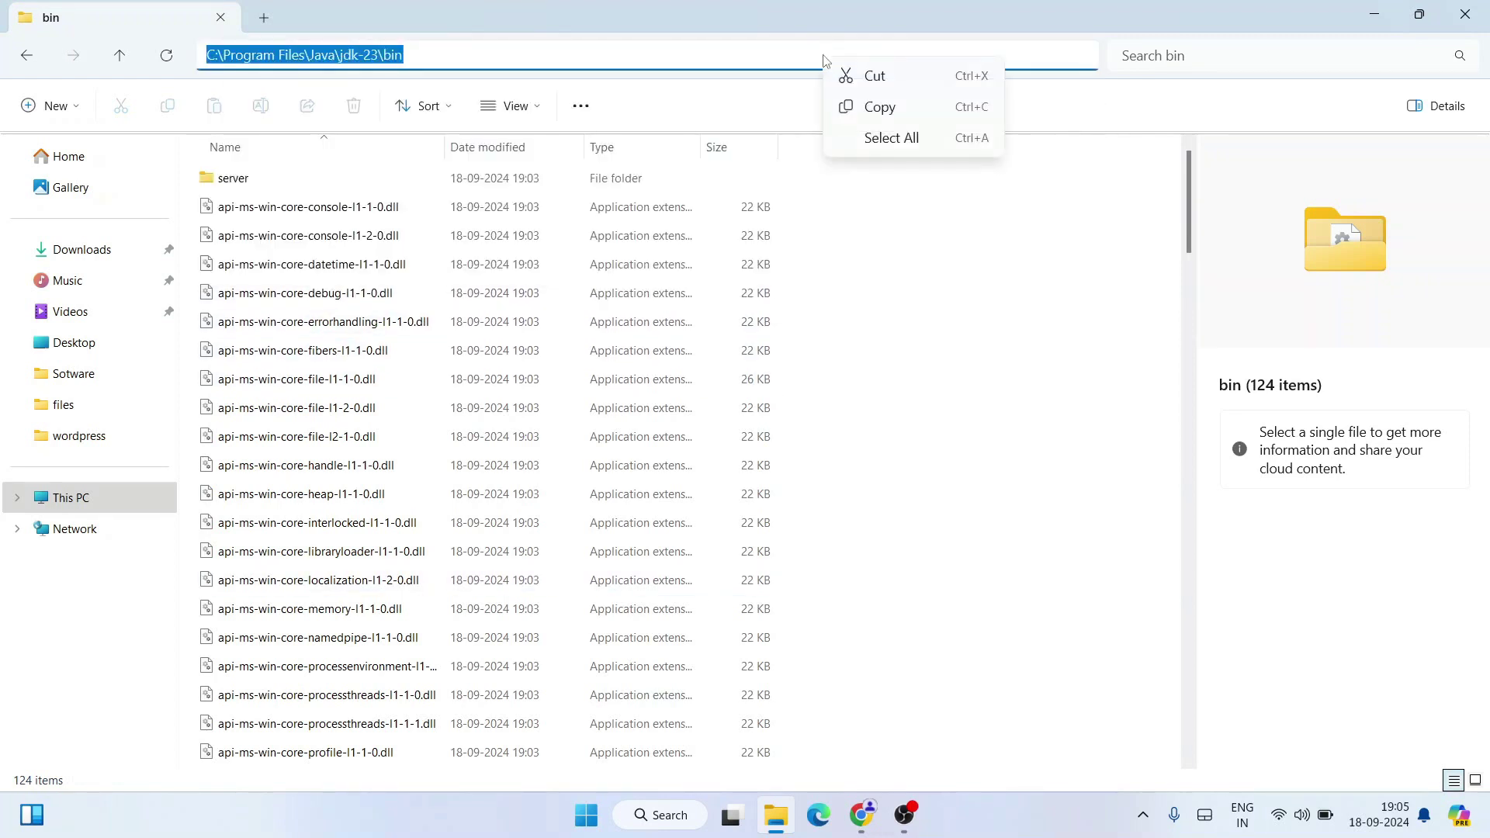
pyautogui.click(879, 108)
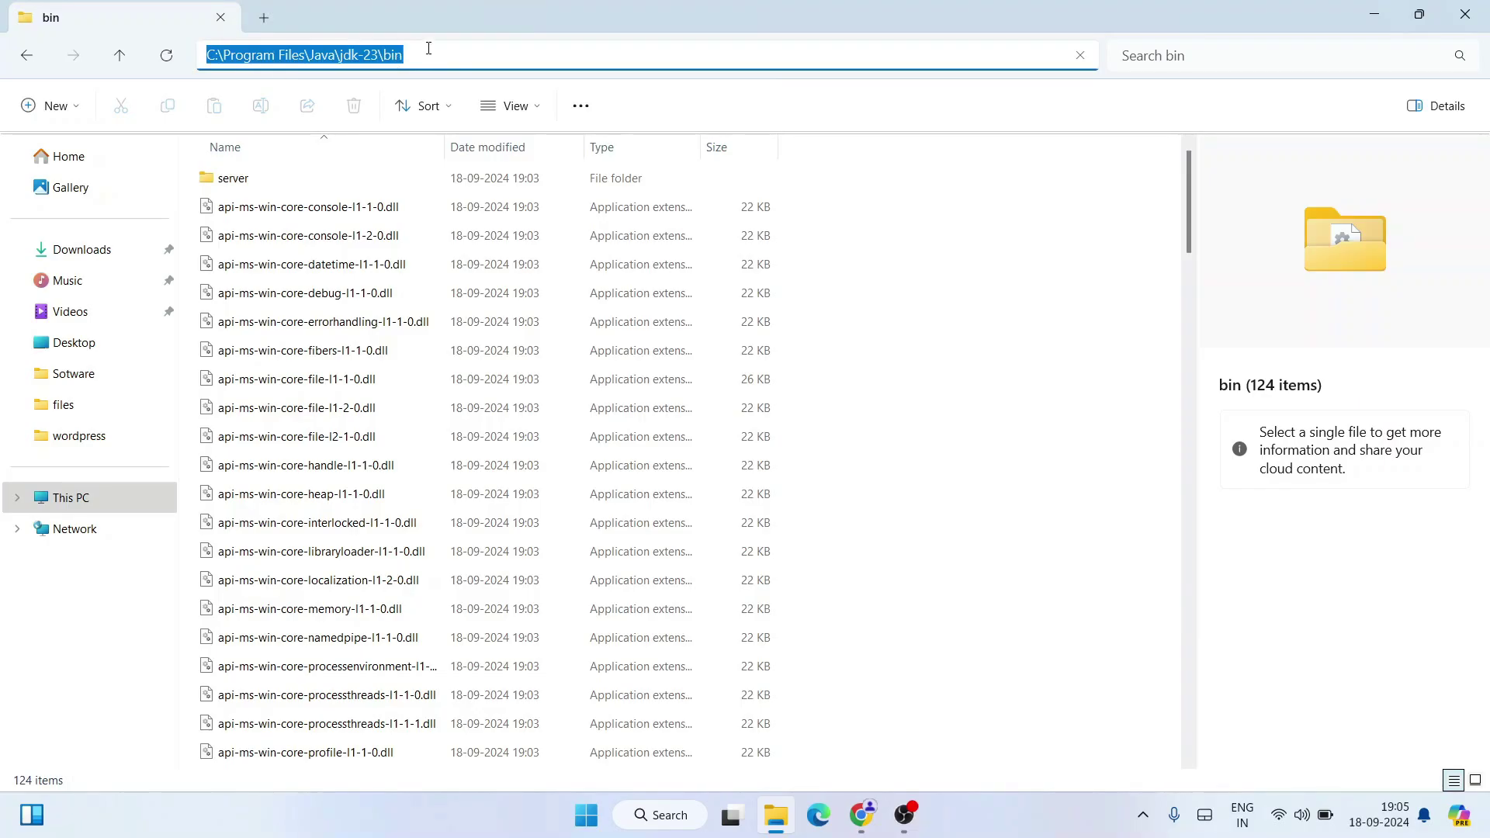
pyautogui.click(656, 817)
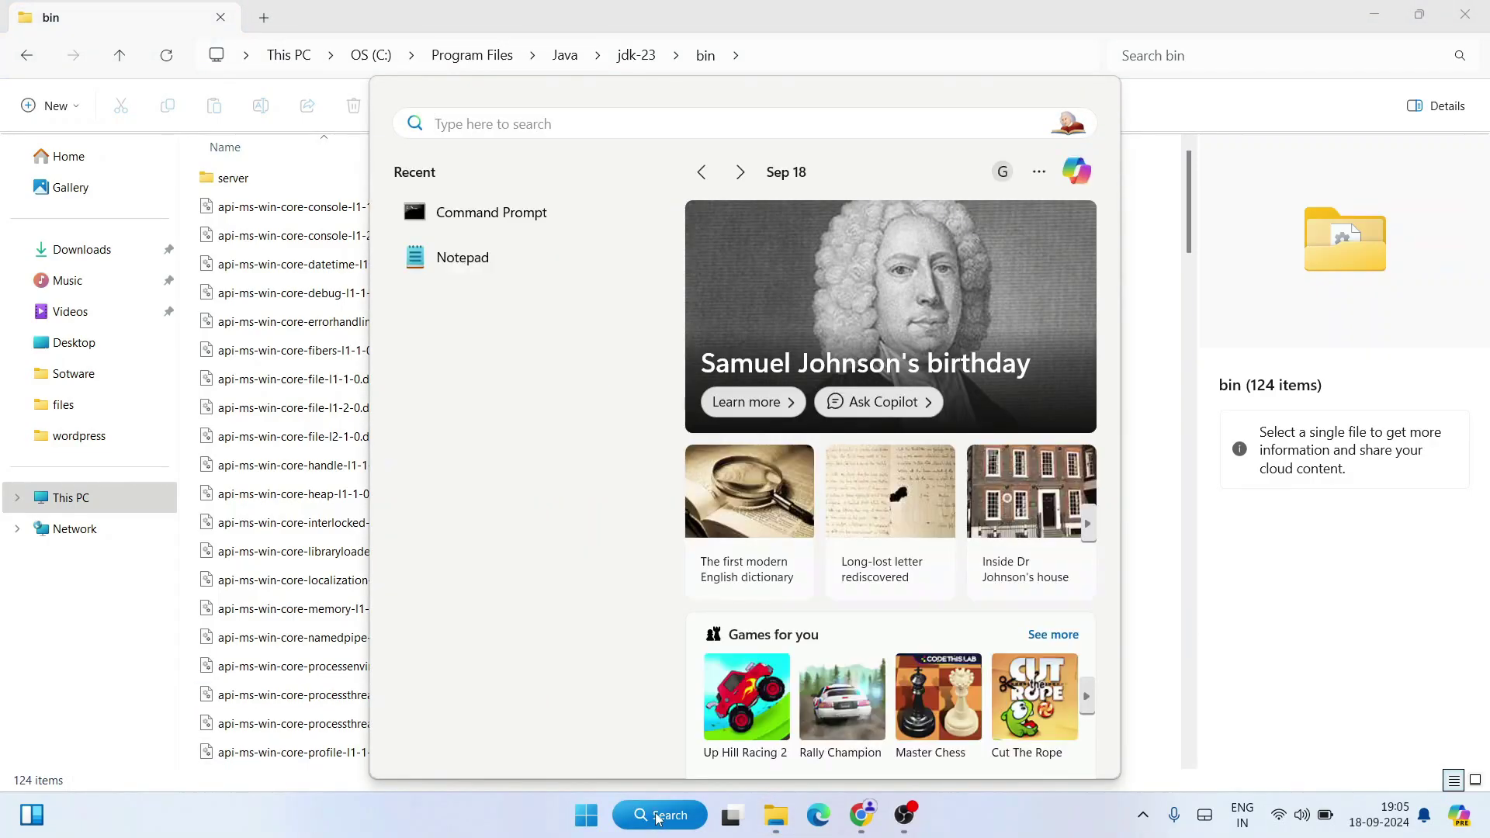
# Step: Search 'environ', open Edit the system environment variables, and show Environment Variables
pyautogui.write('environ')
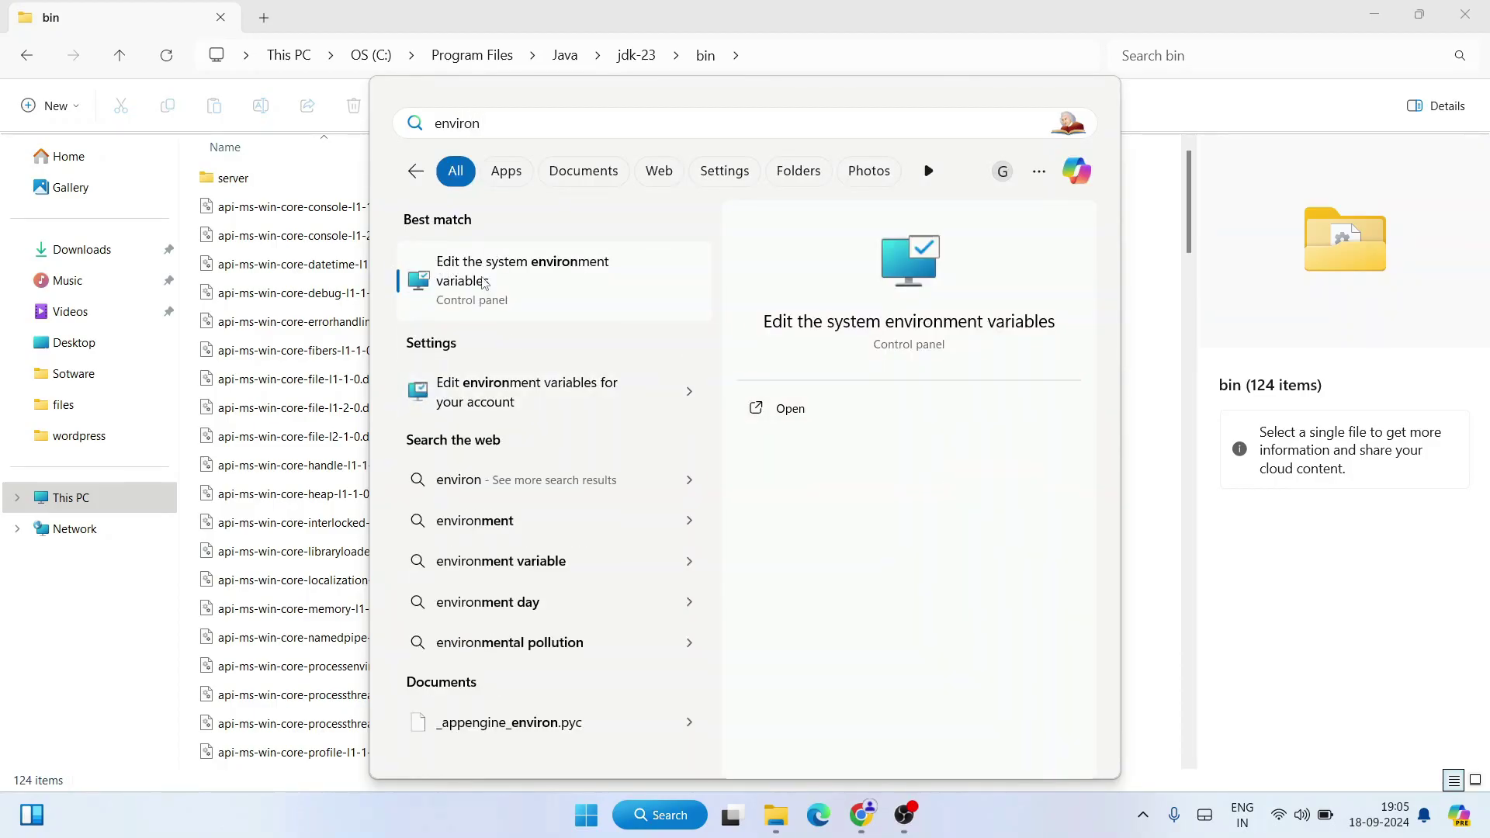
pyautogui.click(587, 278)
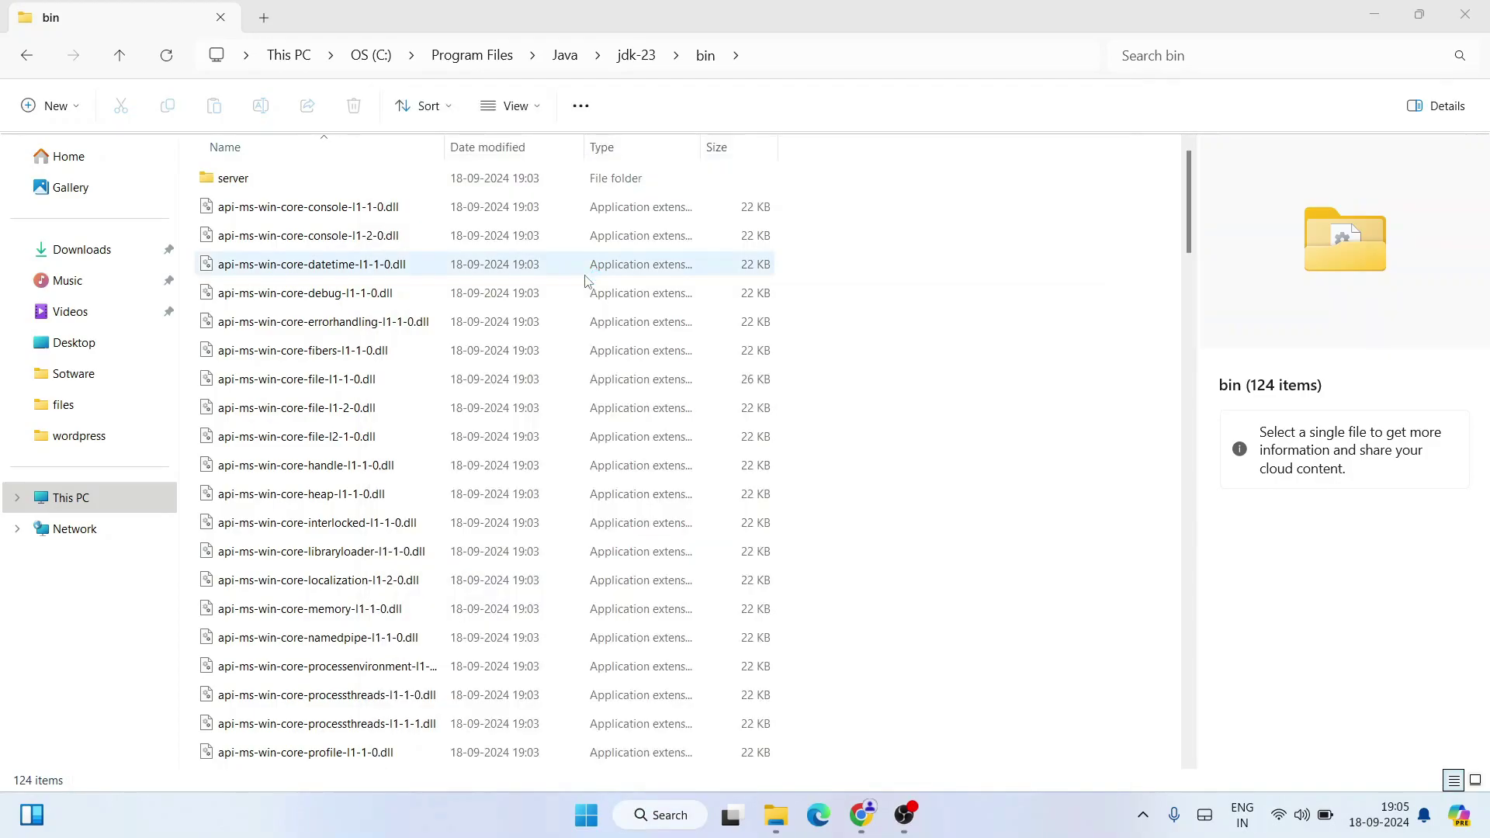
pyautogui.click(405, 450)
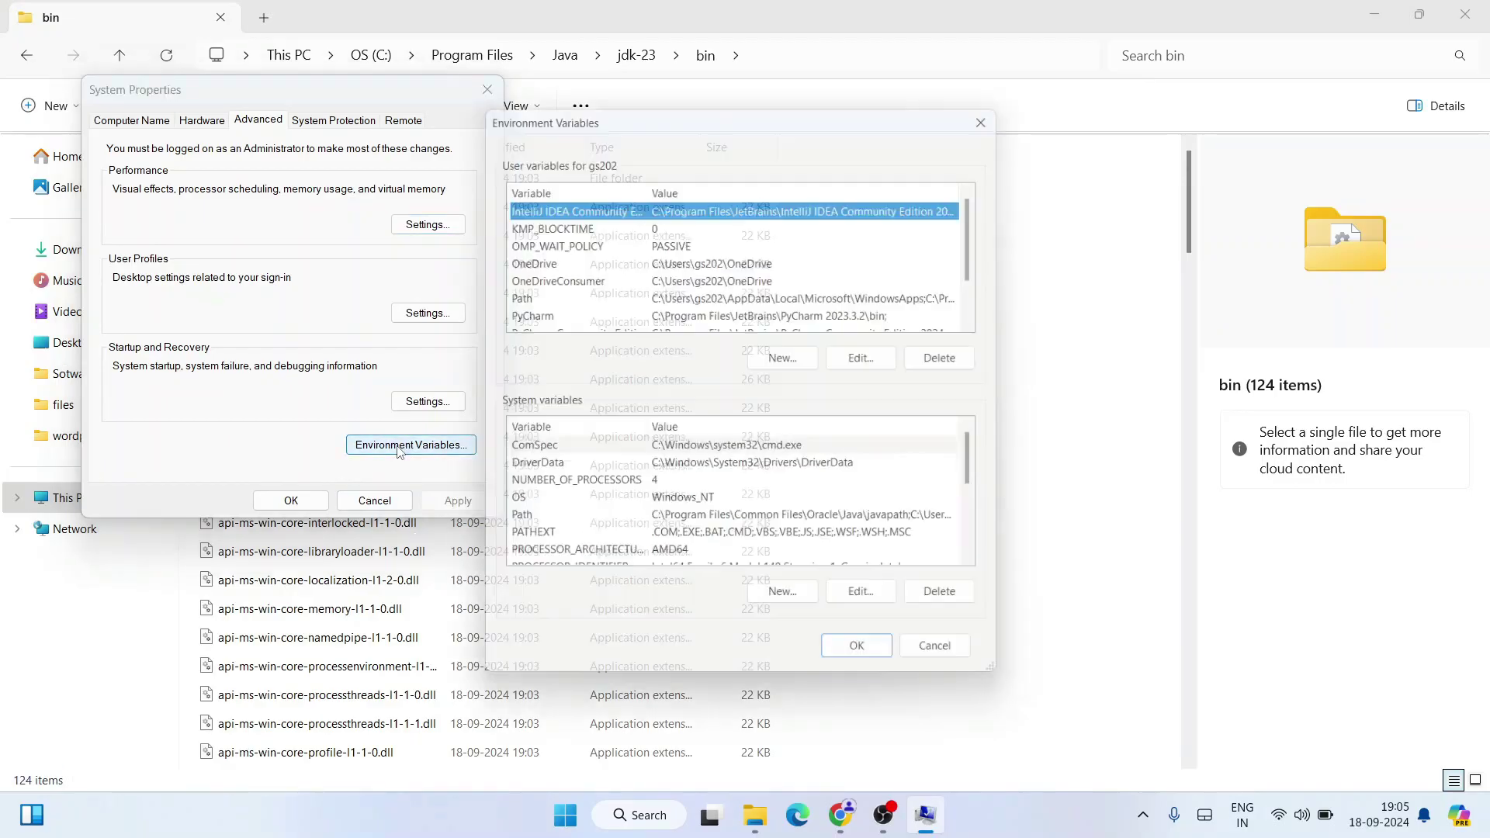
# Step: Paste C:\Program Files\Java\jdk-23\bin as a new system Path entry and save
pyautogui.click(671, 528)
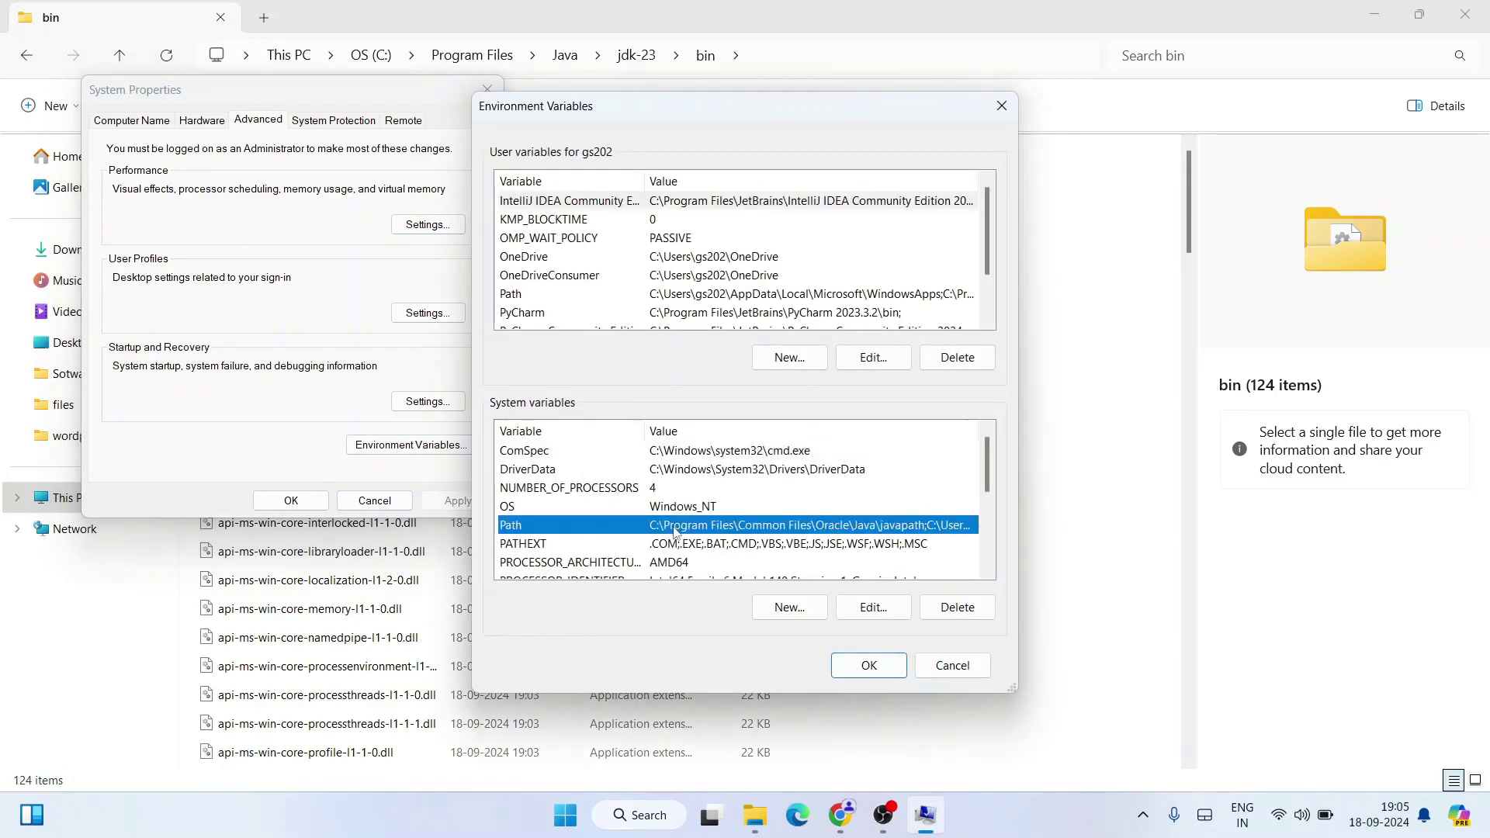
pyautogui.click(873, 606)
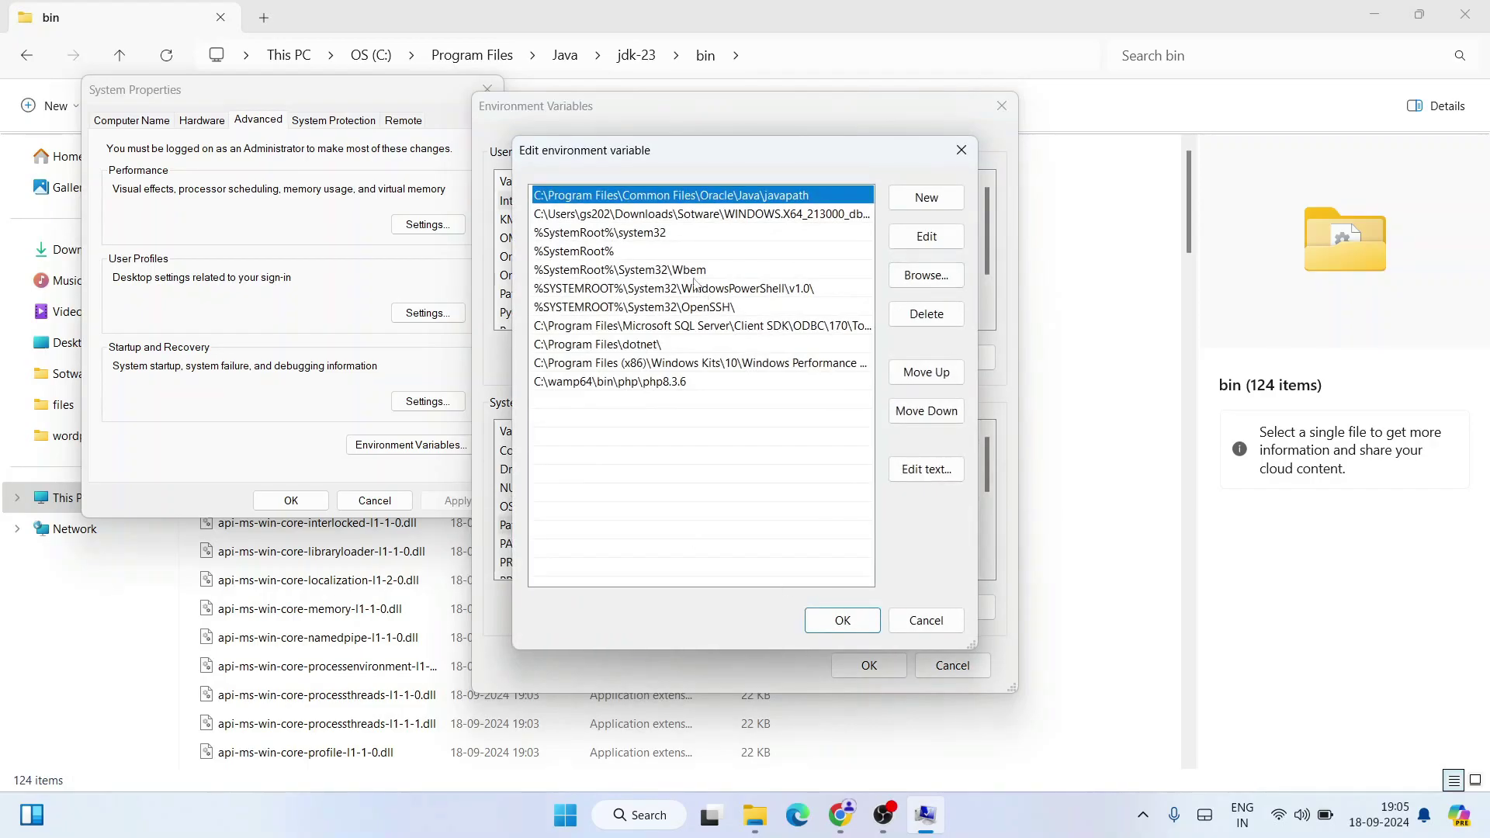
pyautogui.click(925, 199)
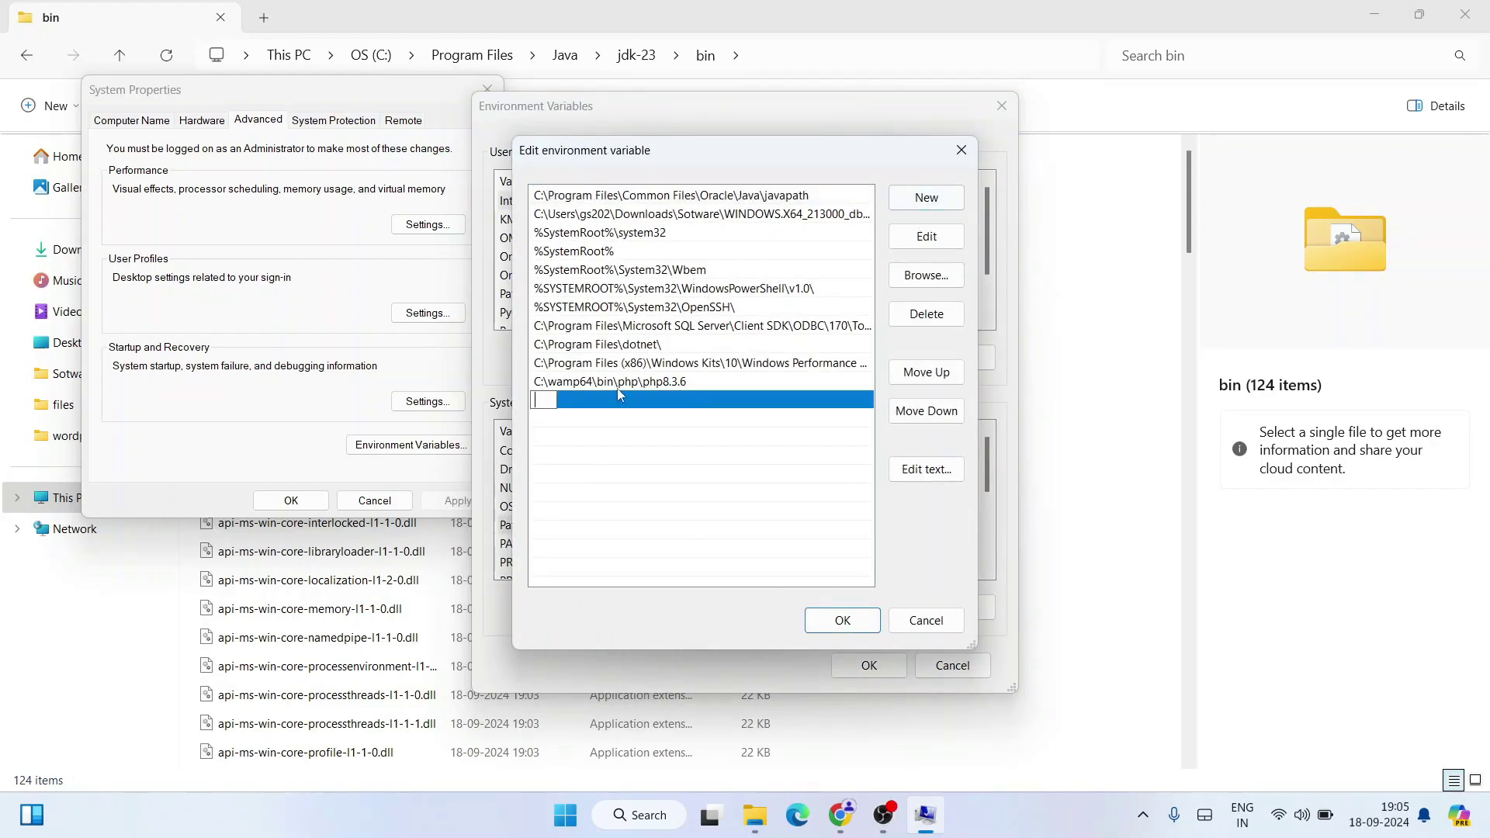
pyautogui.rightClick(548, 399)
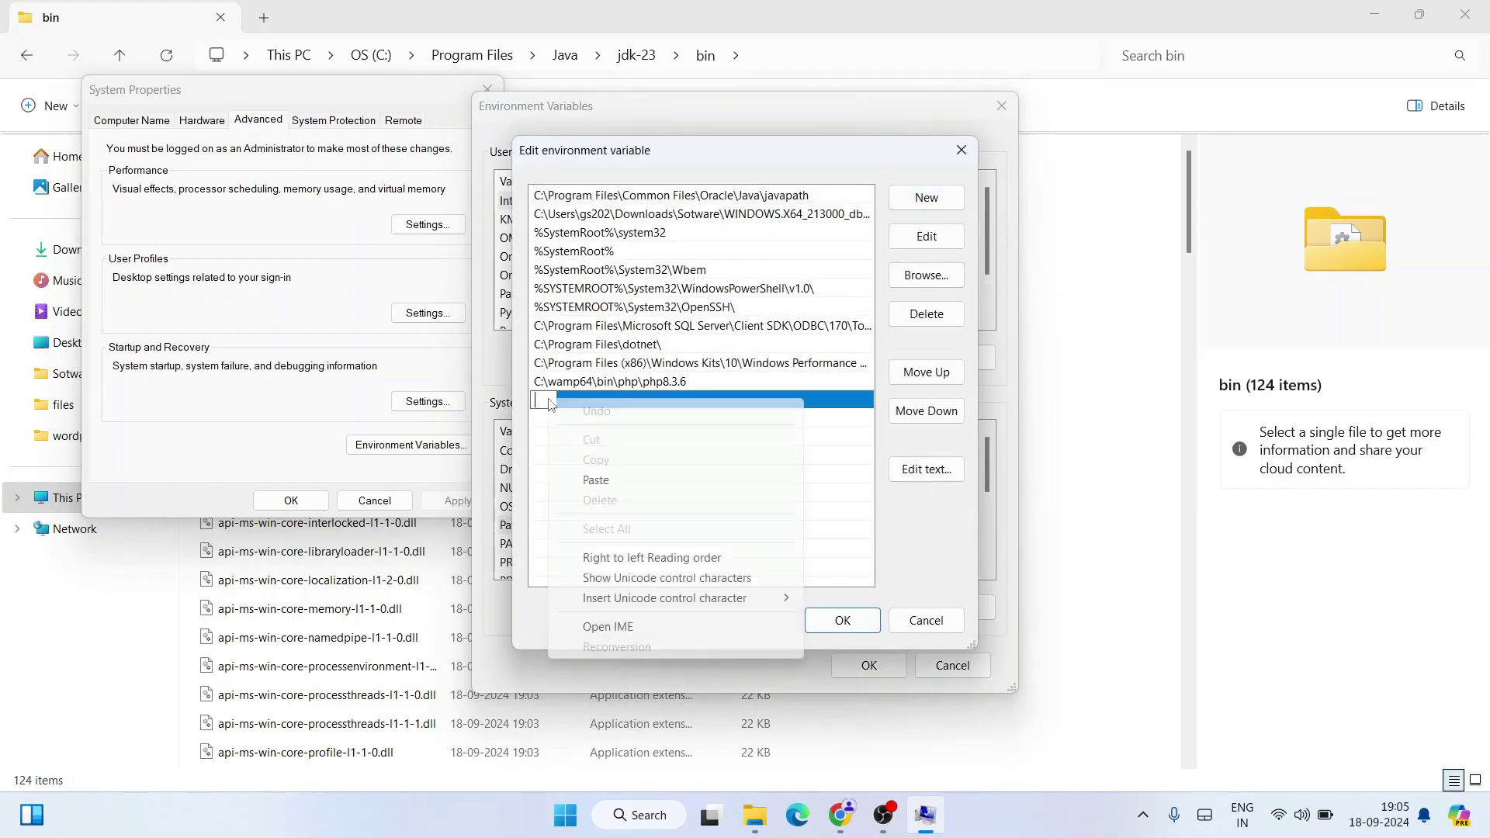
pyautogui.click(596, 481)
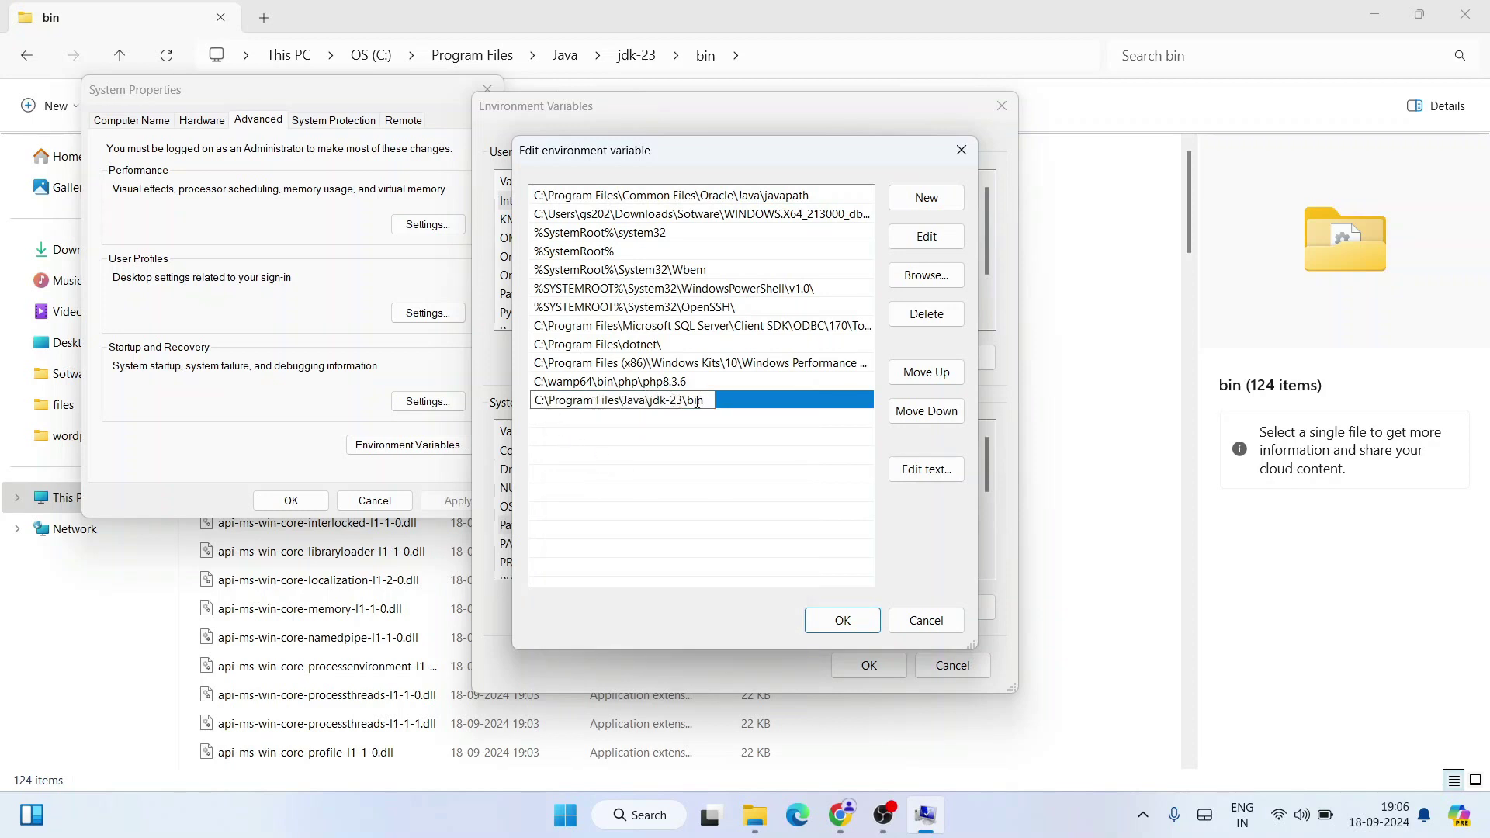
pyautogui.click(840, 615)
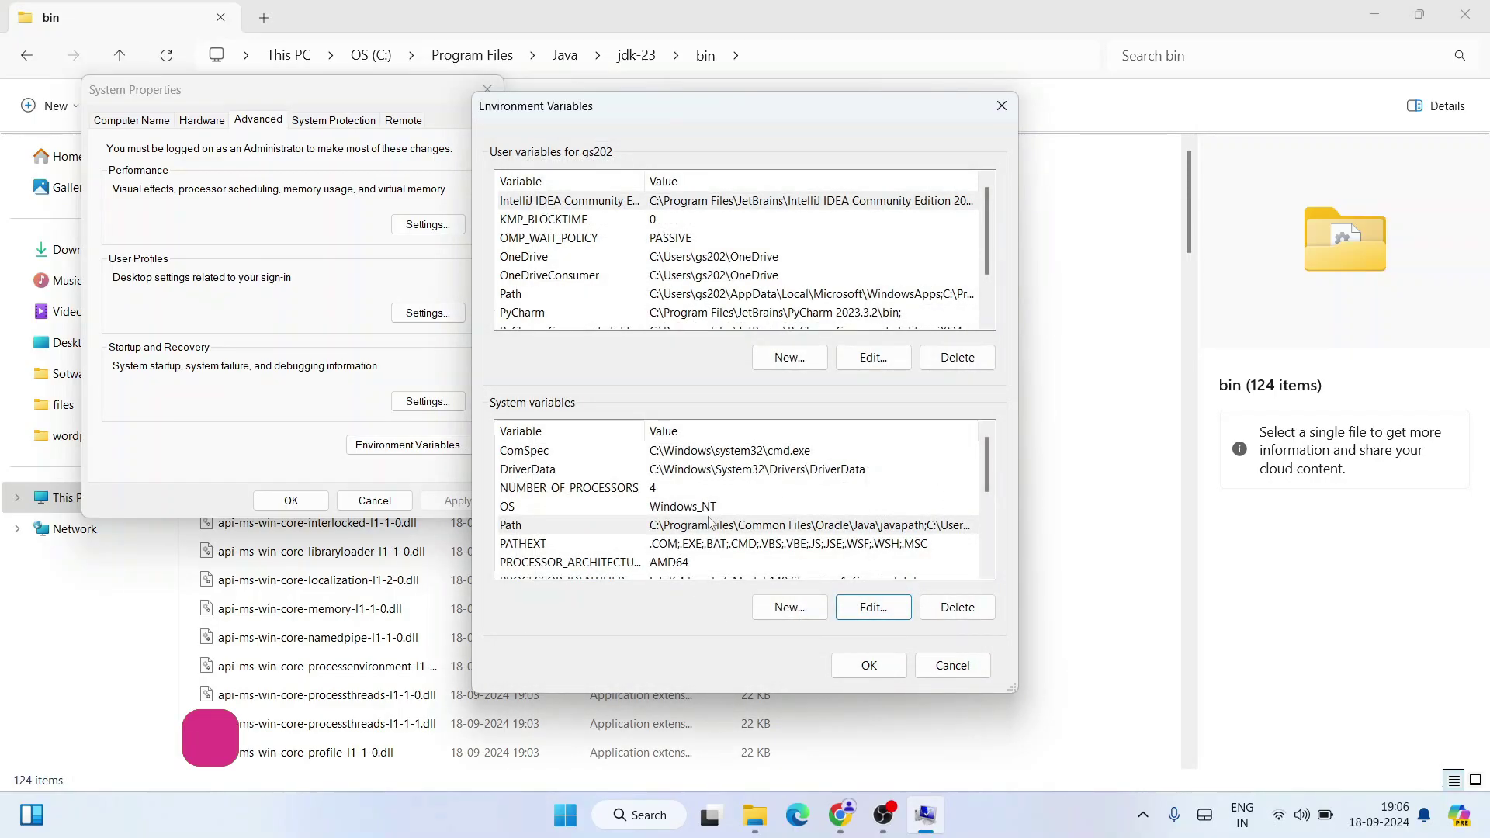
# Step: Create a new system variable named JAVA_HOME and paste the JDK bin path as its value
pyautogui.click(784, 607)
pyautogui.write('JS')
pyautogui.press('BackSpace')
pyautogui.write('A')
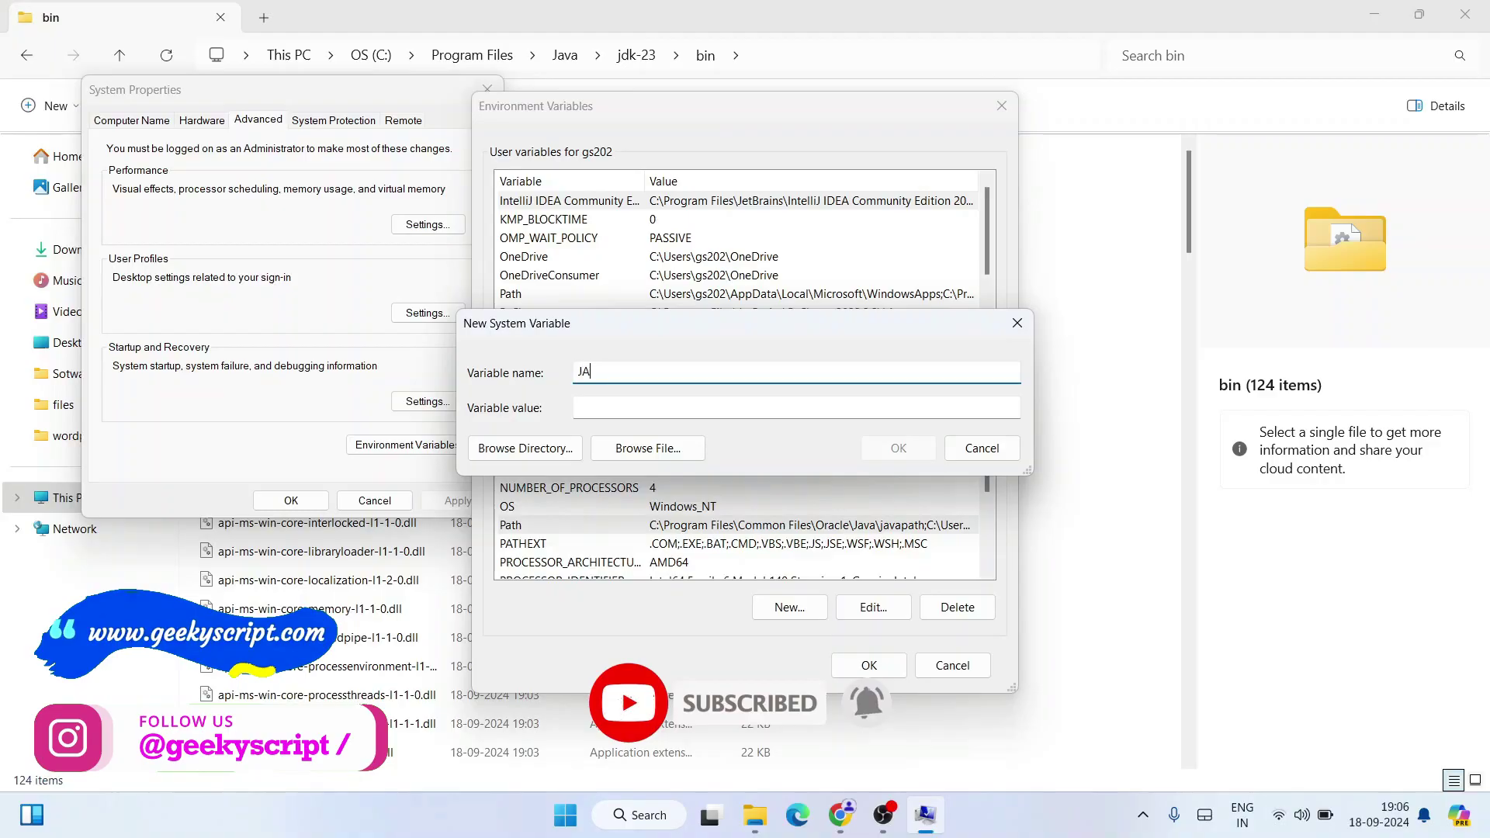
pyautogui.write('VA_HOME')
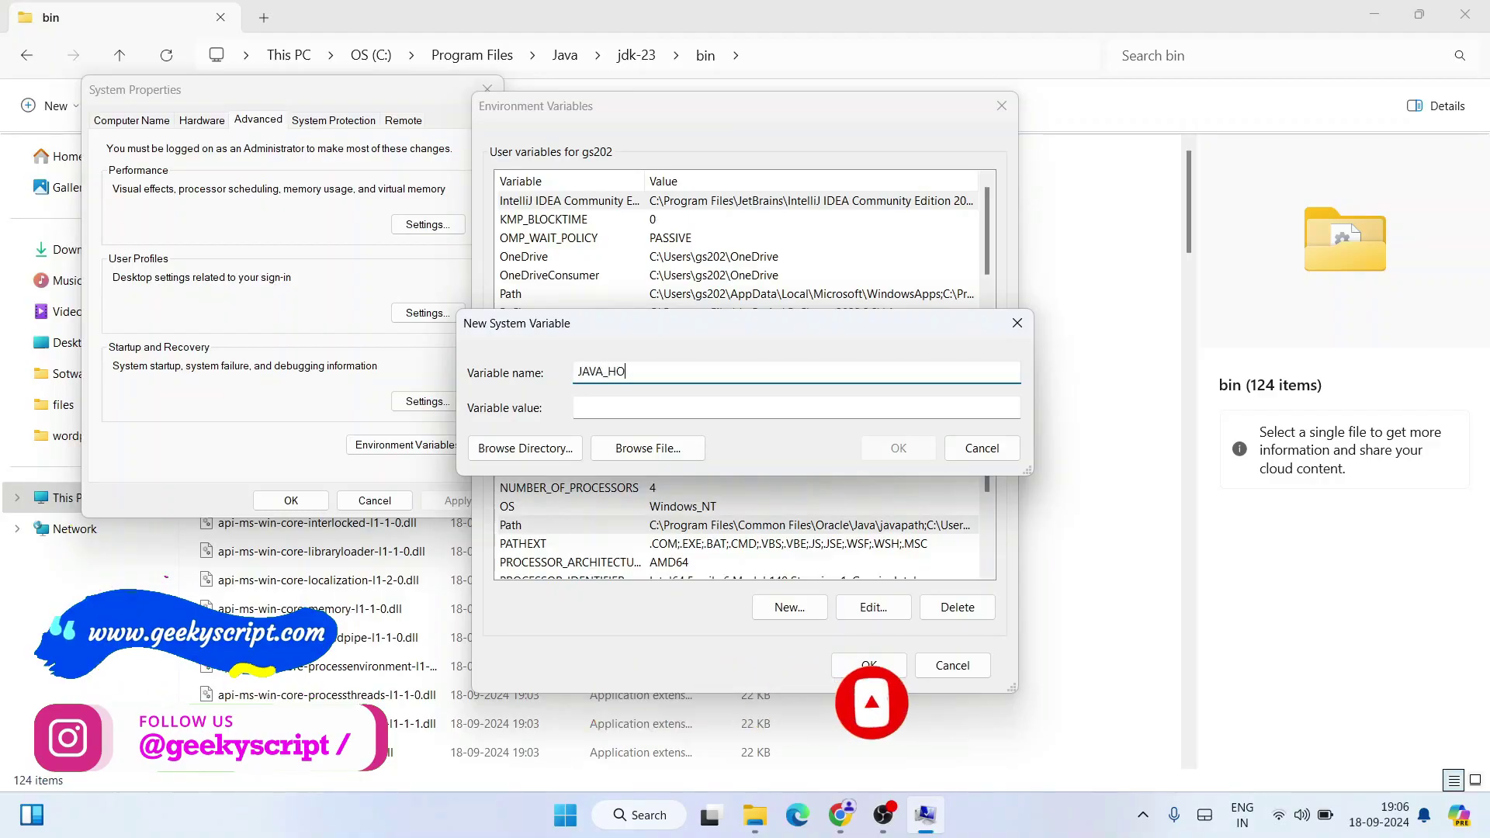
pyautogui.click(796, 407)
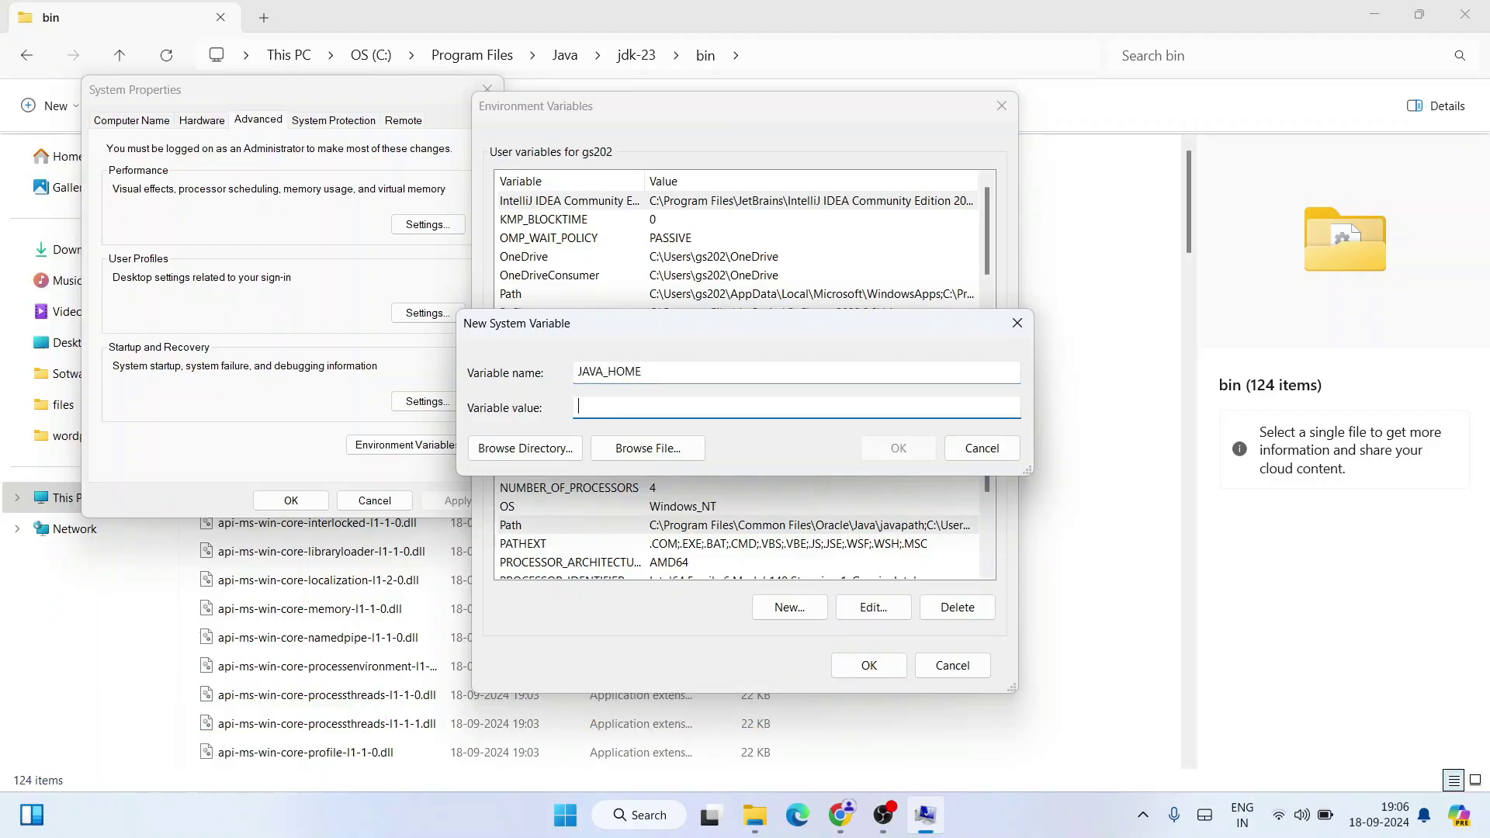
pyautogui.rightClick(774, 411)
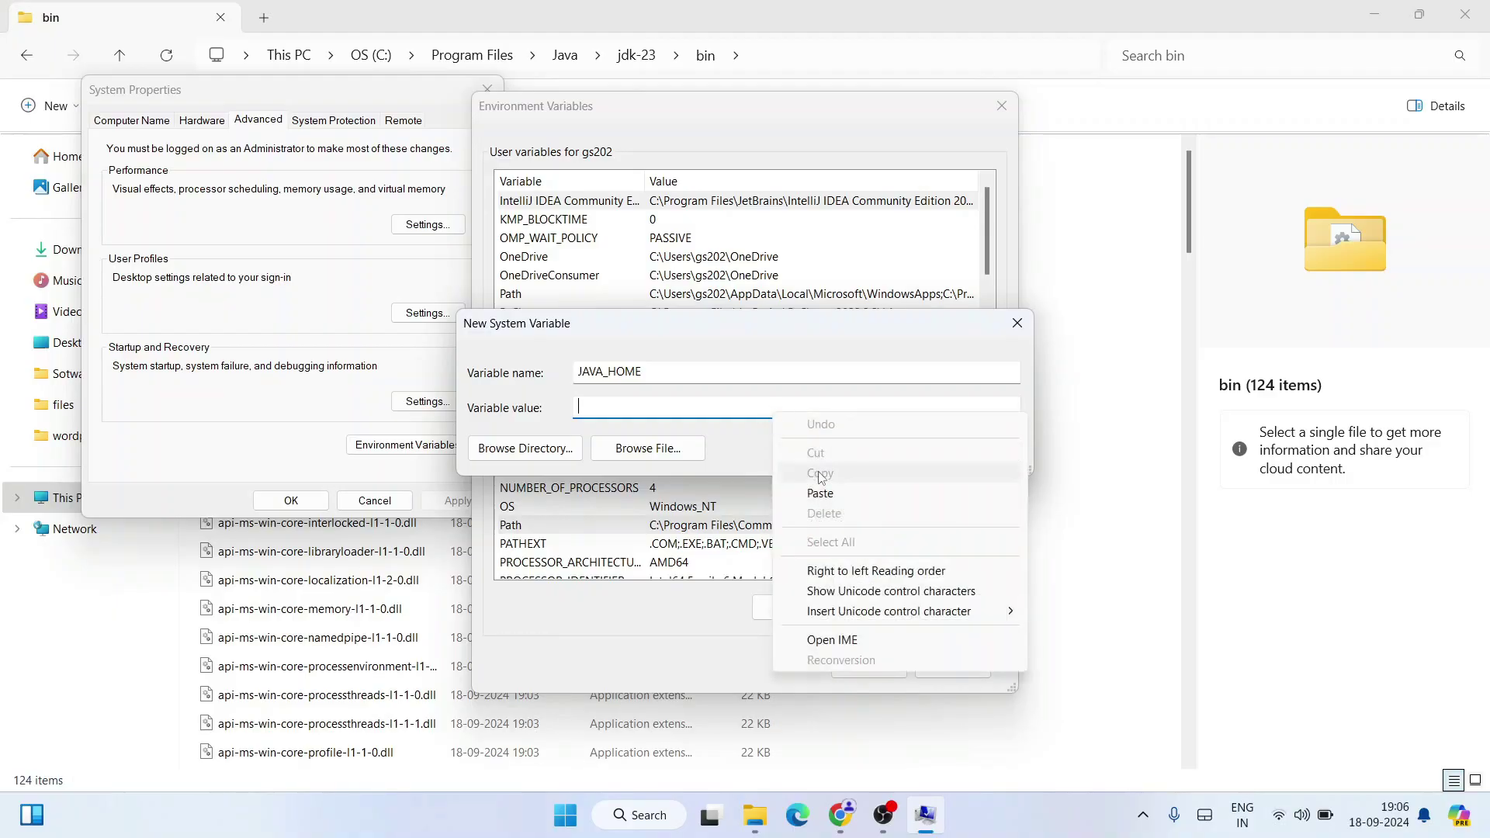
pyautogui.click(823, 492)
# Step: Trim \bin so JAVA_HOME reads C:\Program Files\Java\jdk-23, then save and close System Properties
pyautogui.moveTo(741, 409); pyautogui.dragTo(730, 410)
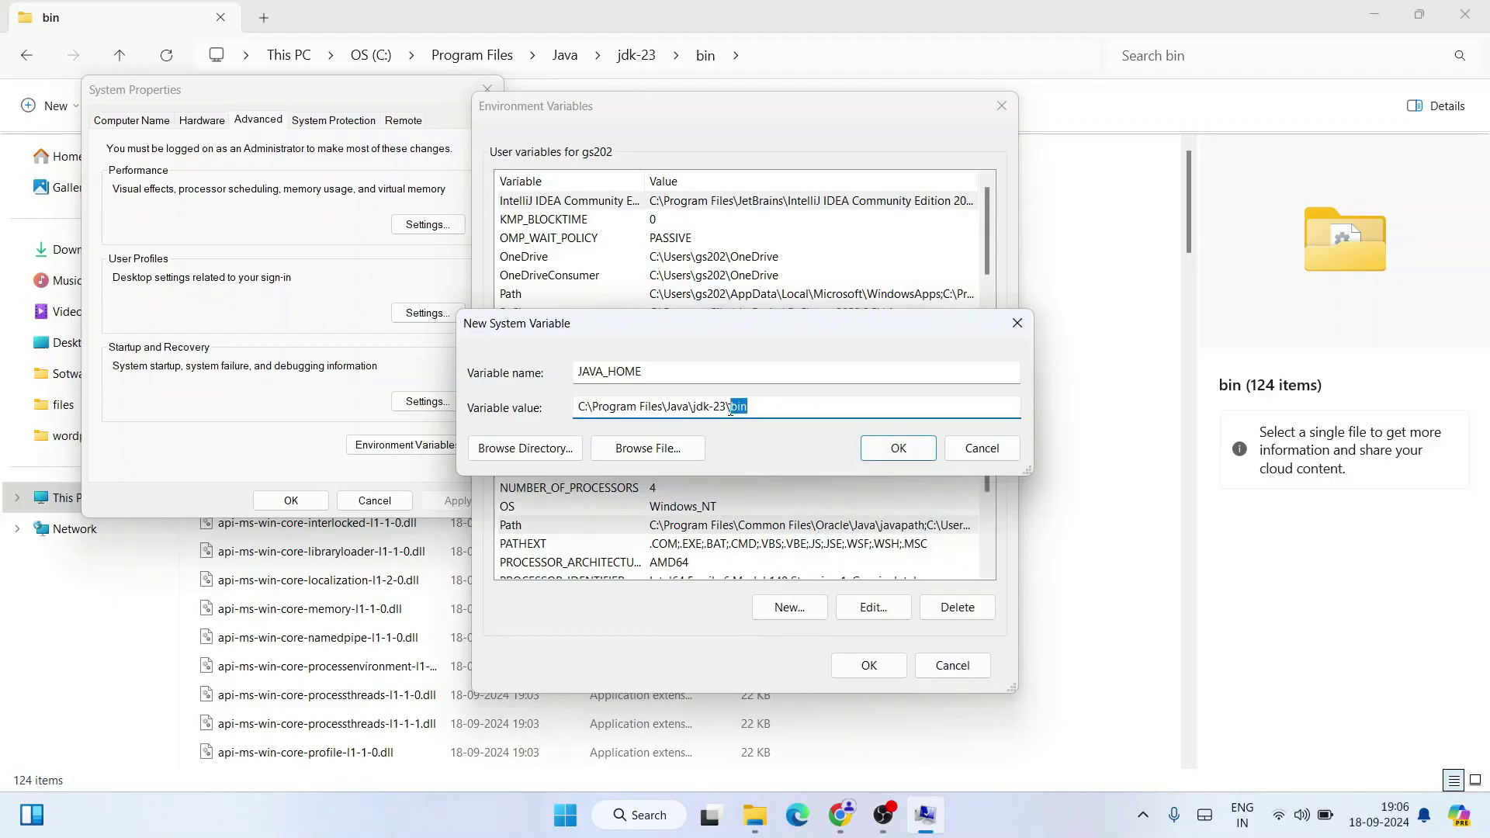
pyautogui.press('BackSpace')
pyautogui.moveTo(736, 406); pyautogui.dragTo(692, 413)
pyautogui.click(737, 406)
pyautogui.click(911, 463)
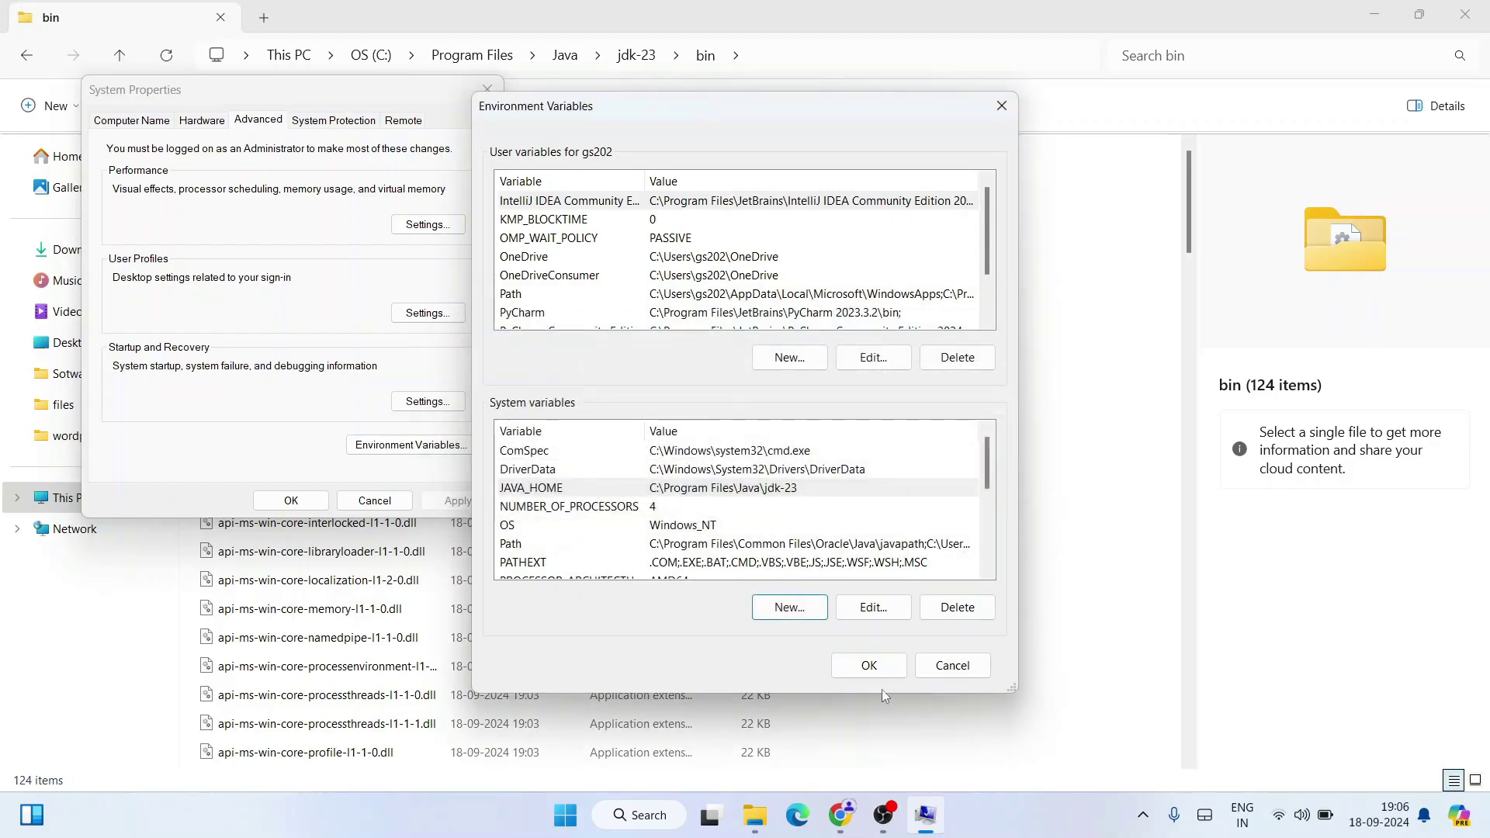
pyautogui.click(866, 667)
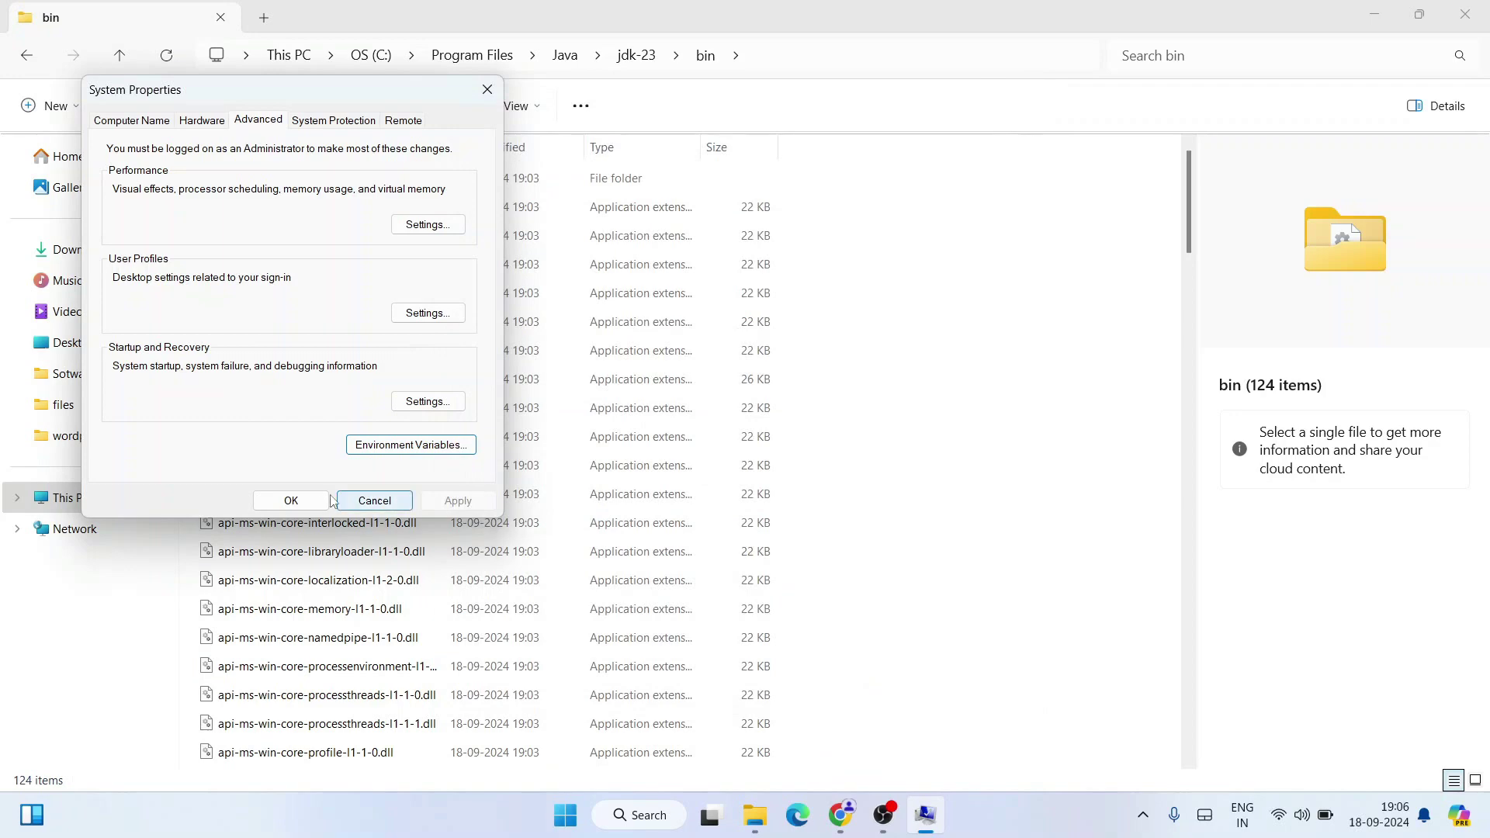
pyautogui.click(304, 508)
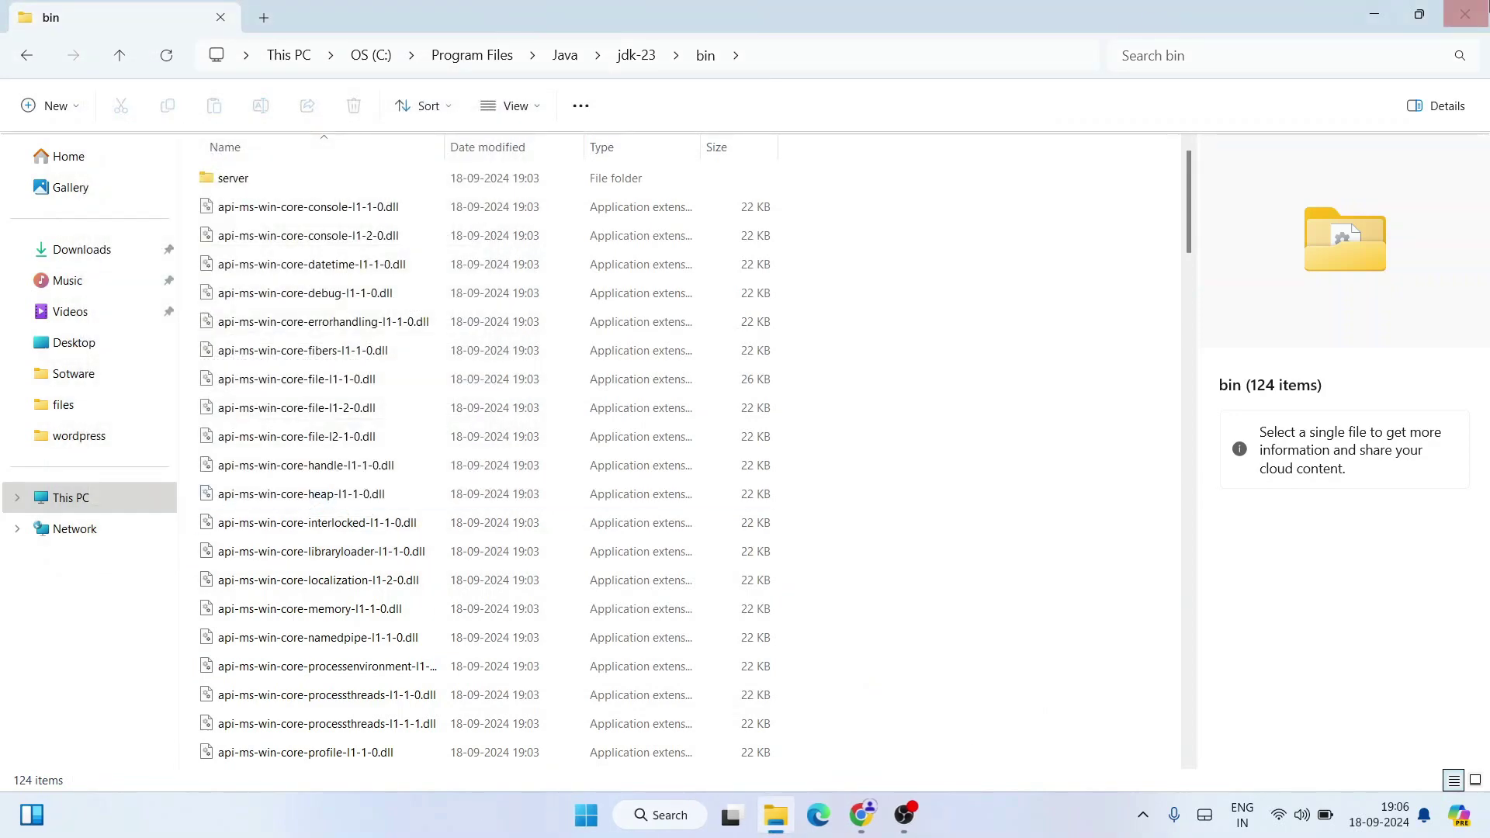
# Step: Close the bin folder window and launch Command Prompt by searching for cmd
pyautogui.click(1464, 14)
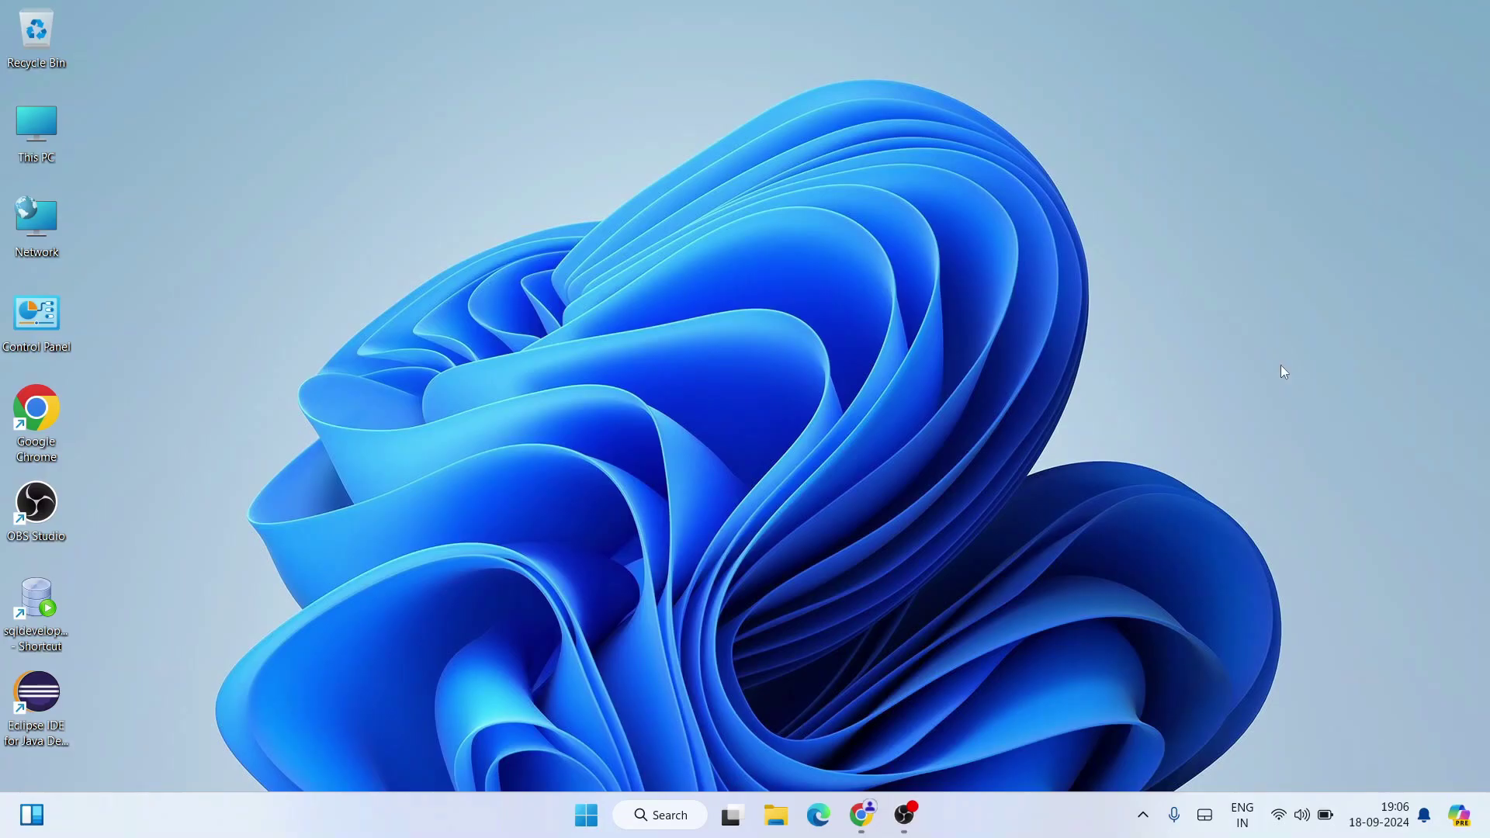
pyautogui.click(666, 815)
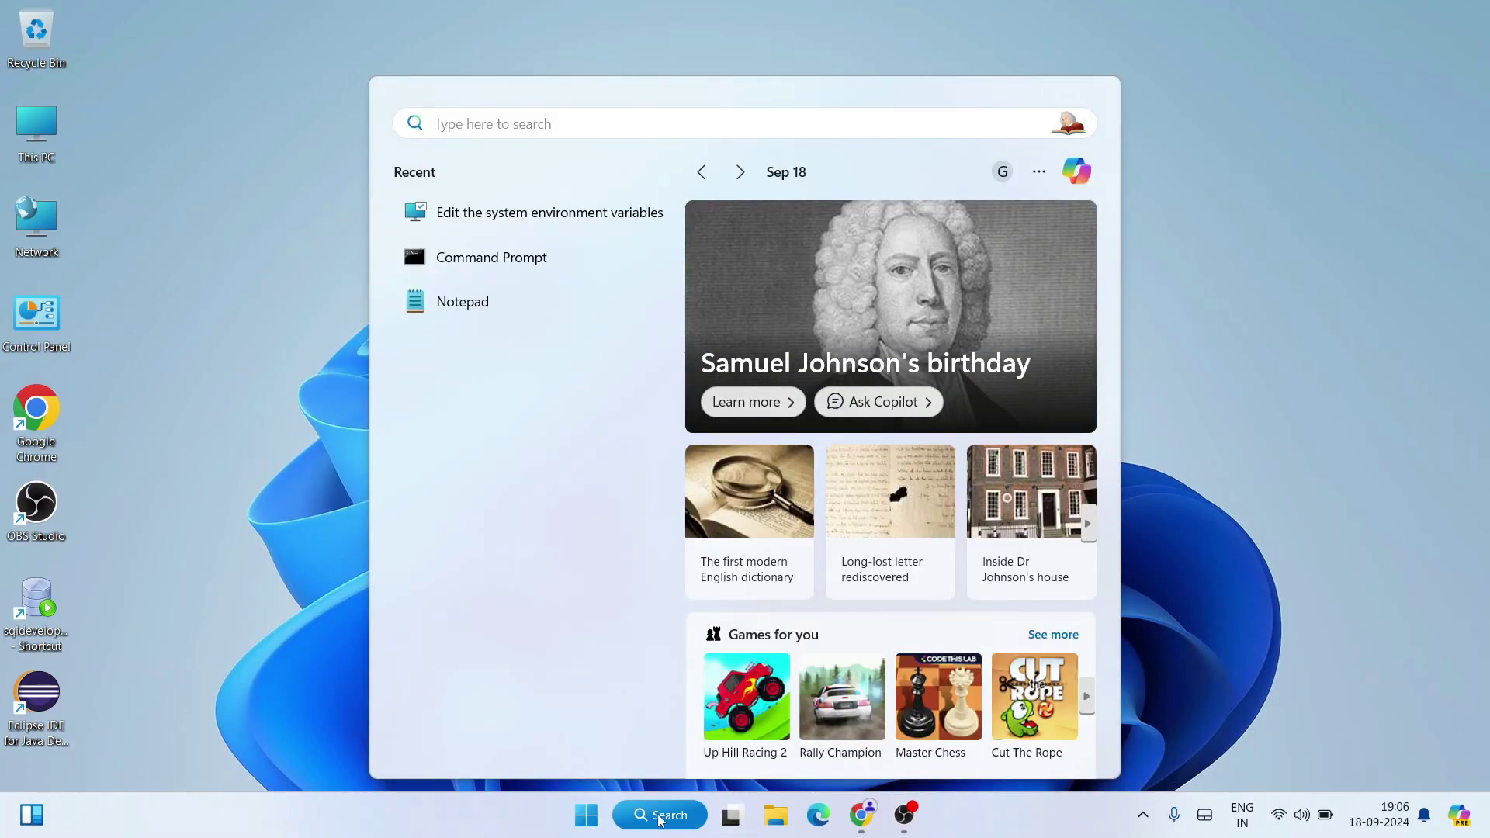
pyautogui.write('cmd')
pyautogui.click(496, 297)
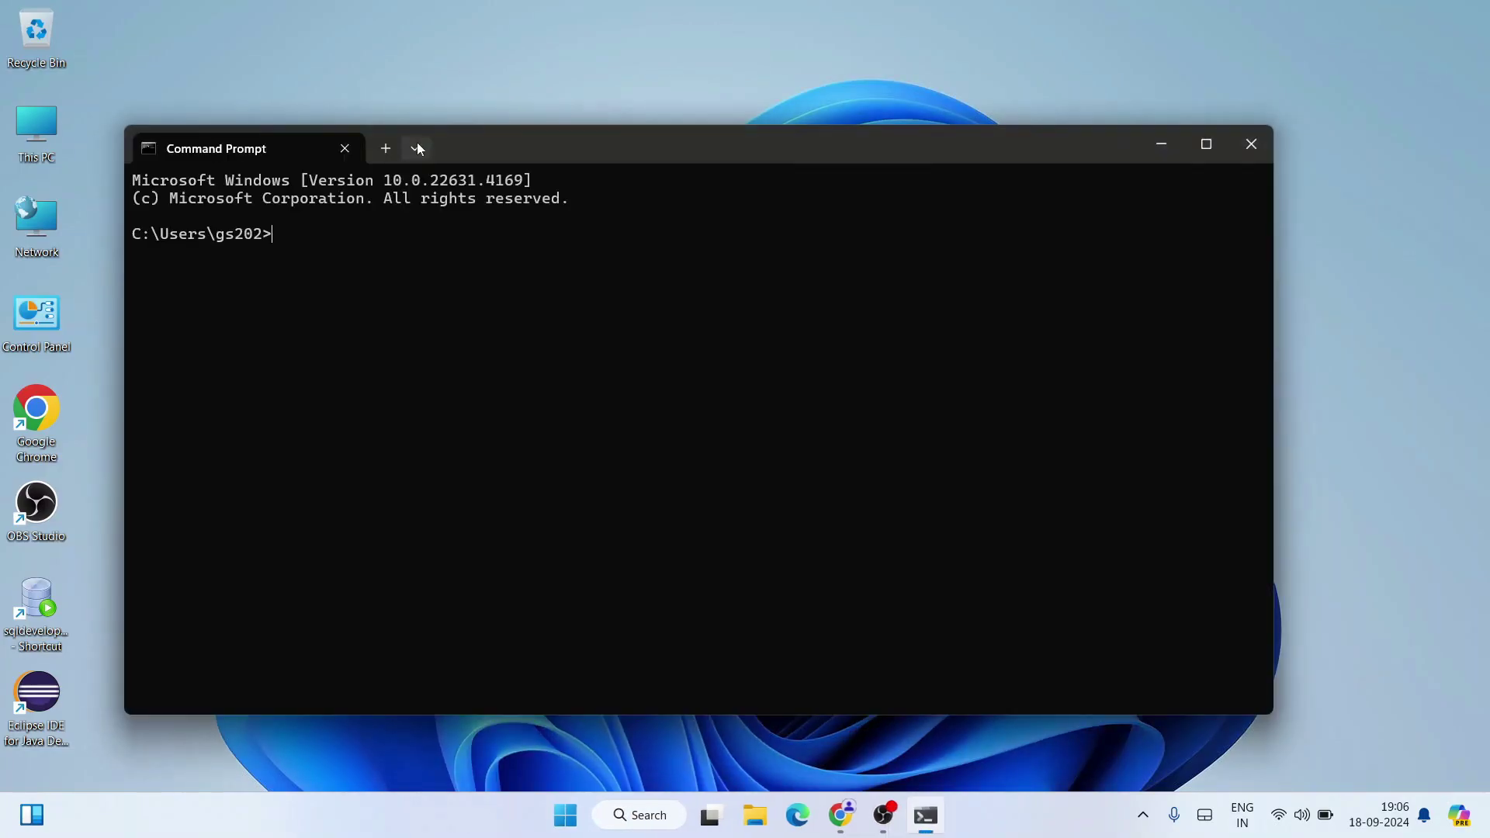
pyautogui.moveTo(416, 142); pyautogui.dragTo(572, 86)
pyautogui.write('java')
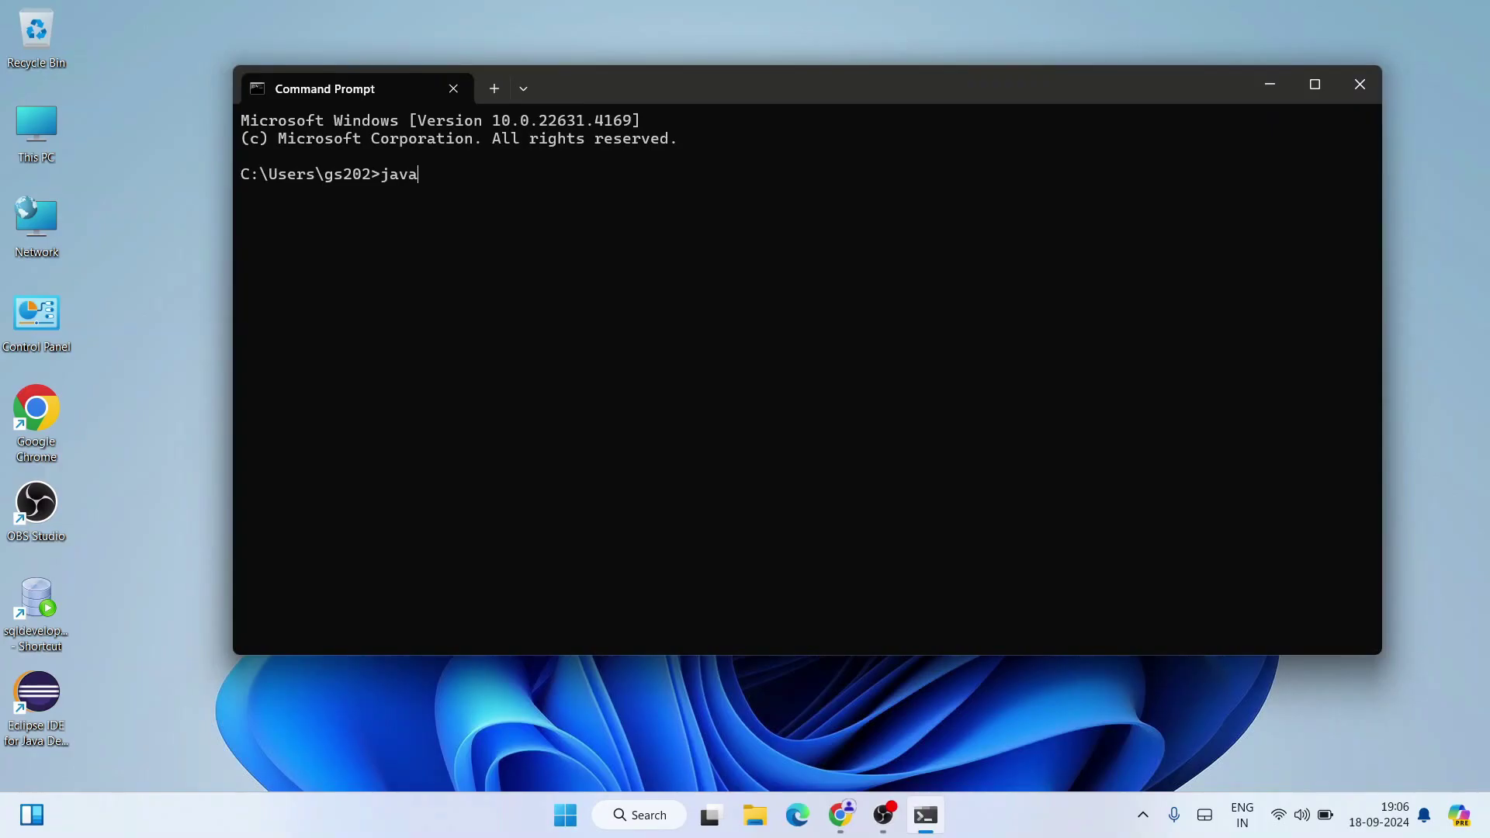
pyautogui.write(' --versioo')
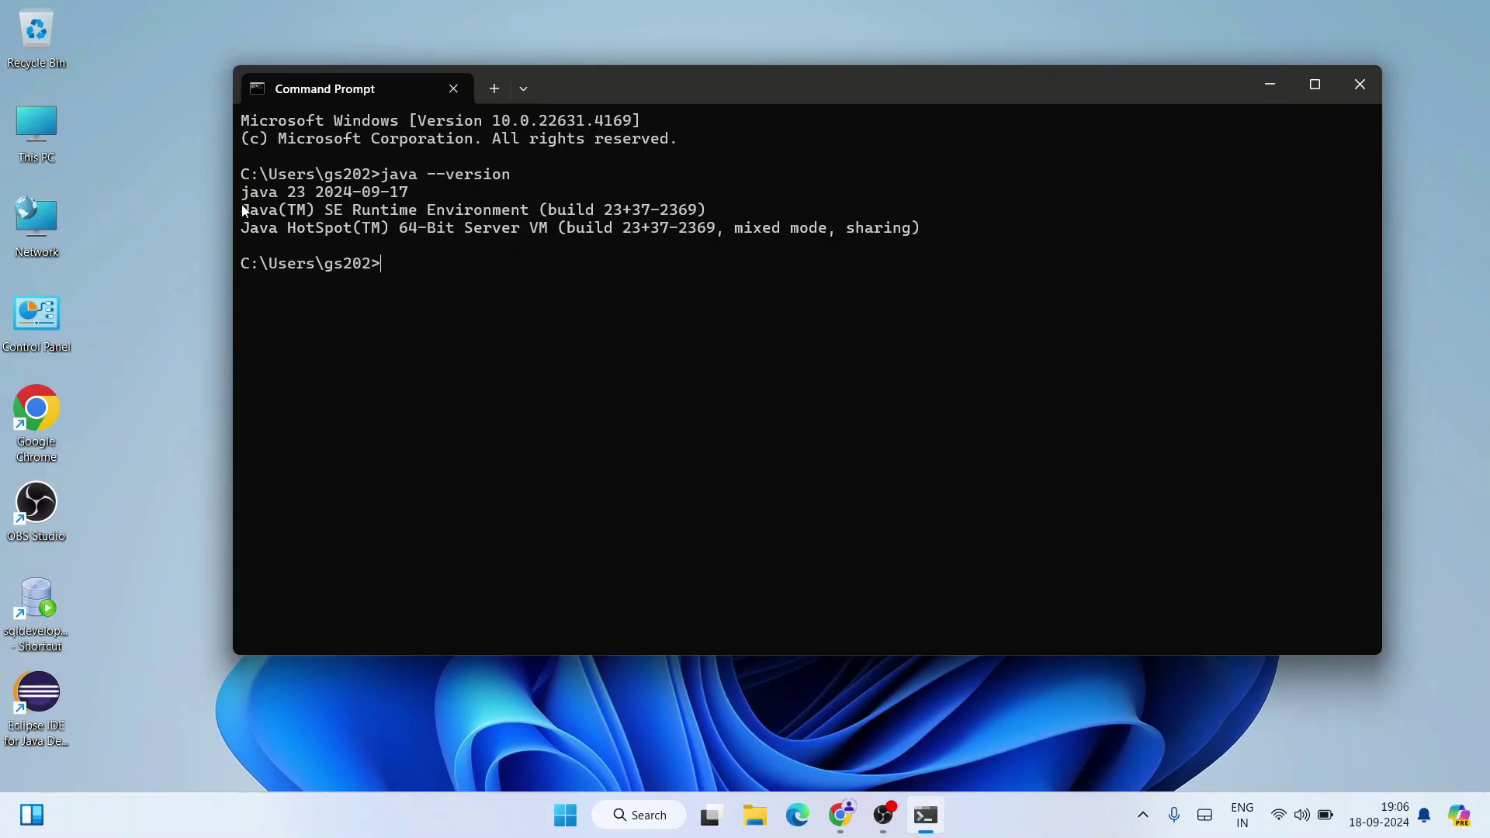
pyautogui.moveTo(243, 200); pyautogui.dragTo(317, 201)
pyautogui.moveTo(317, 201); pyautogui.dragTo(476, 246)
pyautogui.click(471, 258)
# Step: Select the version output, then close Command Prompt
pyautogui.moveTo(245, 192); pyautogui.dragTo(489, 292)
pyautogui.hotkey('ctrl', 'c')
pyautogui.click(1361, 77)
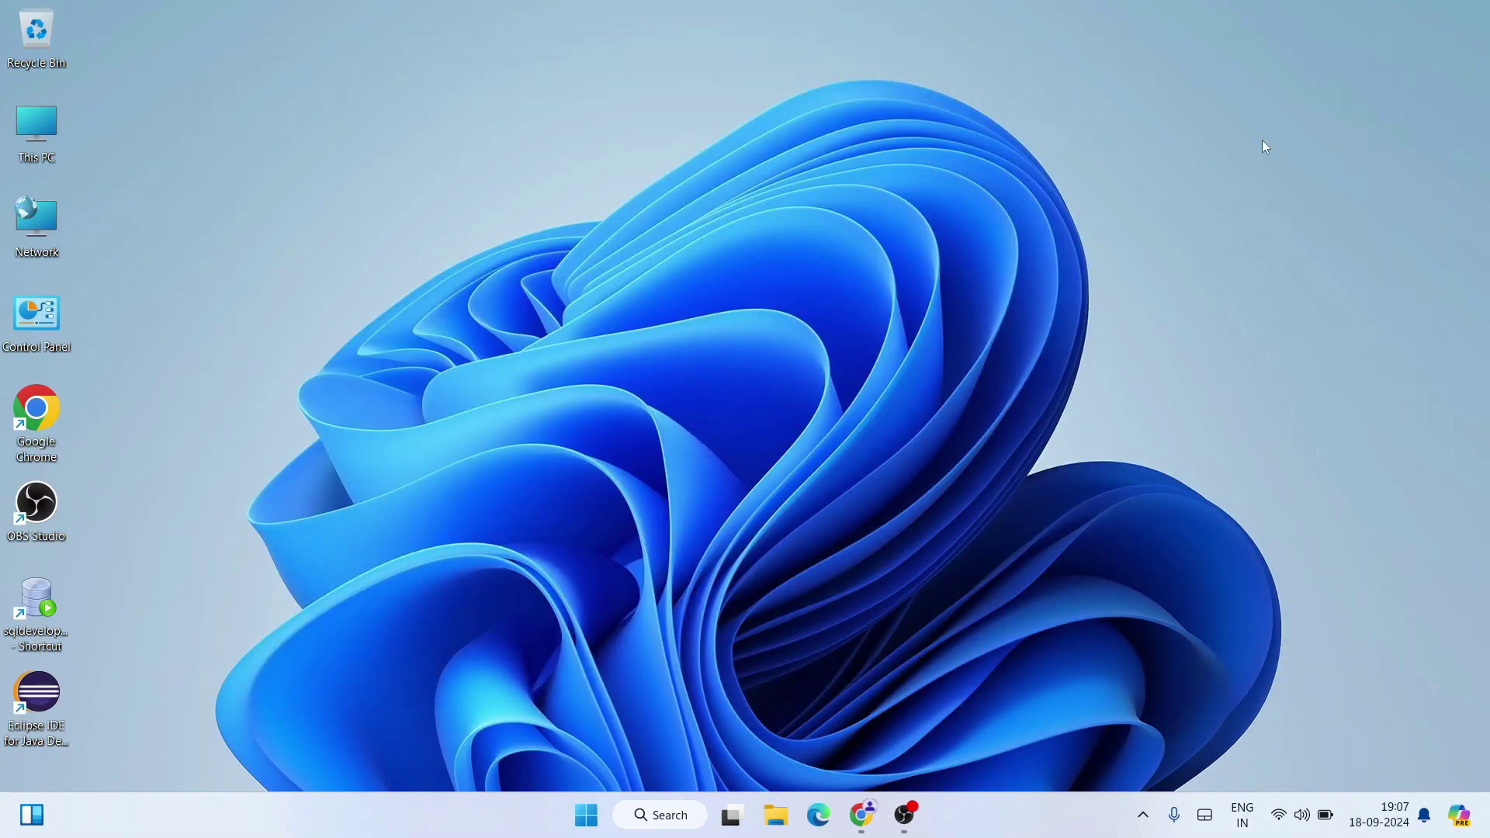
# Step: Create a new desktop folder named java-practice and open it
pyautogui.rightClick(198, 58)
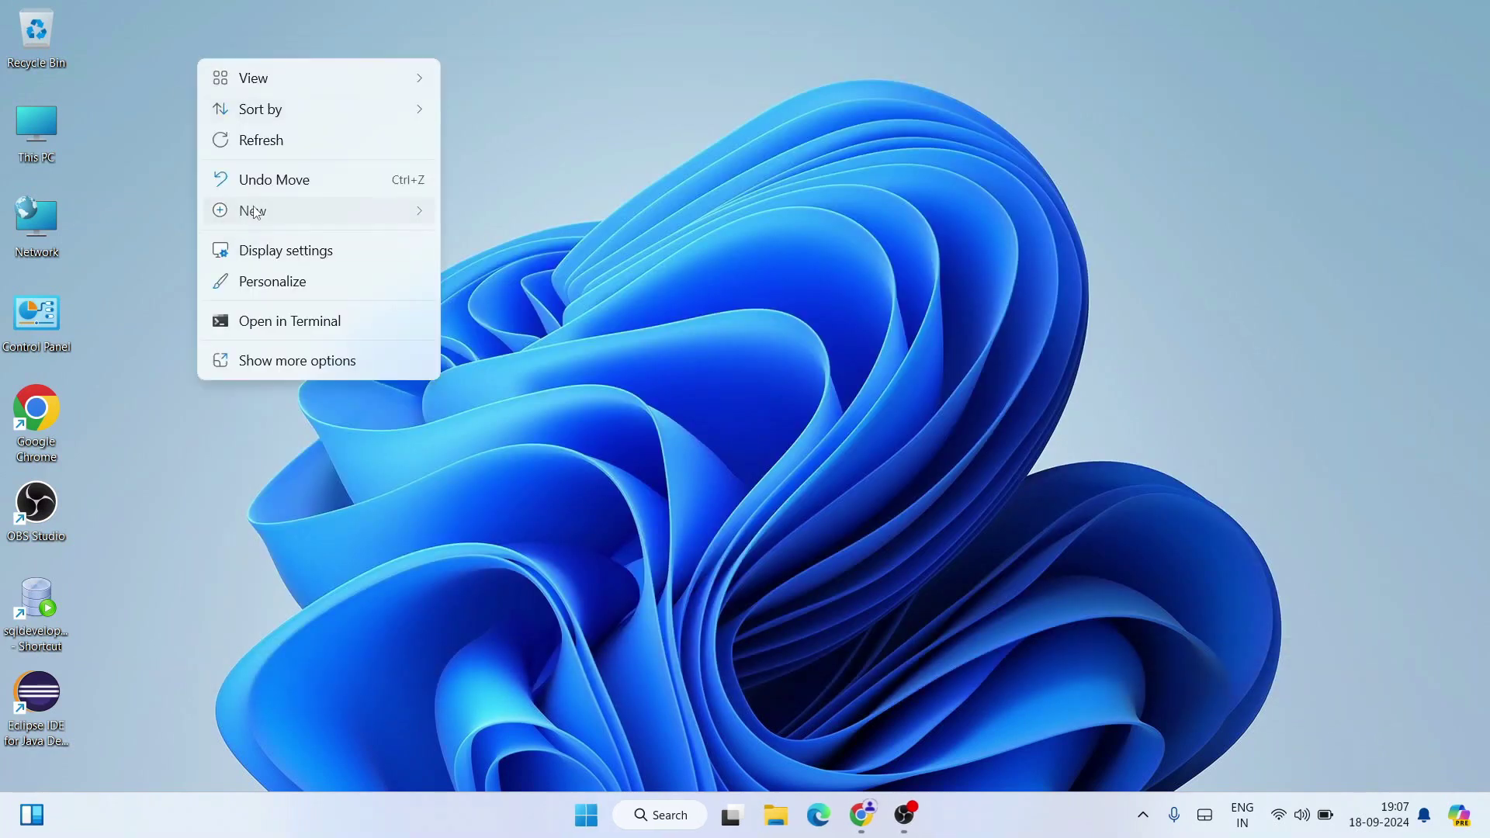
pyautogui.moveTo(253, 210)
pyautogui.click(525, 216)
pyautogui.write('java-practice')
pyautogui.press('Return')
pyautogui.press('Return')
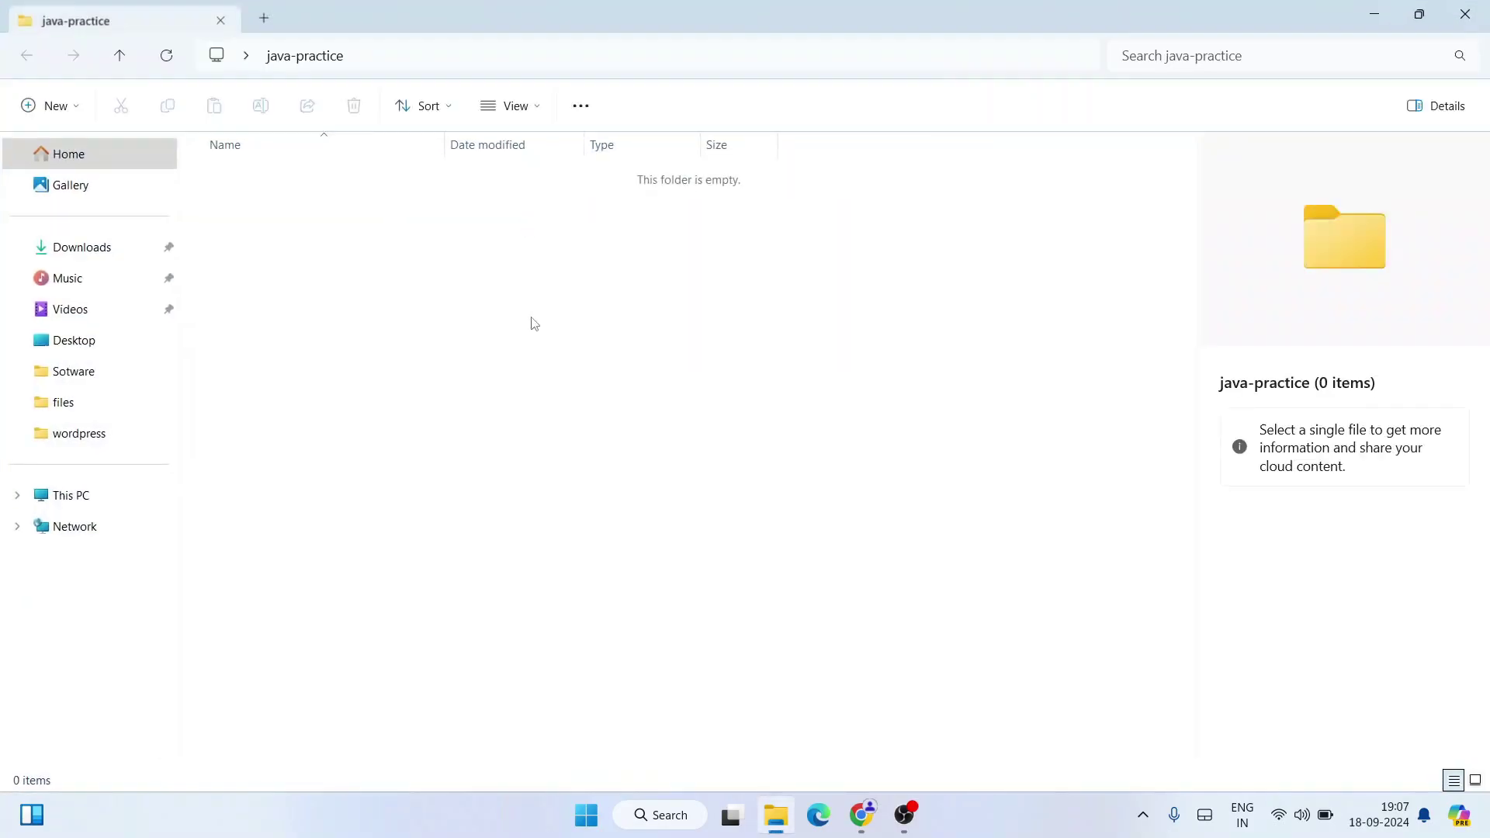
# Step: Create a new file named HelloWorld.java in java-practice, accepting the extension change
pyautogui.rightClick(531, 321)
pyautogui.moveTo(626, 471)
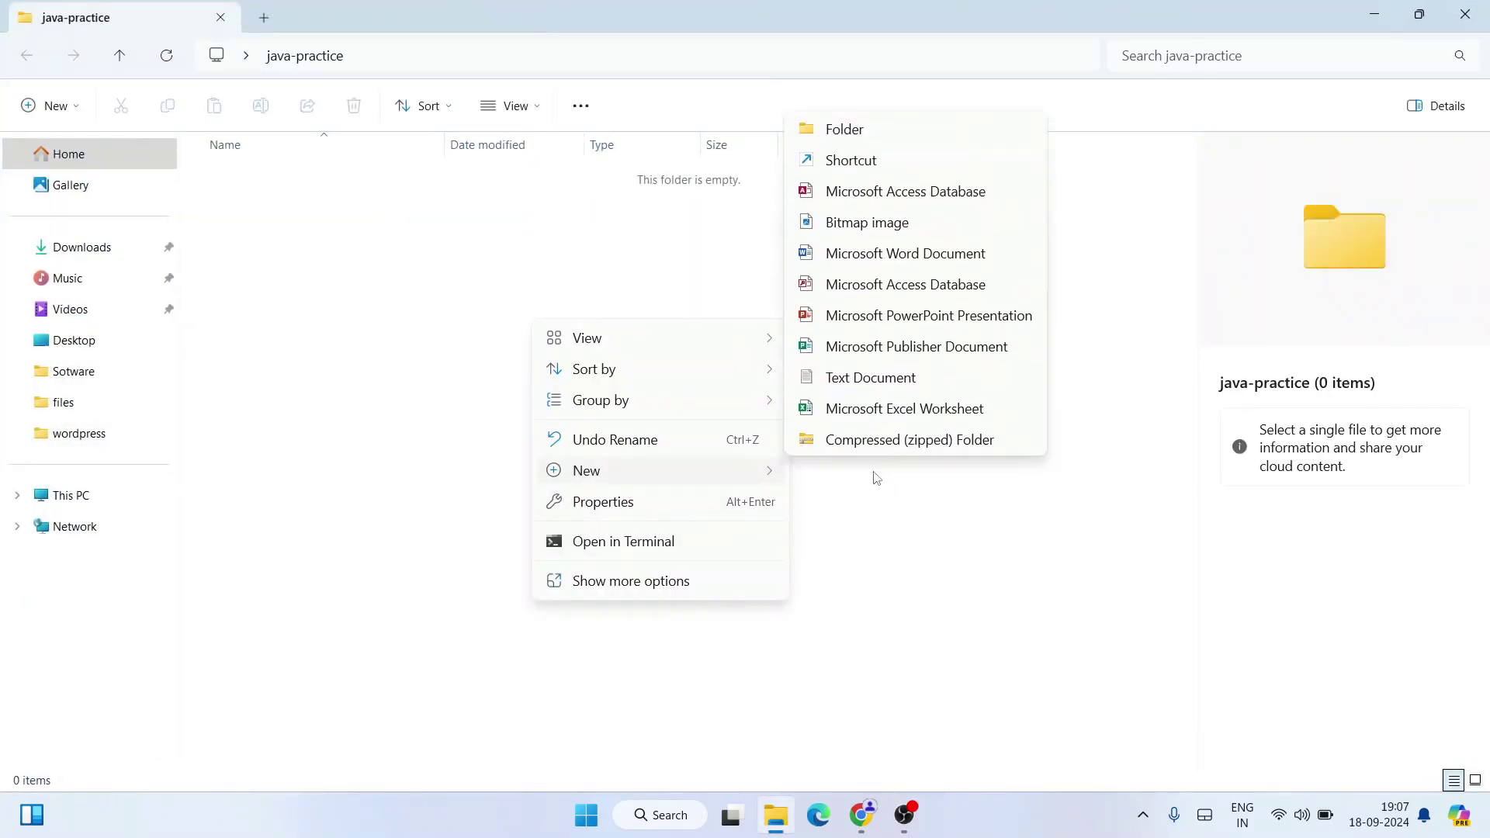
pyautogui.click(861, 386)
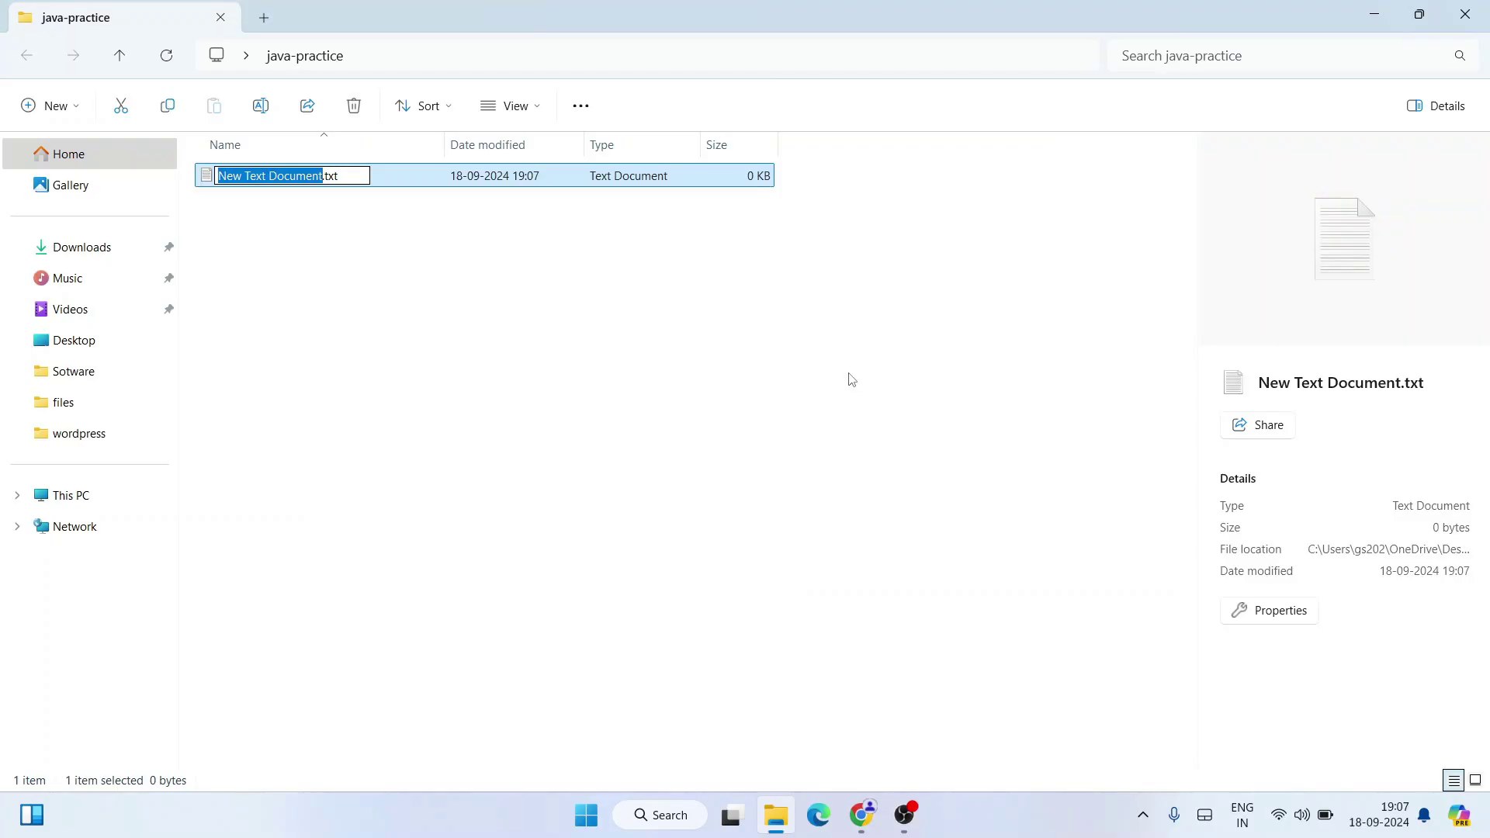
pyautogui.write('HelloWorld.java')
pyautogui.press('Delete')
pyautogui.press('Delete')
pyautogui.press('Delete')
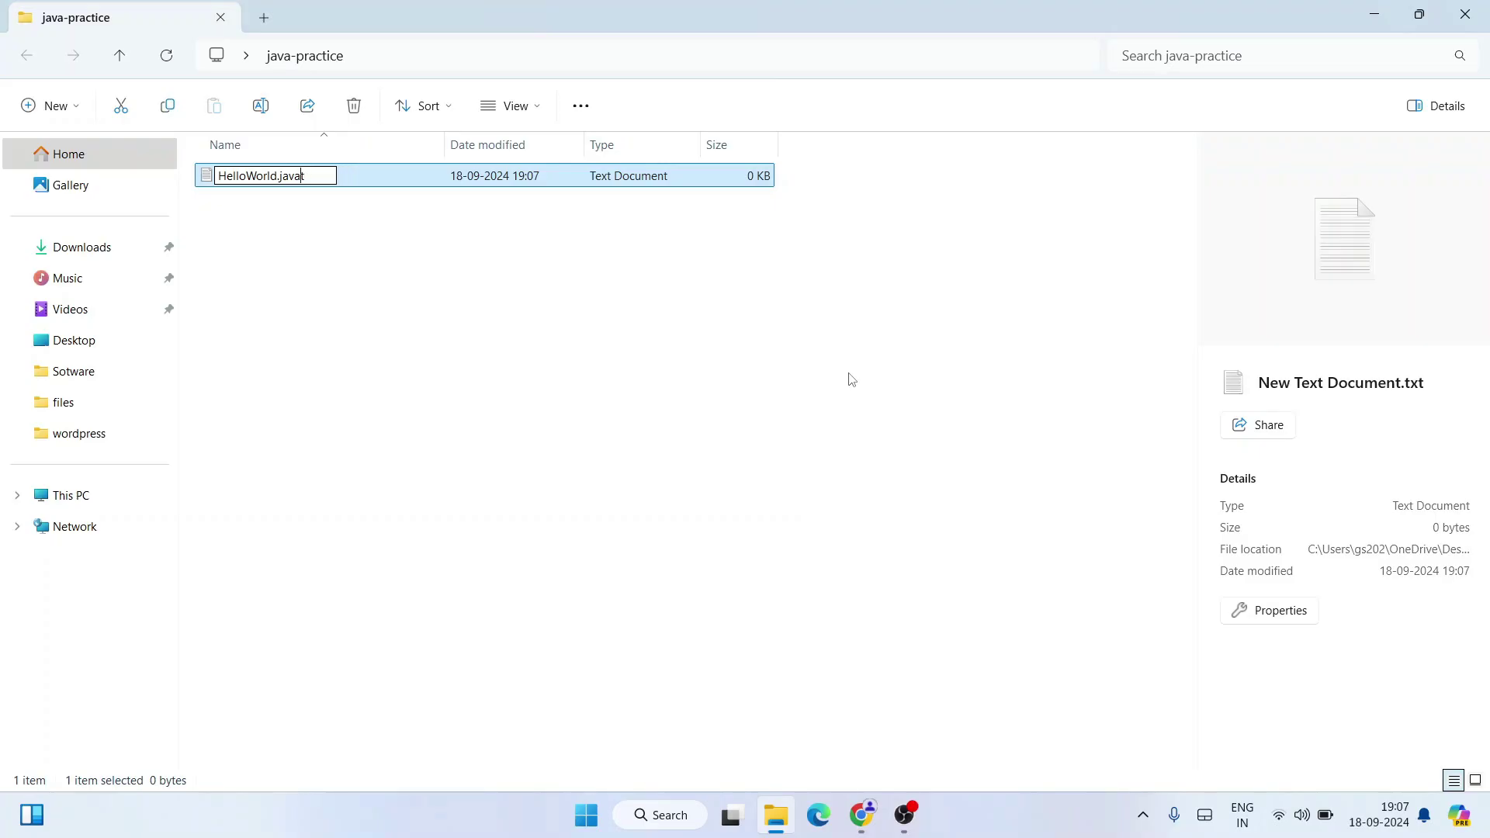
pyautogui.press('Return')
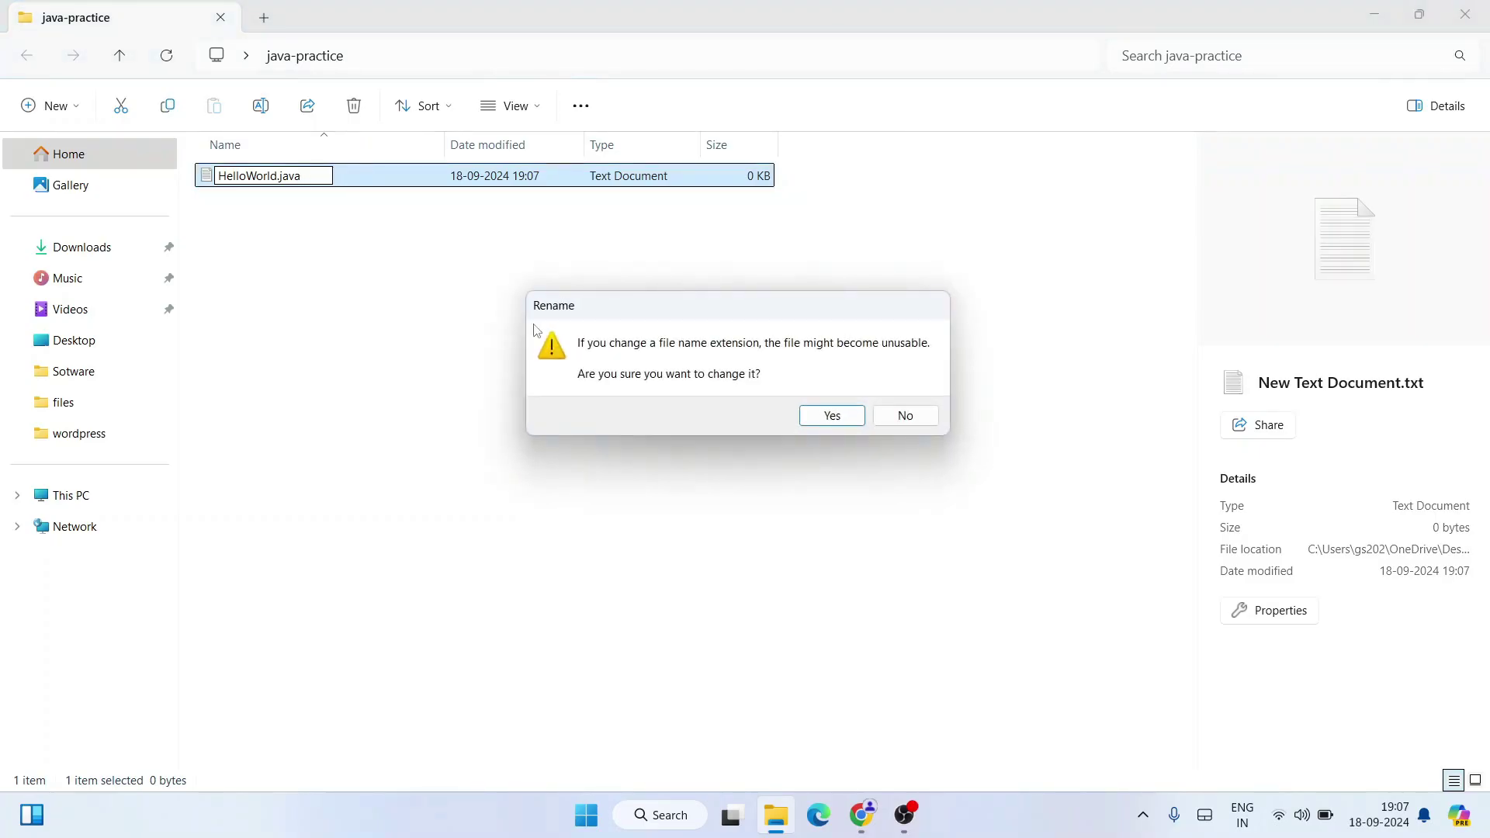
pyautogui.click(817, 422)
# Step: Turn on File name extensions in the view options and select HelloWorld.java
pyautogui.click(288, 174)
pyautogui.click(324, 257)
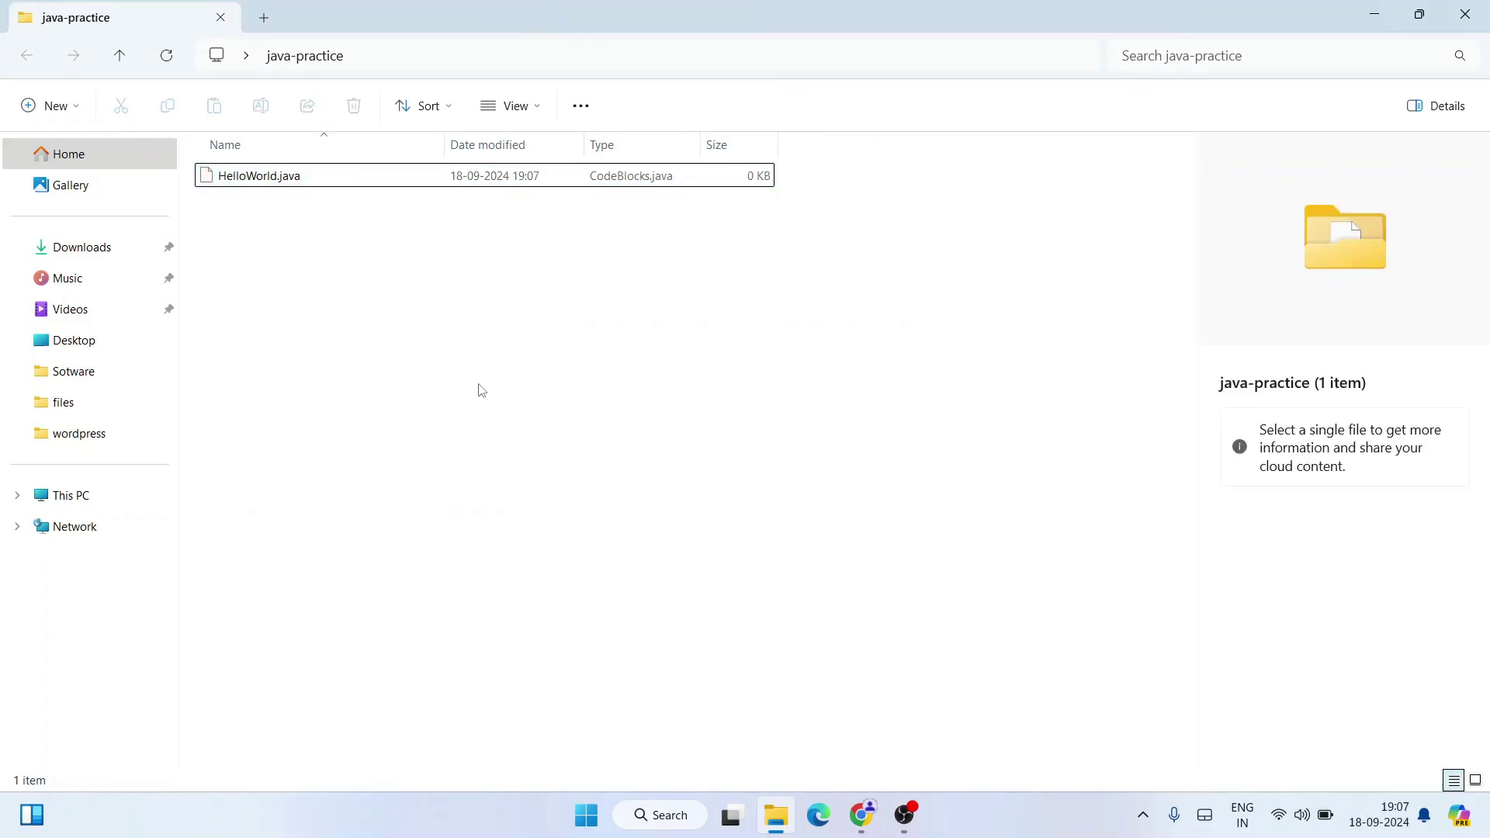
pyautogui.click(311, 181)
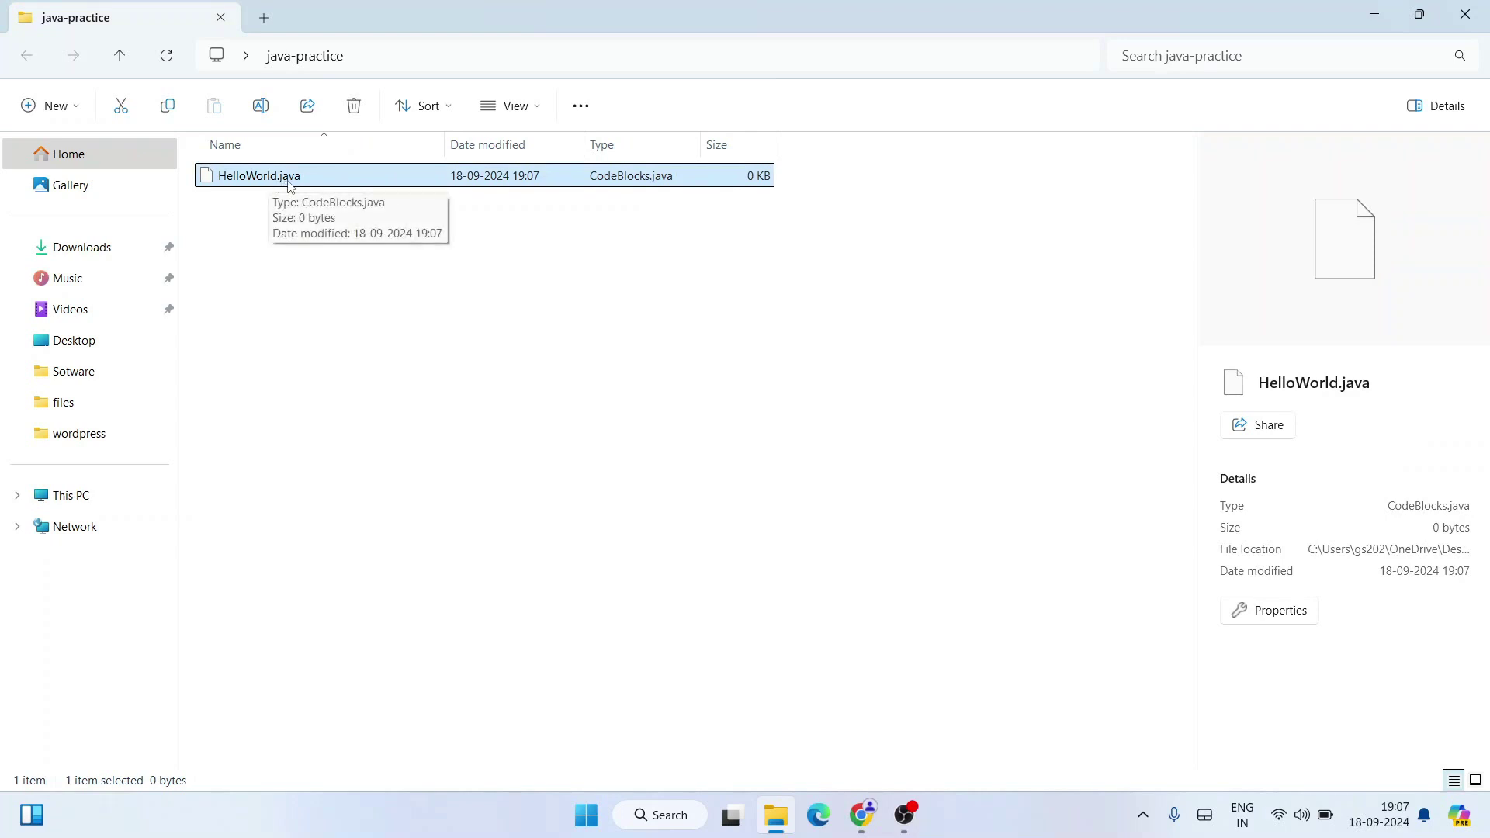
pyautogui.click(522, 107)
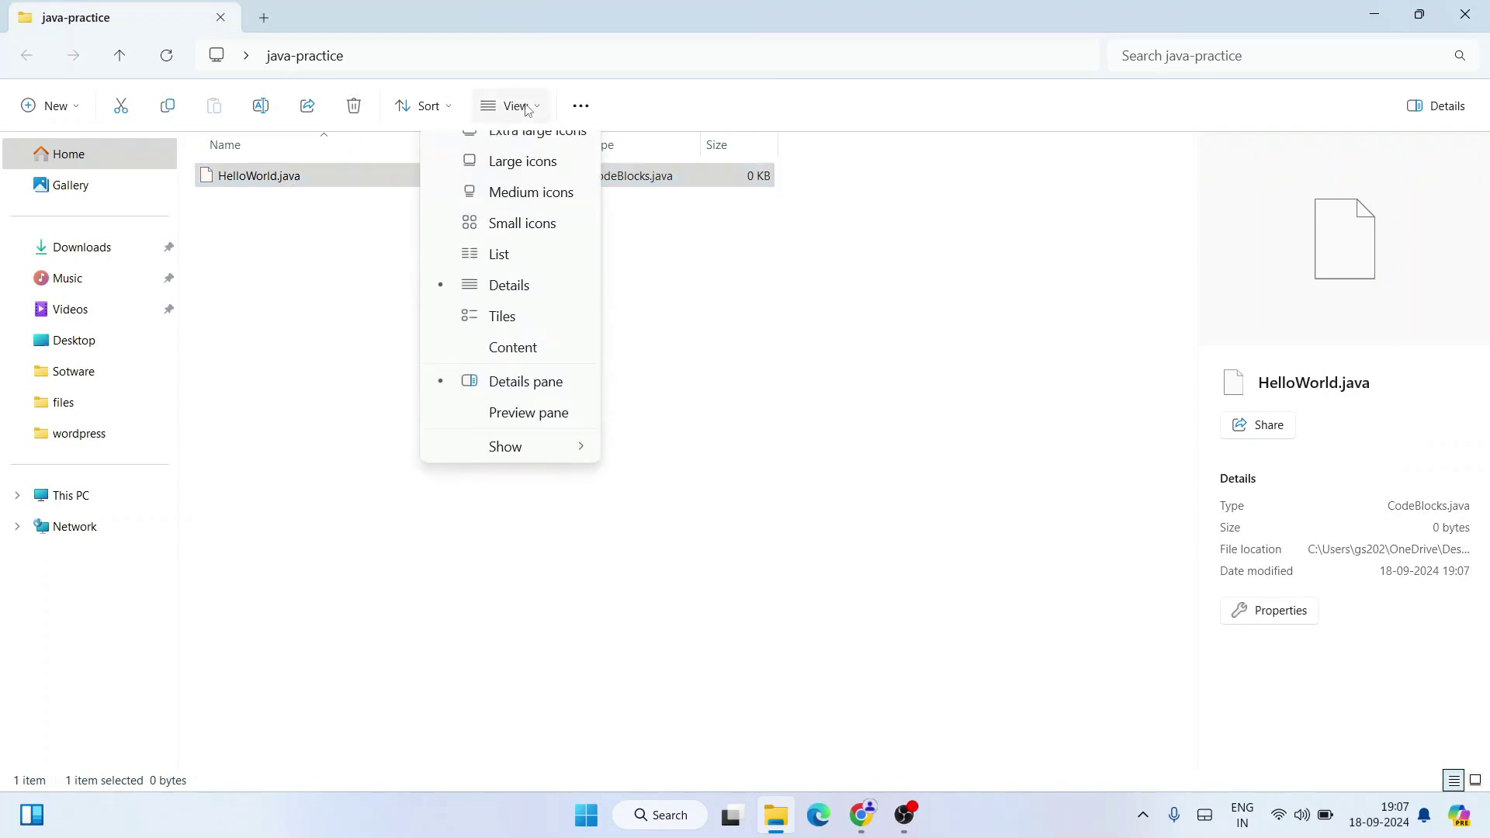
pyautogui.moveTo(537, 473)
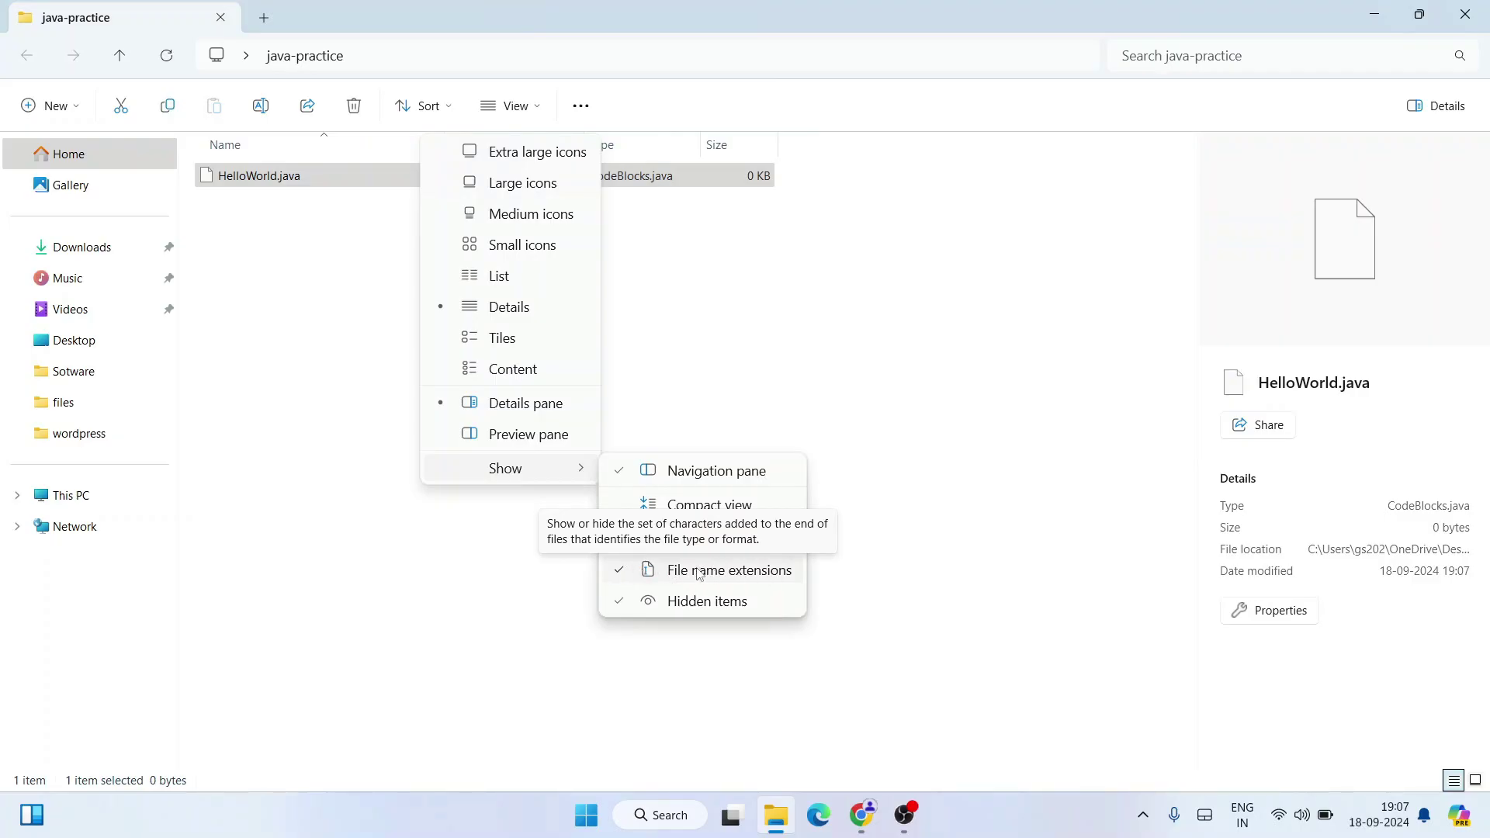
pyautogui.click(349, 281)
pyautogui.click(329, 177)
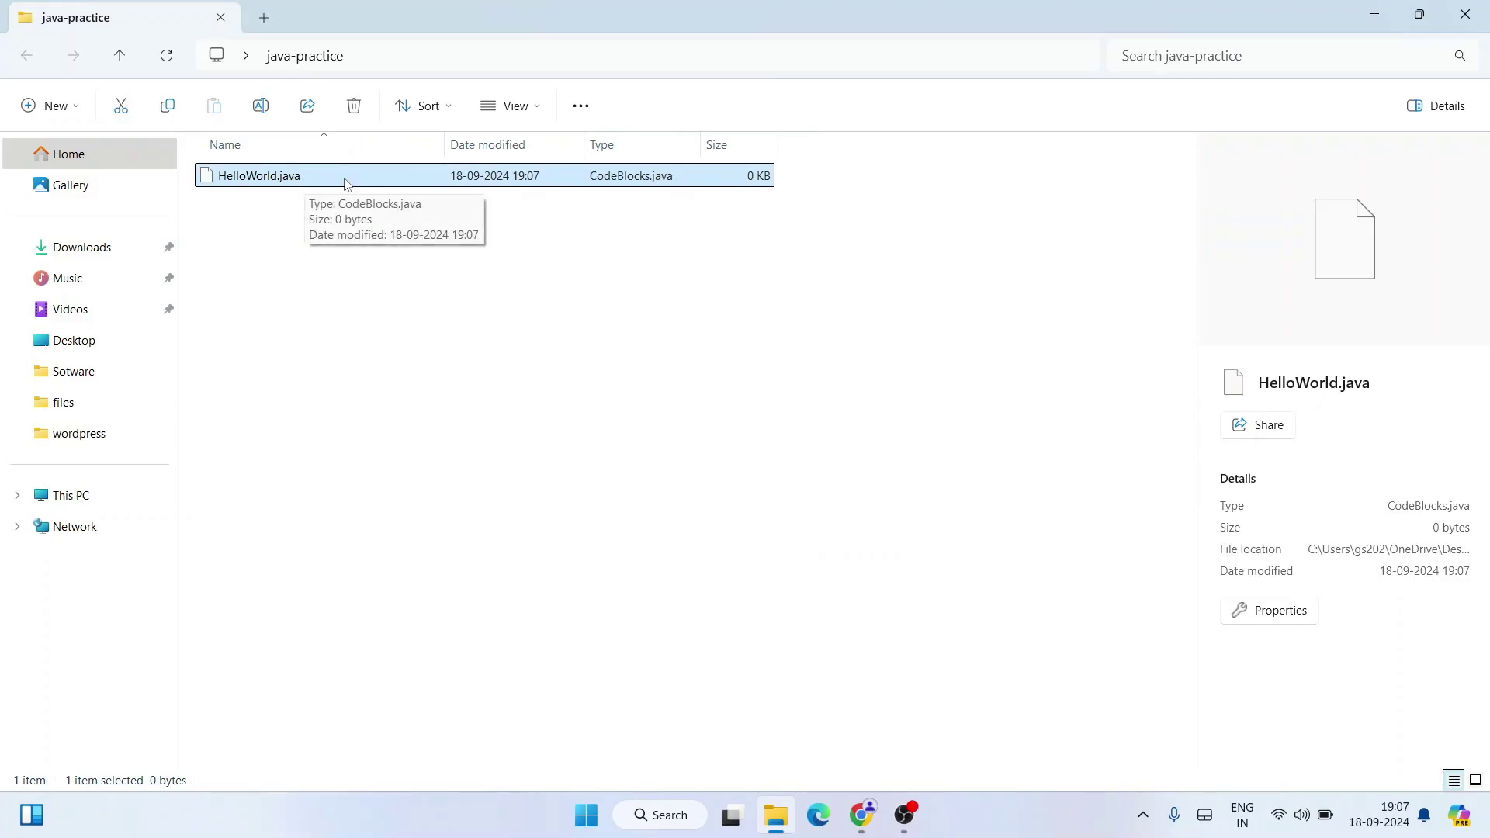
pyautogui.rightClick(355, 177)
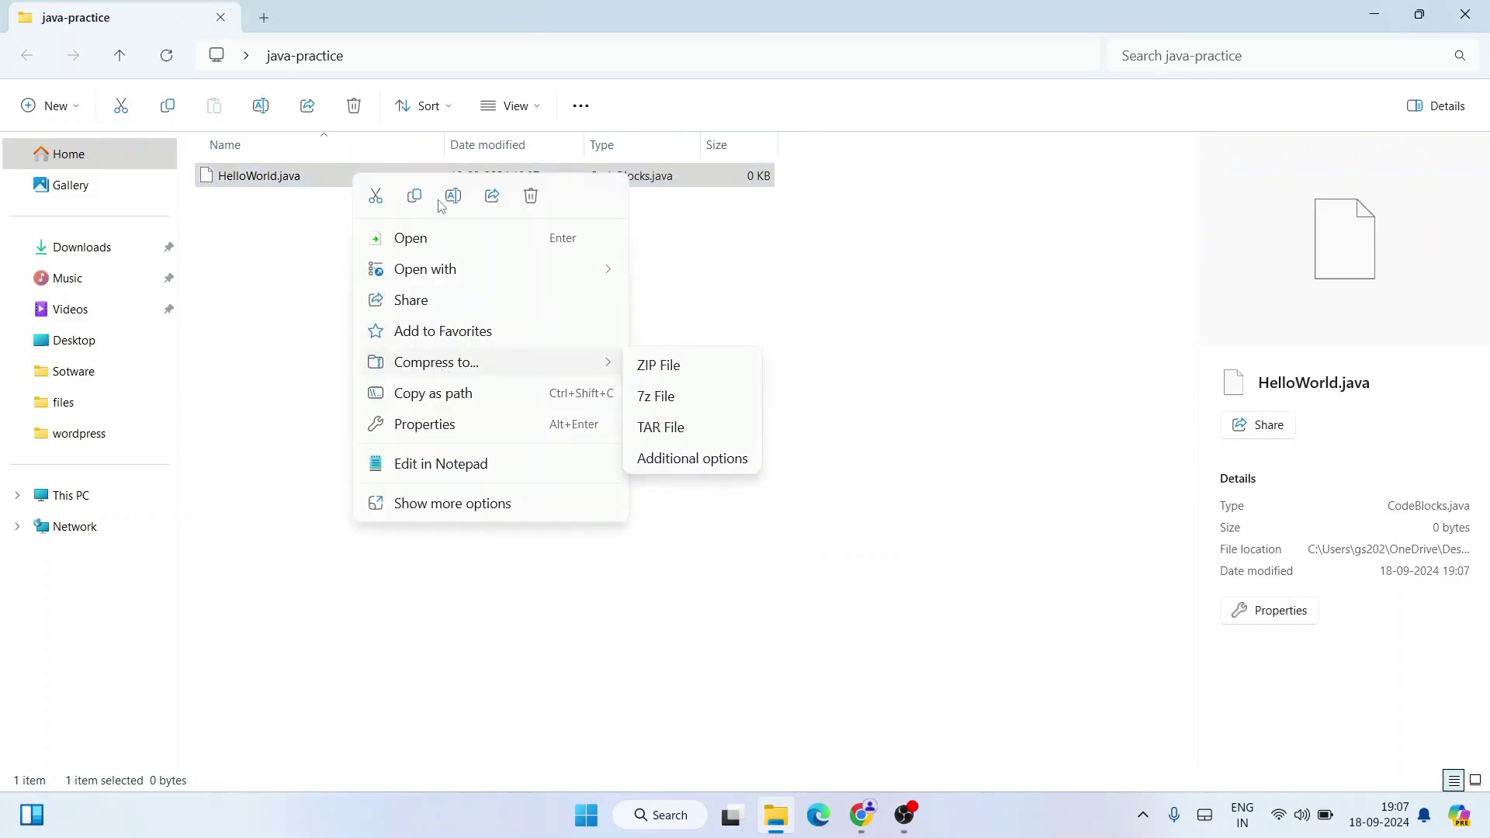
# Step: Open HelloWorld.java in Notepad and type the HelloWorld class with its main(String args[]) method
pyautogui.moveTo(515, 279)
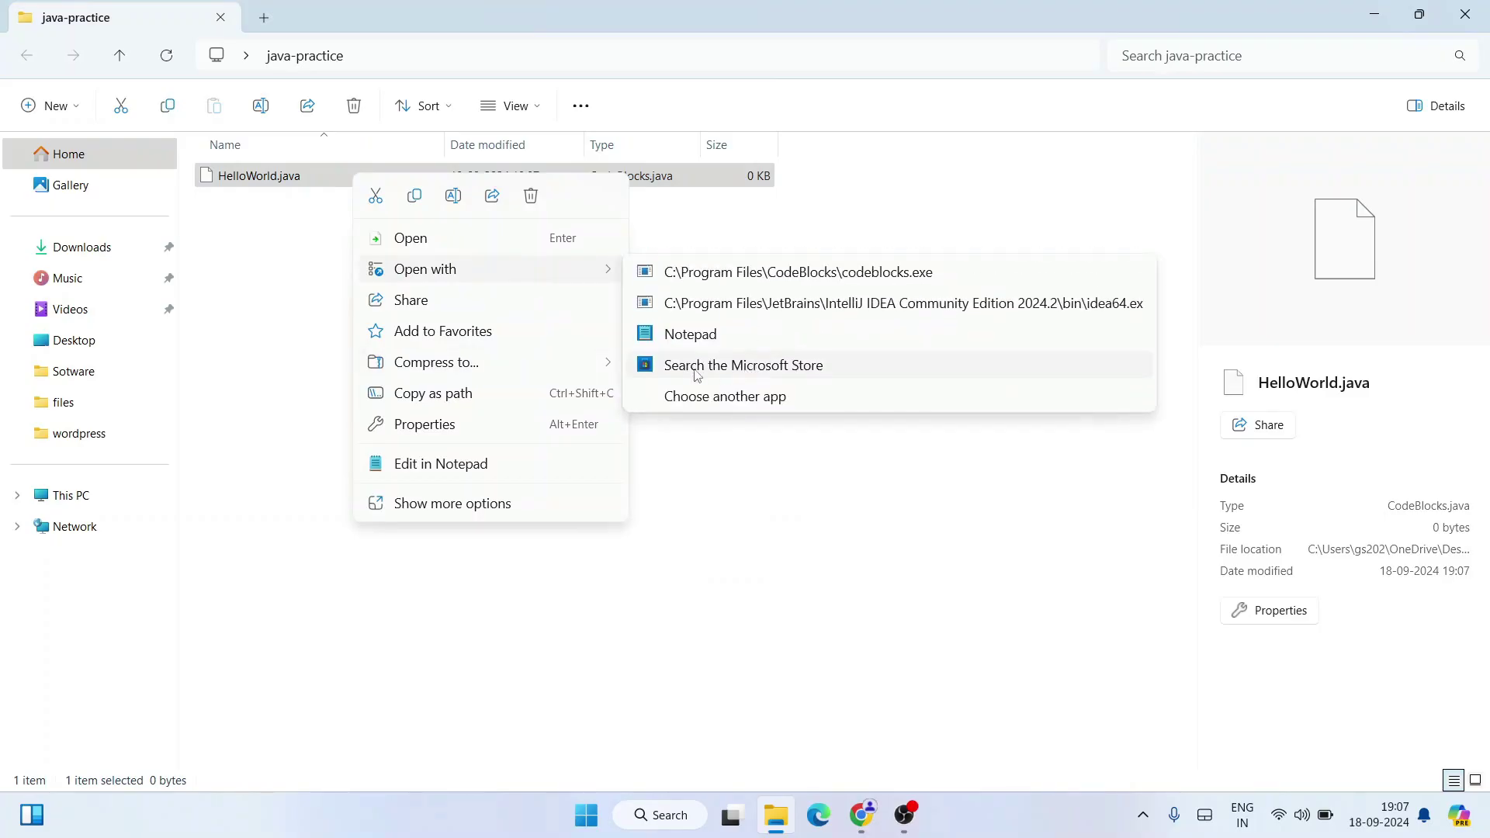
pyautogui.click(686, 335)
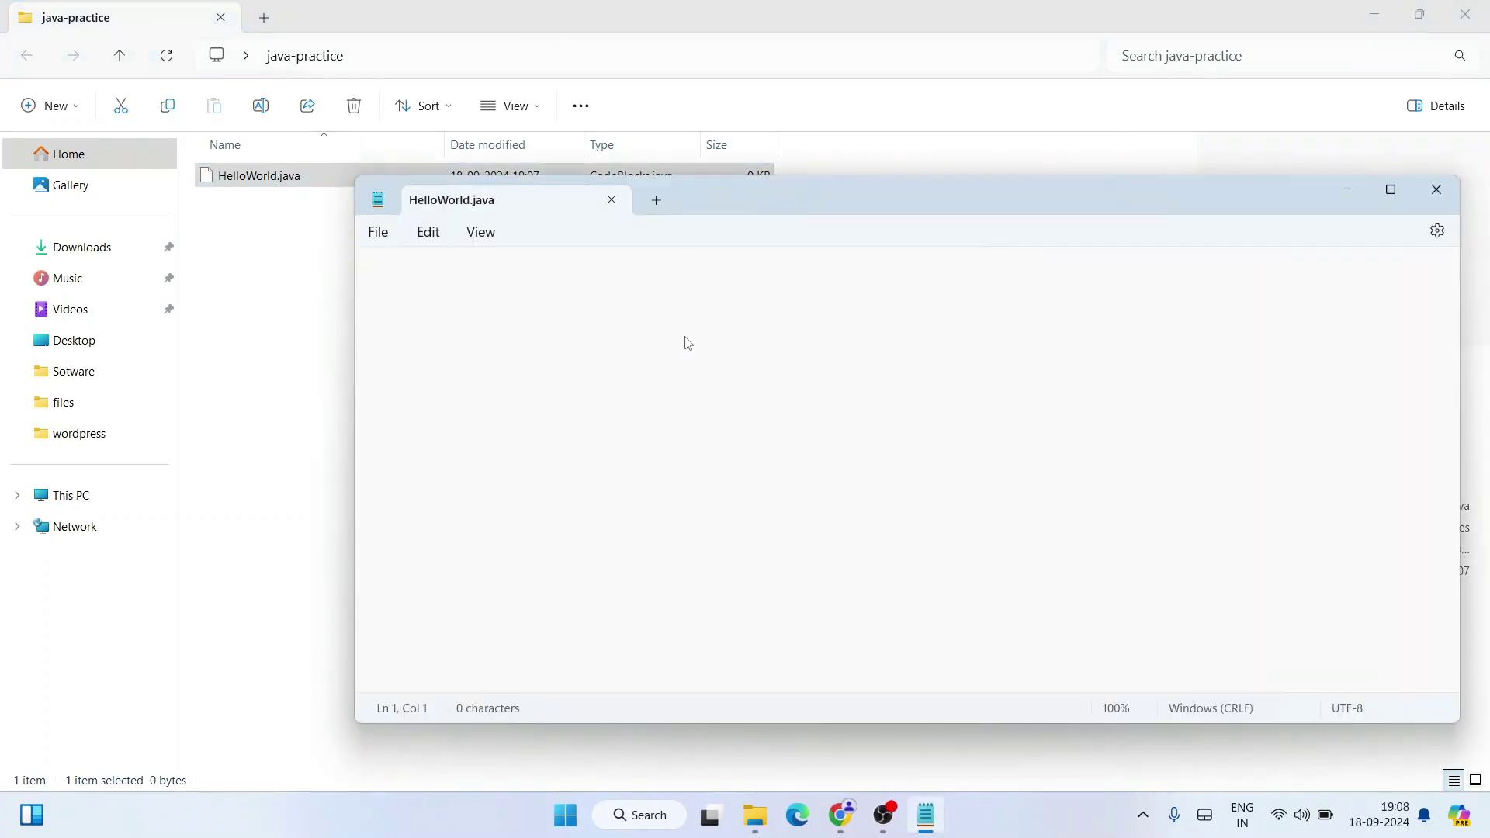
pyautogui.write('class HelloWorld{')
pyautogui.press('Return')
pyautogui.press('Return')
pyautogui.press('Return')
pyautogui.press('Return')
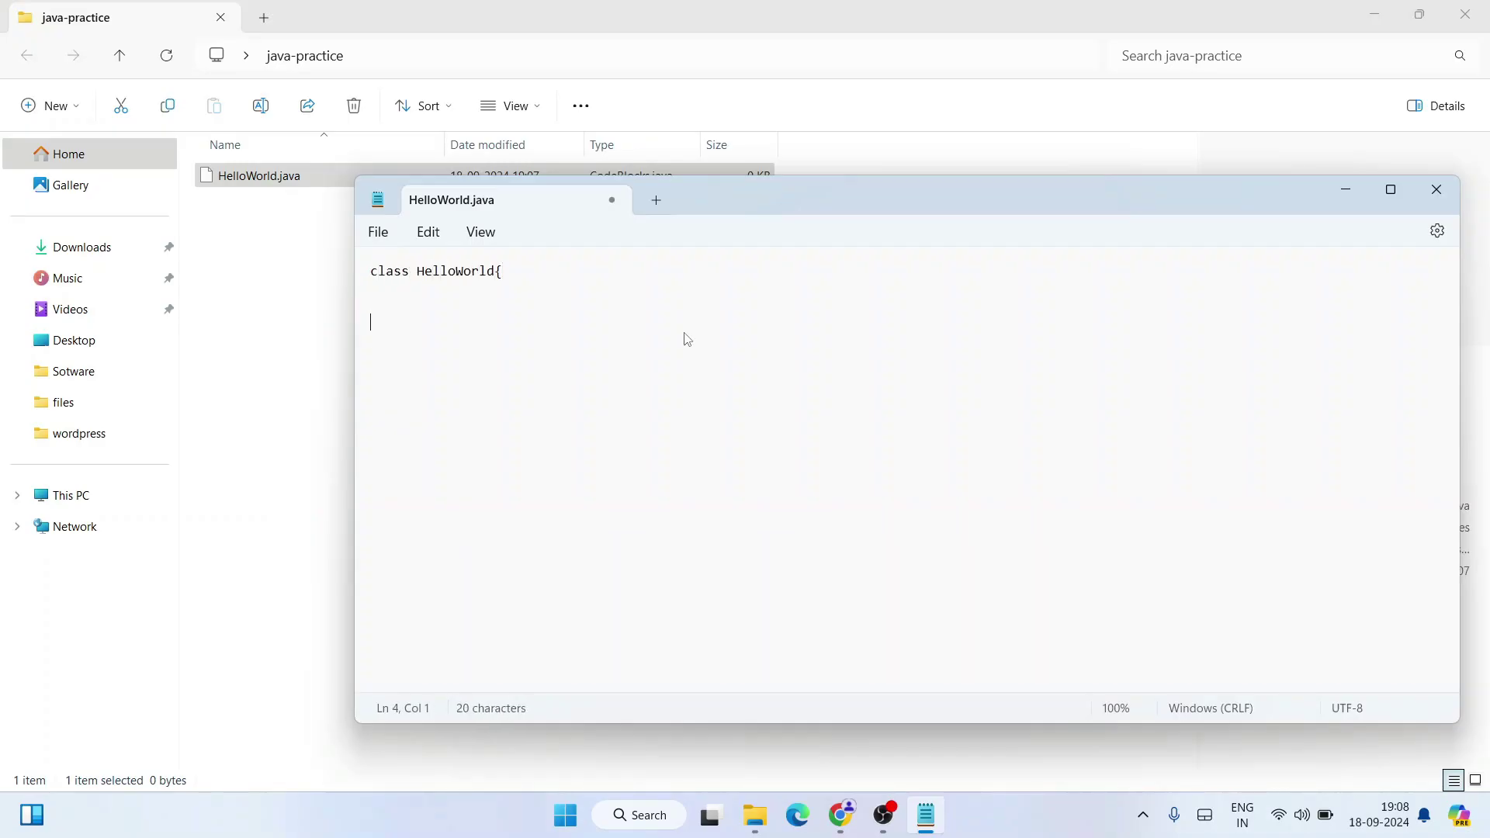
pyautogui.write('}')
pyautogui.write('atic void main')
pyautogui.write('(String')
pyautogui.press('BackSpace')
pyautogui.press('BackSpace')
pyautogui.press('BackSpace')
pyautogui.press('BackSpace')
pyautogui.press('BackSpace')
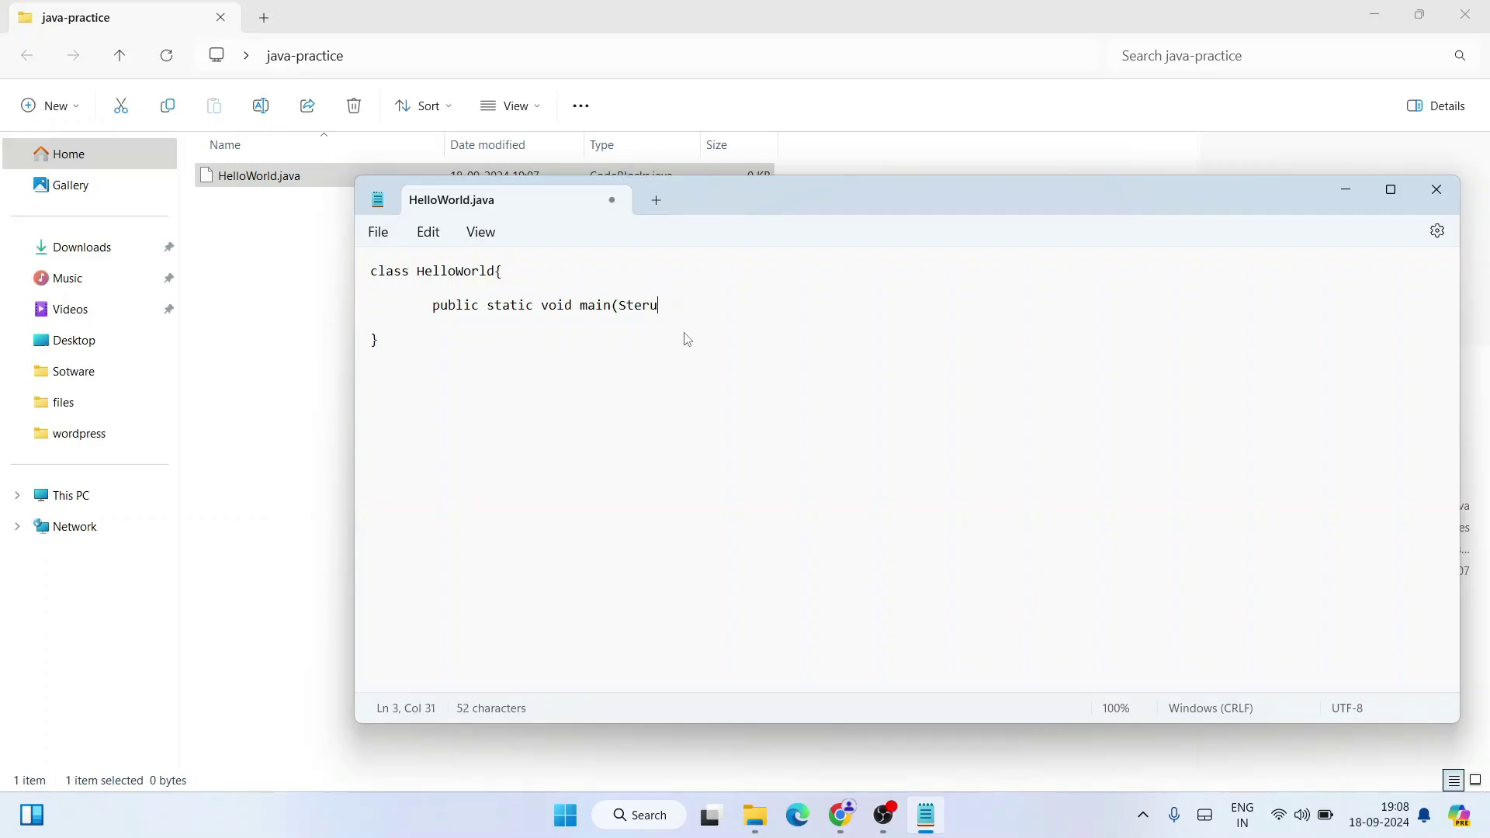
pyautogui.write('ring args[])')
# Step: Add System.out.println("Hello World!!") inside main and save the file
pyautogui.press('Return')
pyautogui.press('Tab')
pyautogui.press('BackSpace')
pyautogui.press('BackSpace')
pyautogui.write('System.out')
pyautogui.write('.println("Hello World!!");')
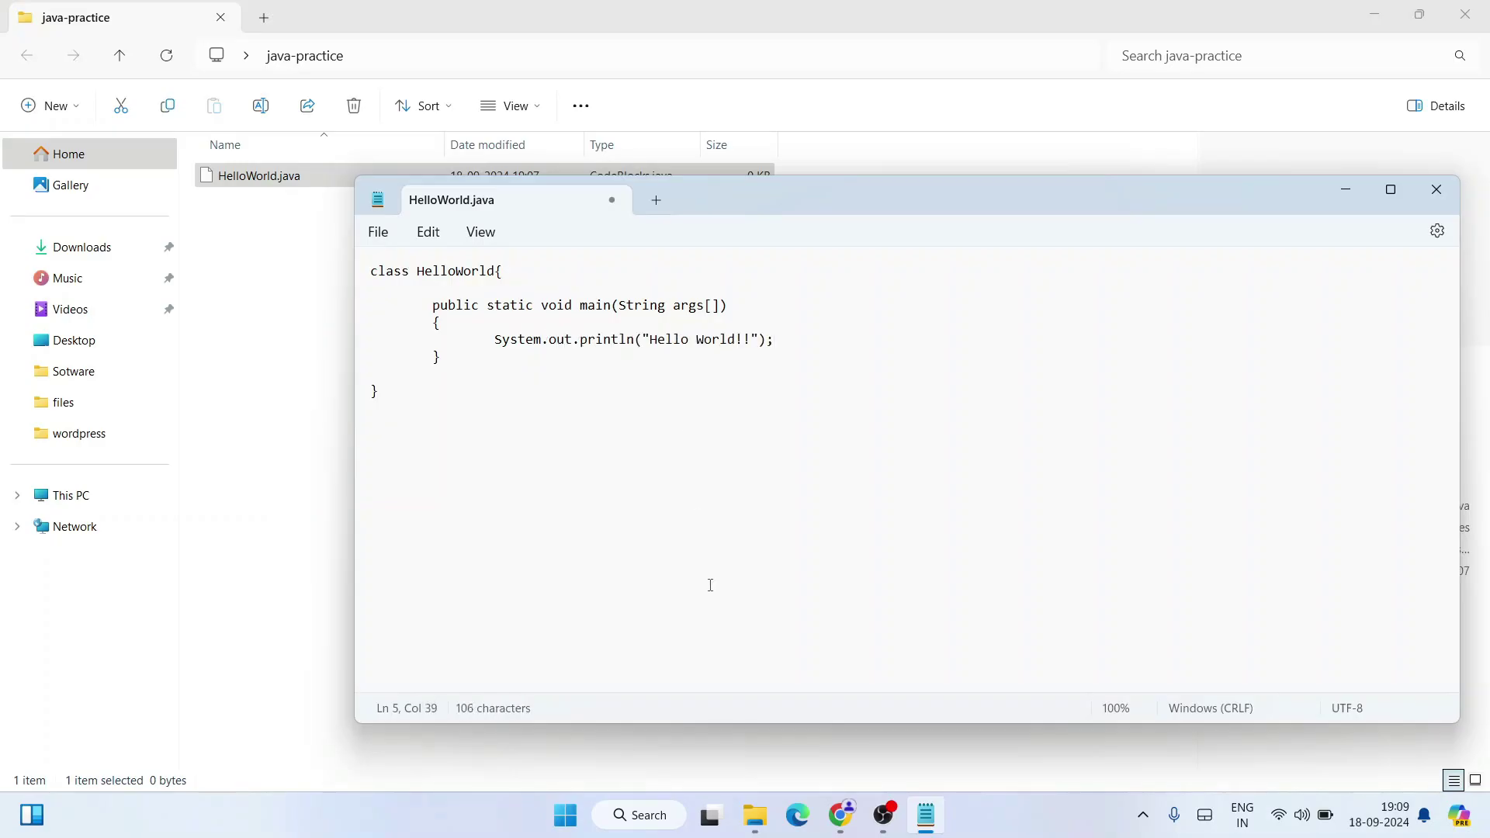
pyautogui.hotkey('ctrl', 'a')
pyautogui.click(373, 371)
pyautogui.click(377, 232)
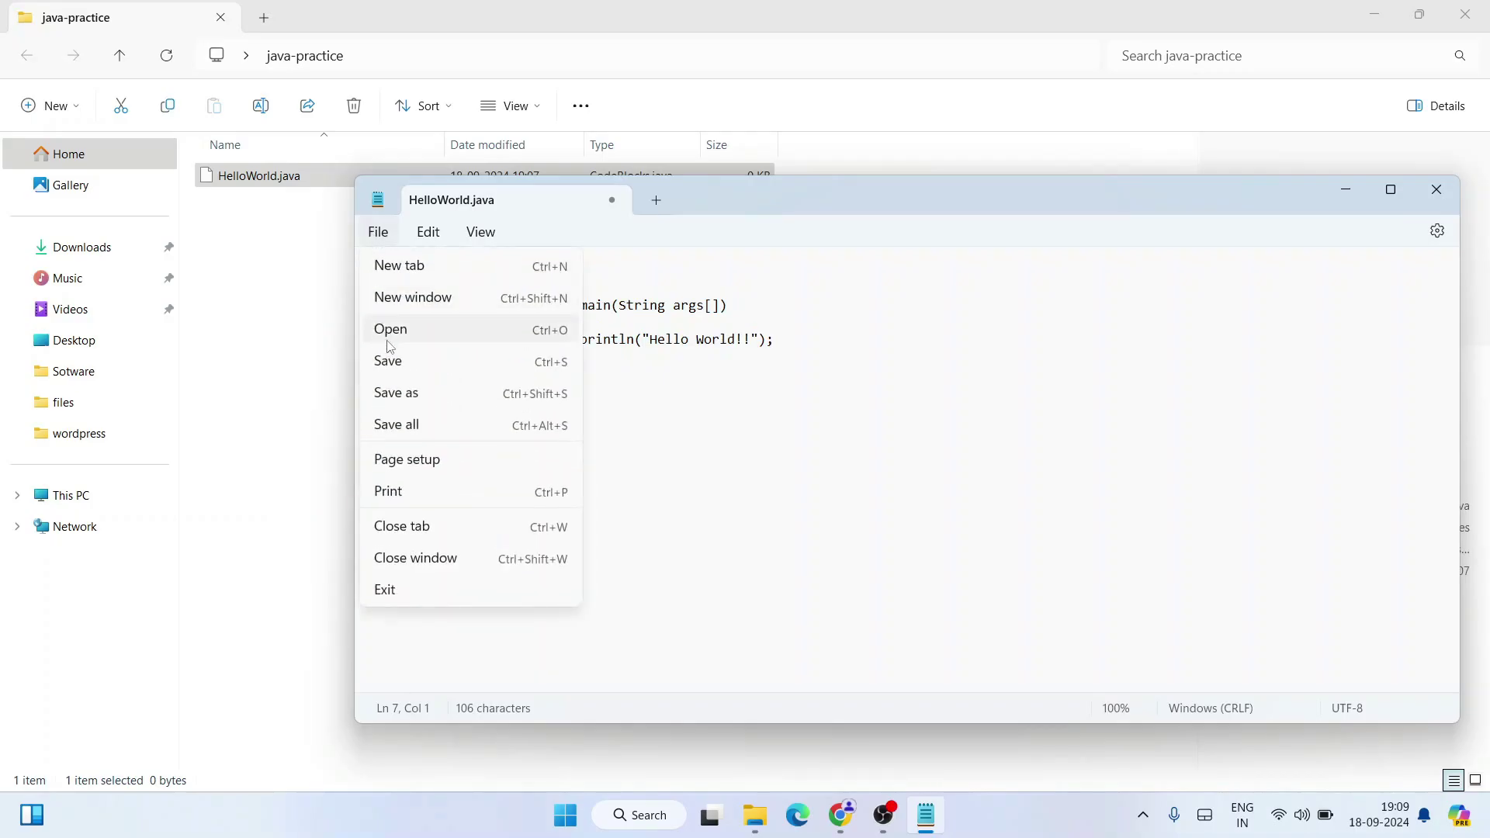
pyautogui.click(389, 361)
pyautogui.hotkey('alt', 'Tab')
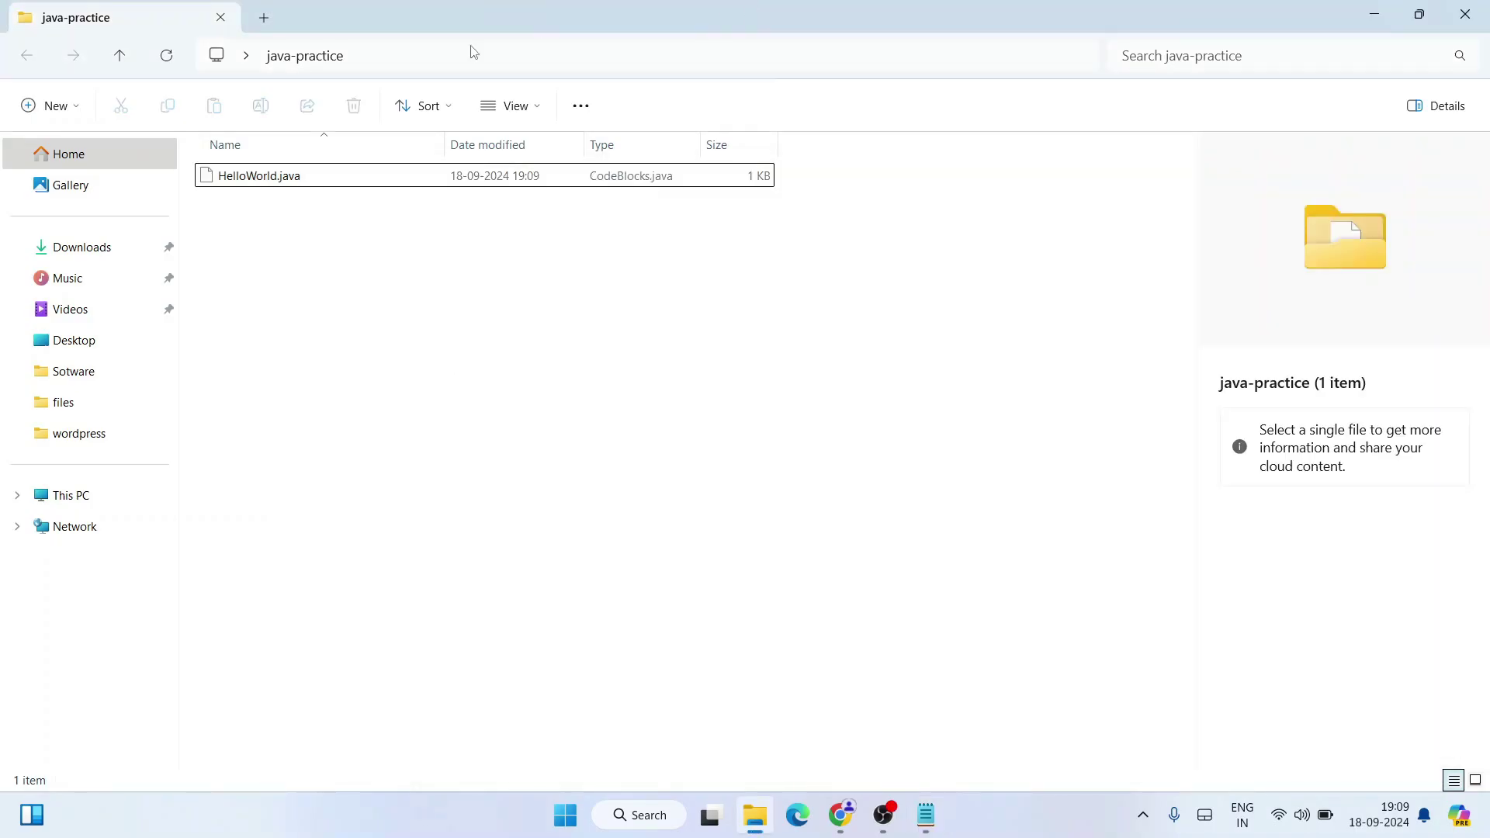
# Step: Open Command Prompt in the java-practice folder via cmd in the address bar
pyautogui.click(525, 57)
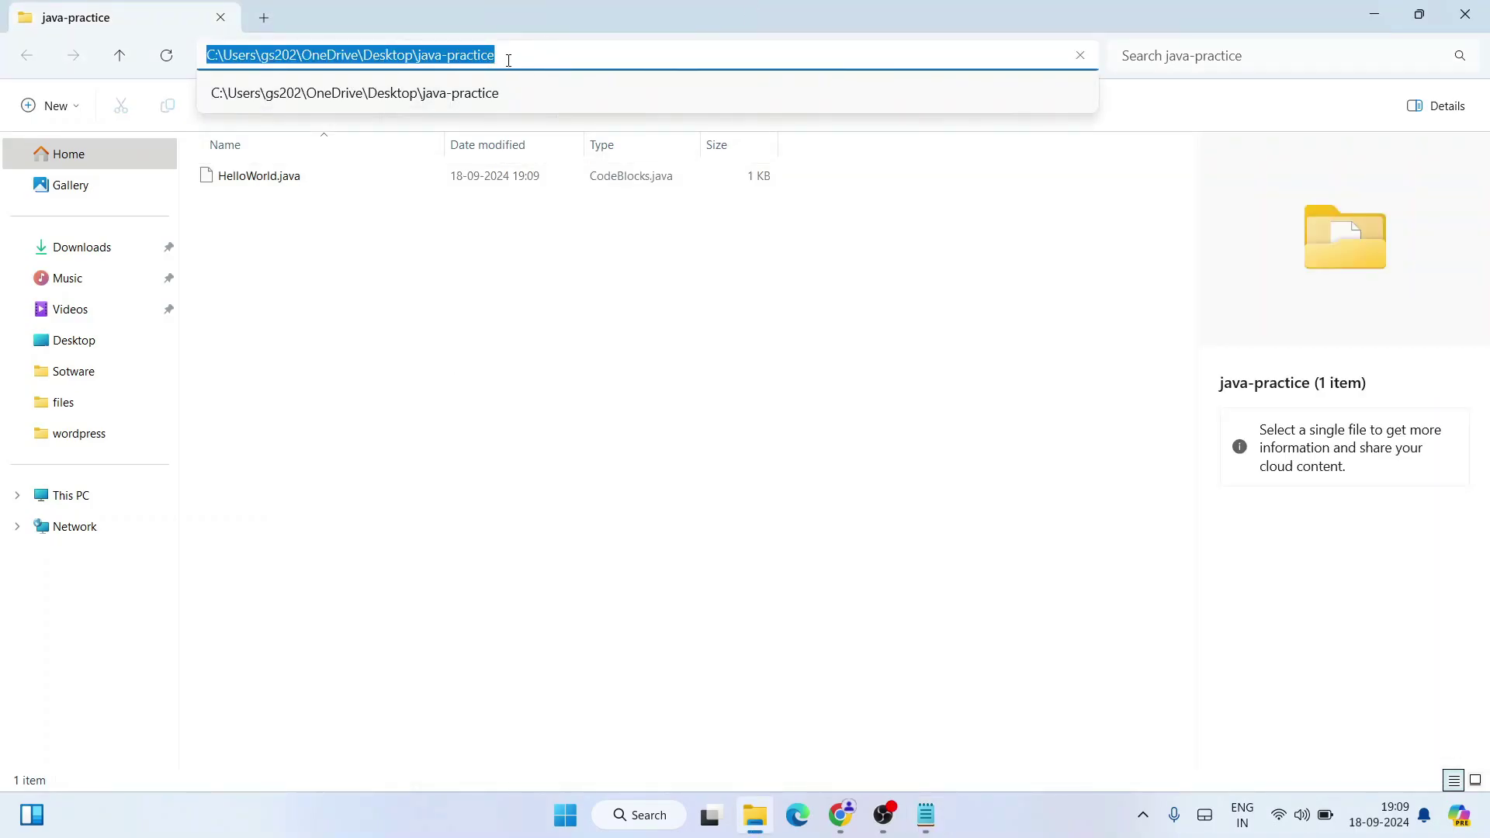
pyautogui.write('cmd')
pyautogui.press('Return')
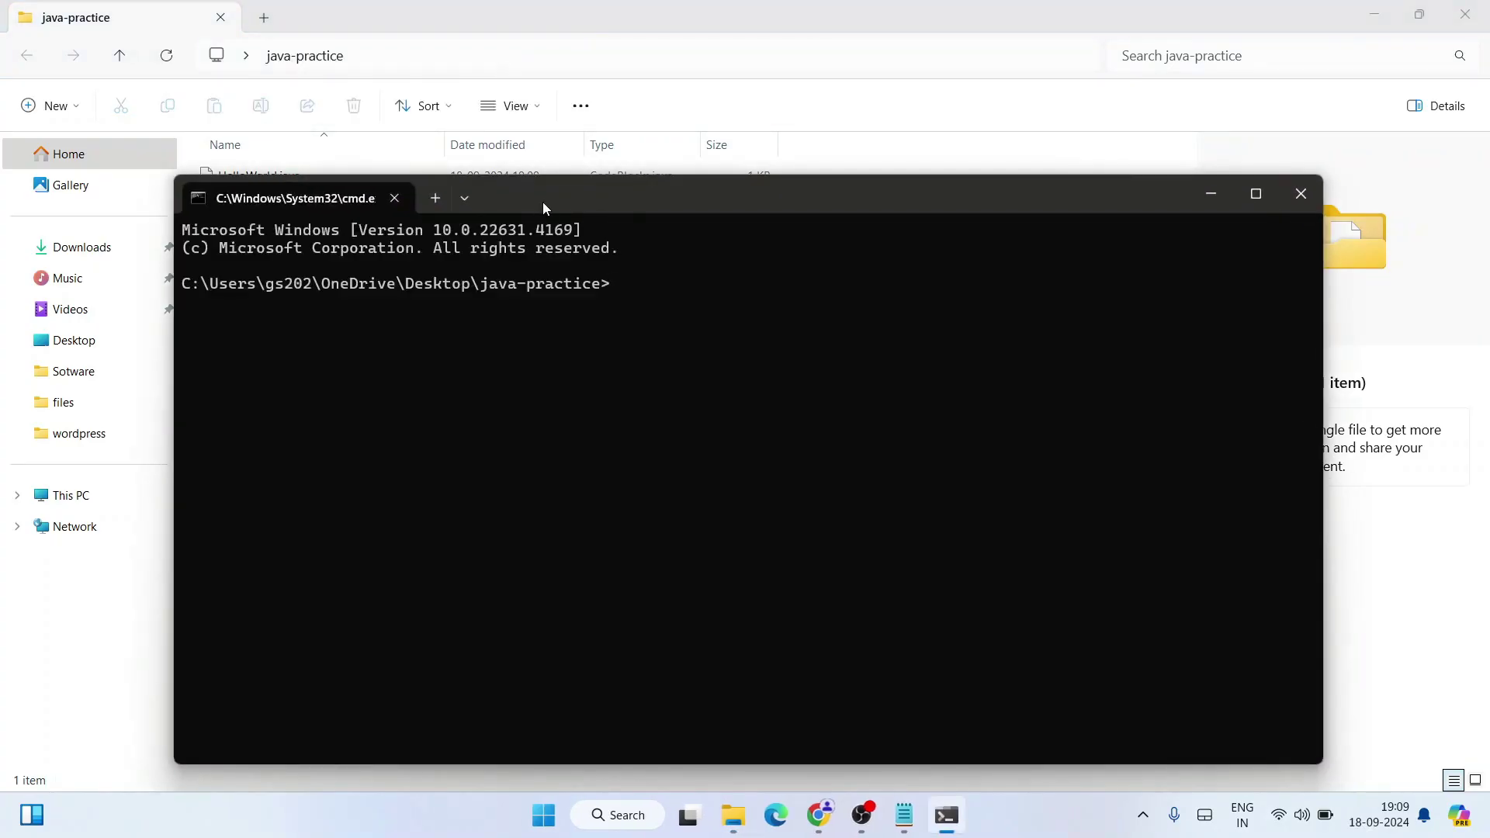
pyautogui.moveTo(543, 204); pyautogui.dragTo(651, 264)
pyautogui.moveTo(528, 347); pyautogui.dragTo(766, 363)
pyautogui.click(630, 355)
pyautogui.moveTo(575, 348); pyautogui.dragTo(795, 366)
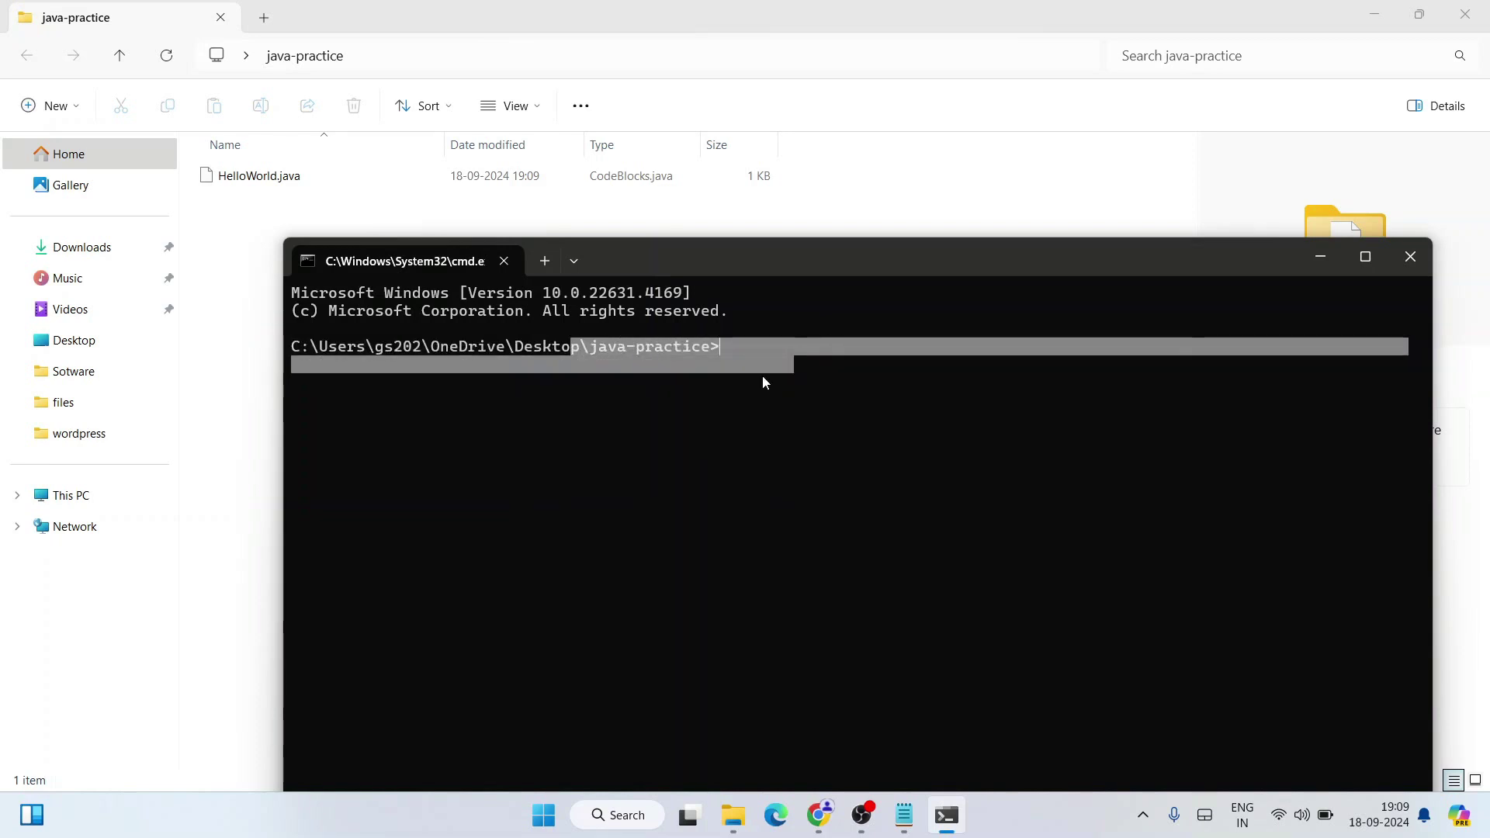
pyautogui.click(663, 435)
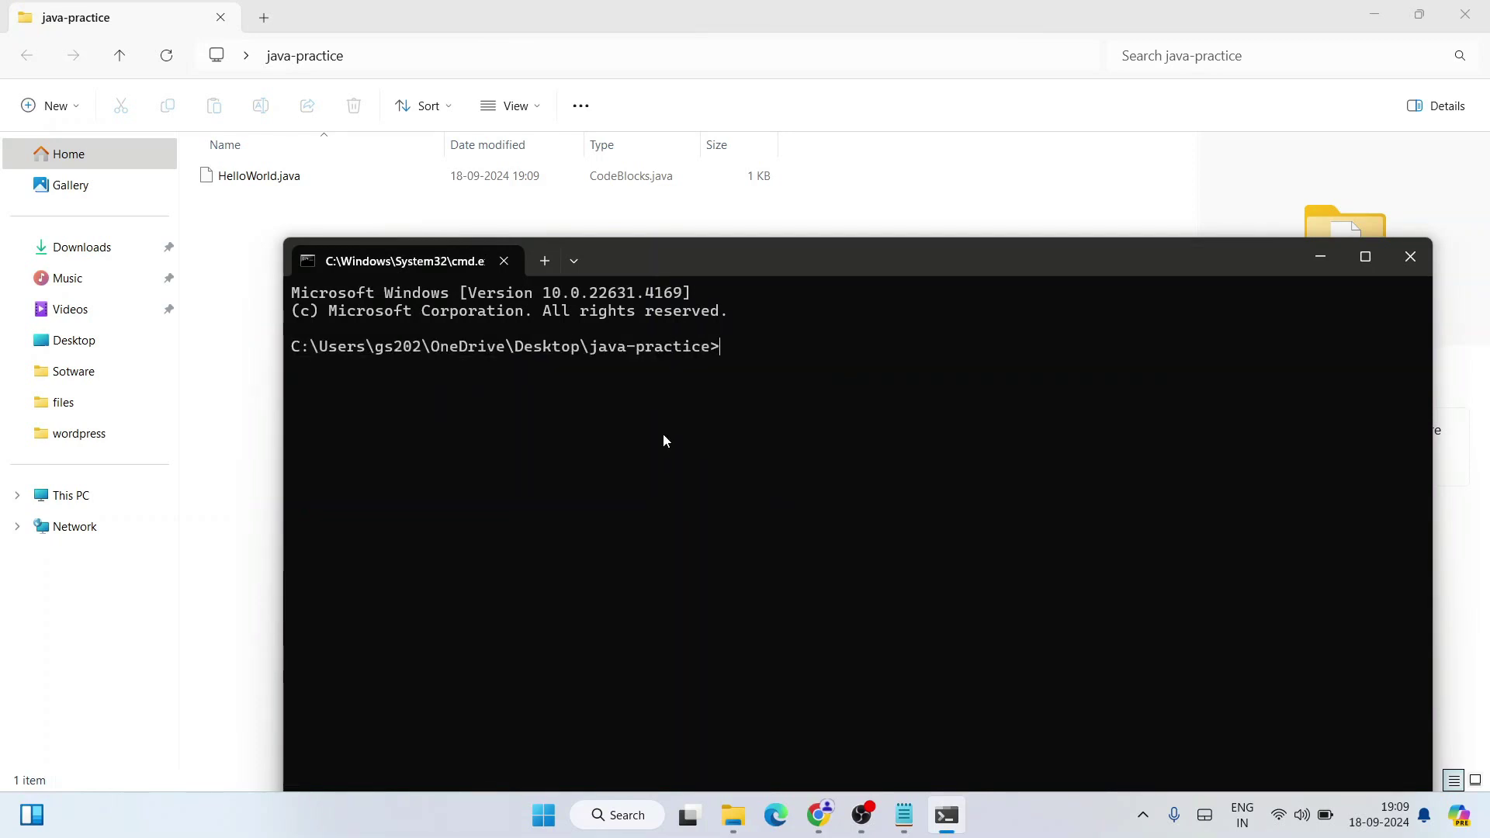
# Step: Compile with javac HelloWorld.java, then run java HelloWorld to print Hello World!!
pyautogui.write('javac HelloWorld.java')
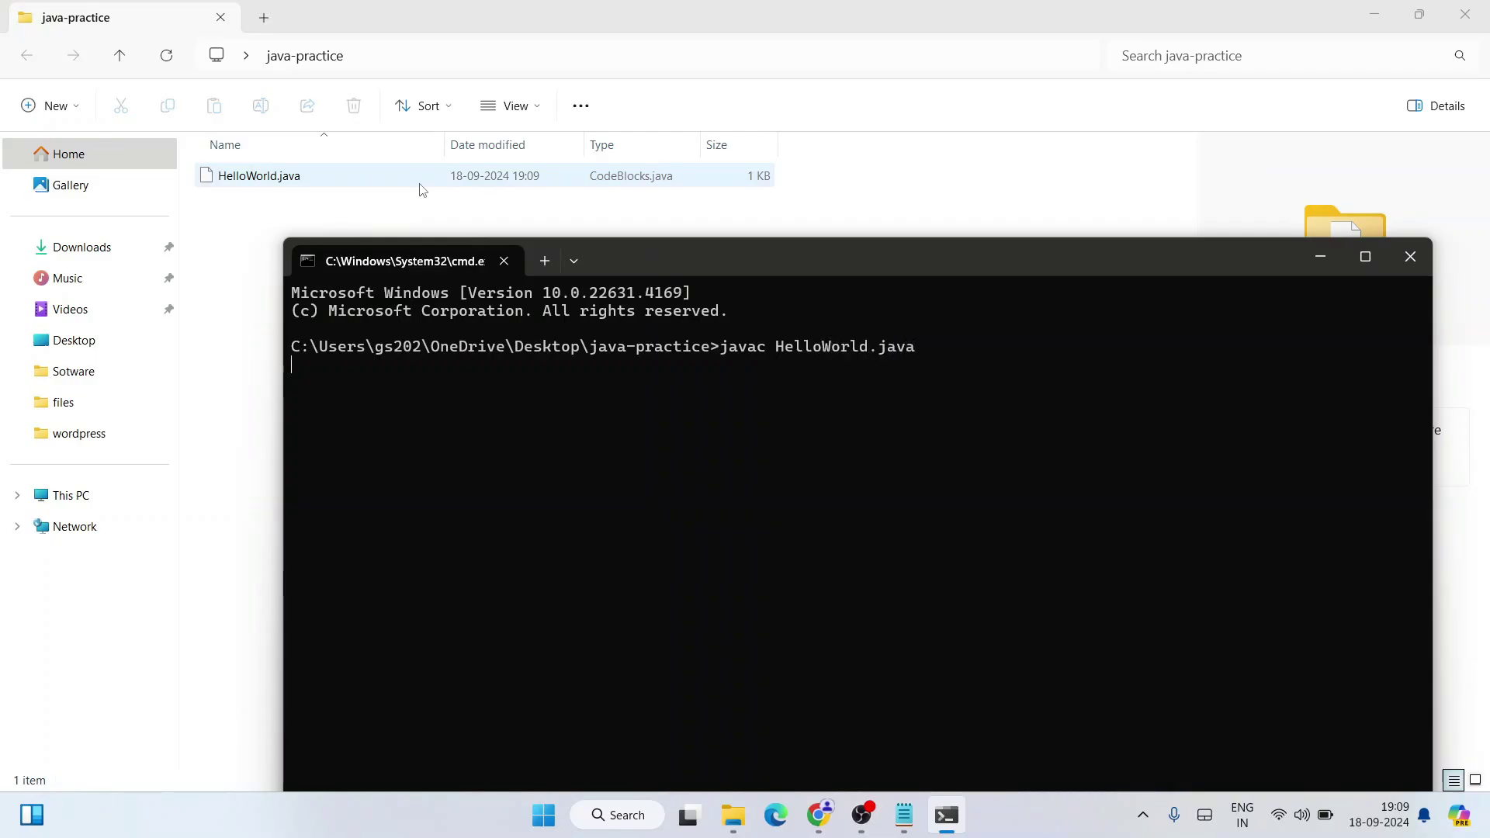
pyautogui.press('Return')
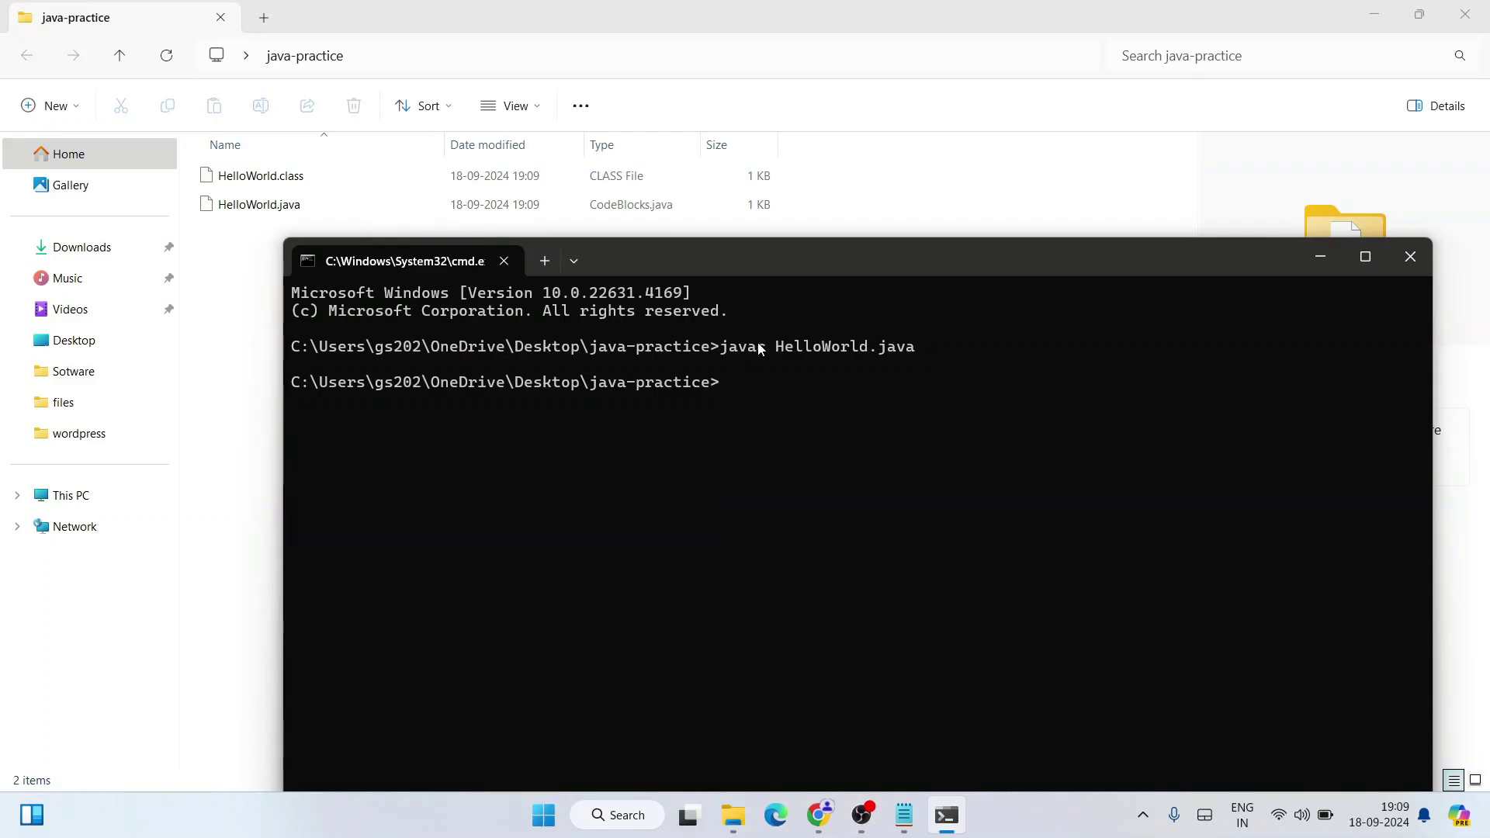
pyautogui.moveTo(709, 346); pyautogui.dragTo(894, 350)
pyautogui.click(803, 351)
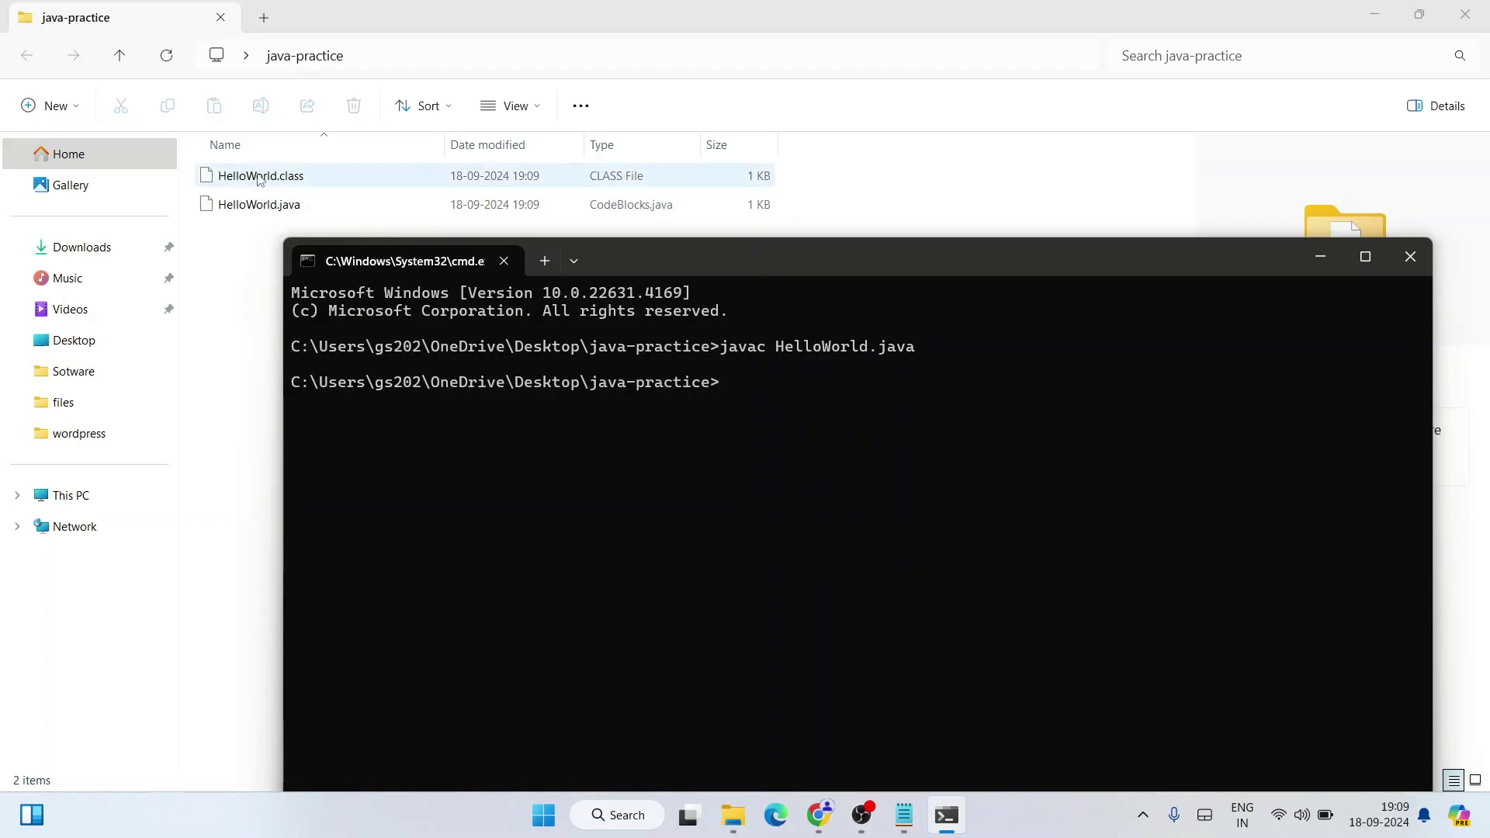
pyautogui.write('java')
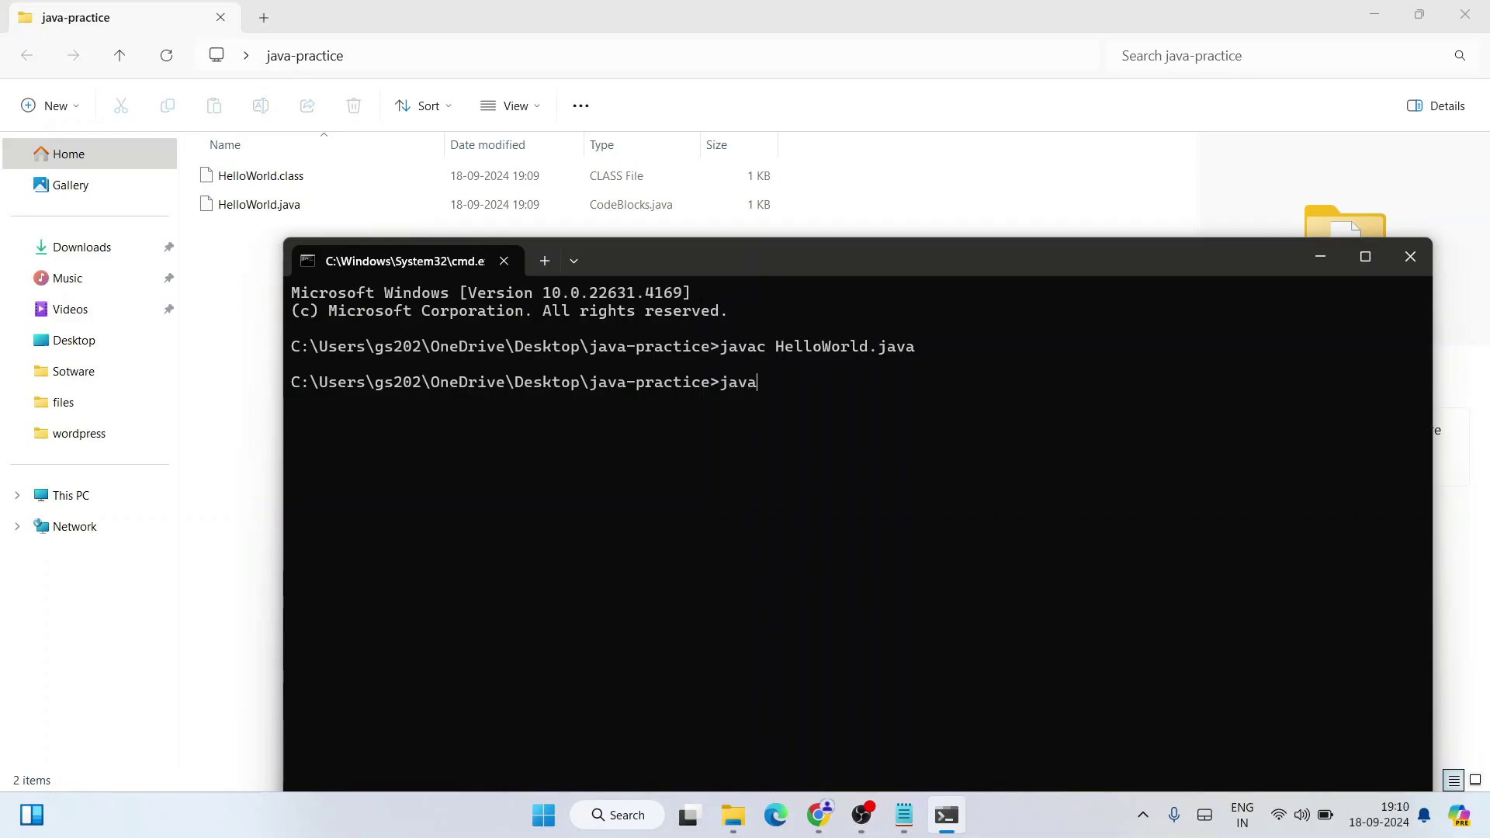
pyautogui.write(' HelloWorld')
pyautogui.press('Return')
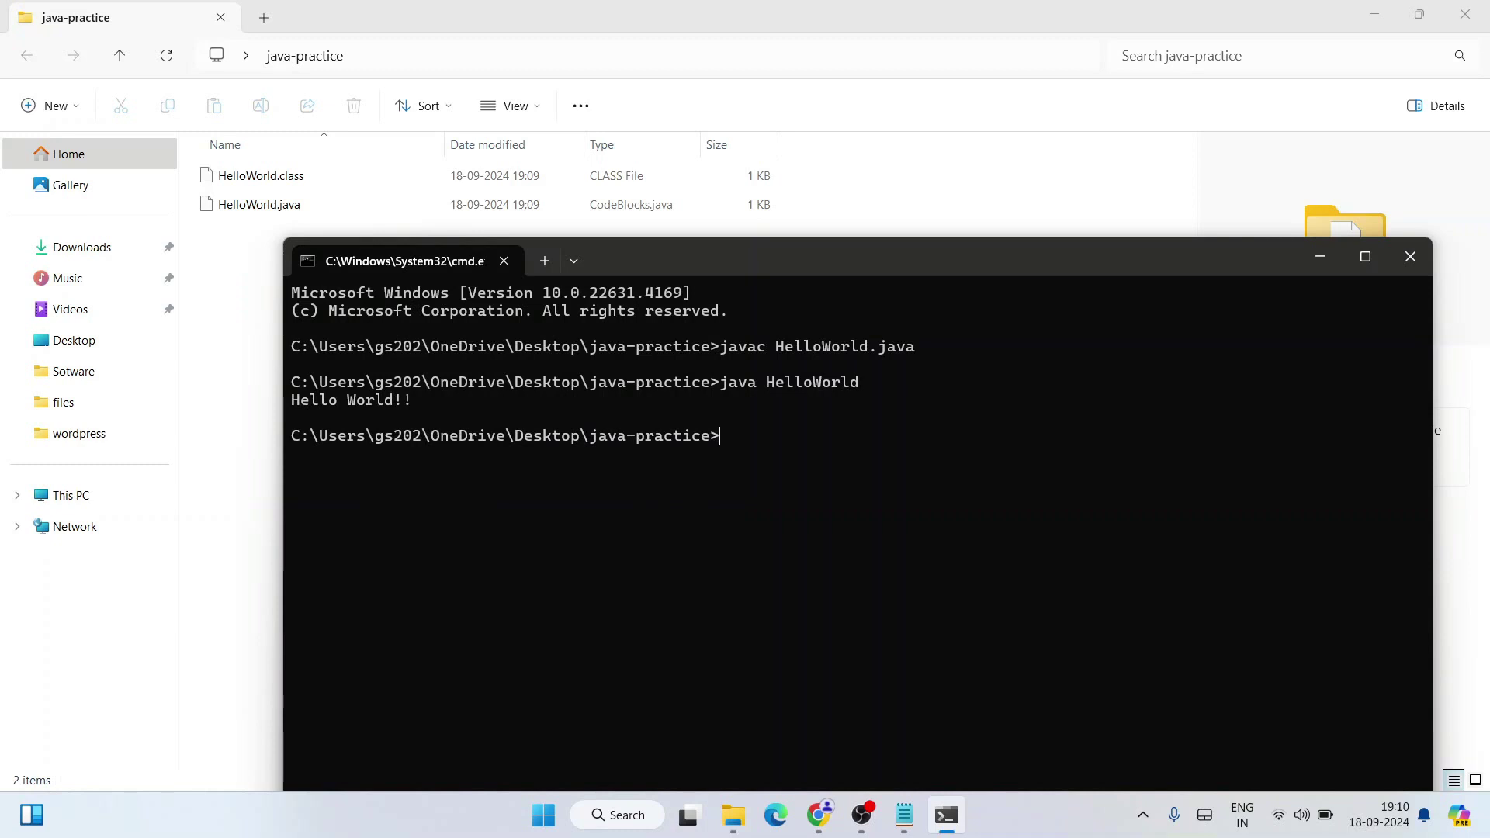
pyautogui.moveTo(367, 395); pyautogui.dragTo(259, 388)
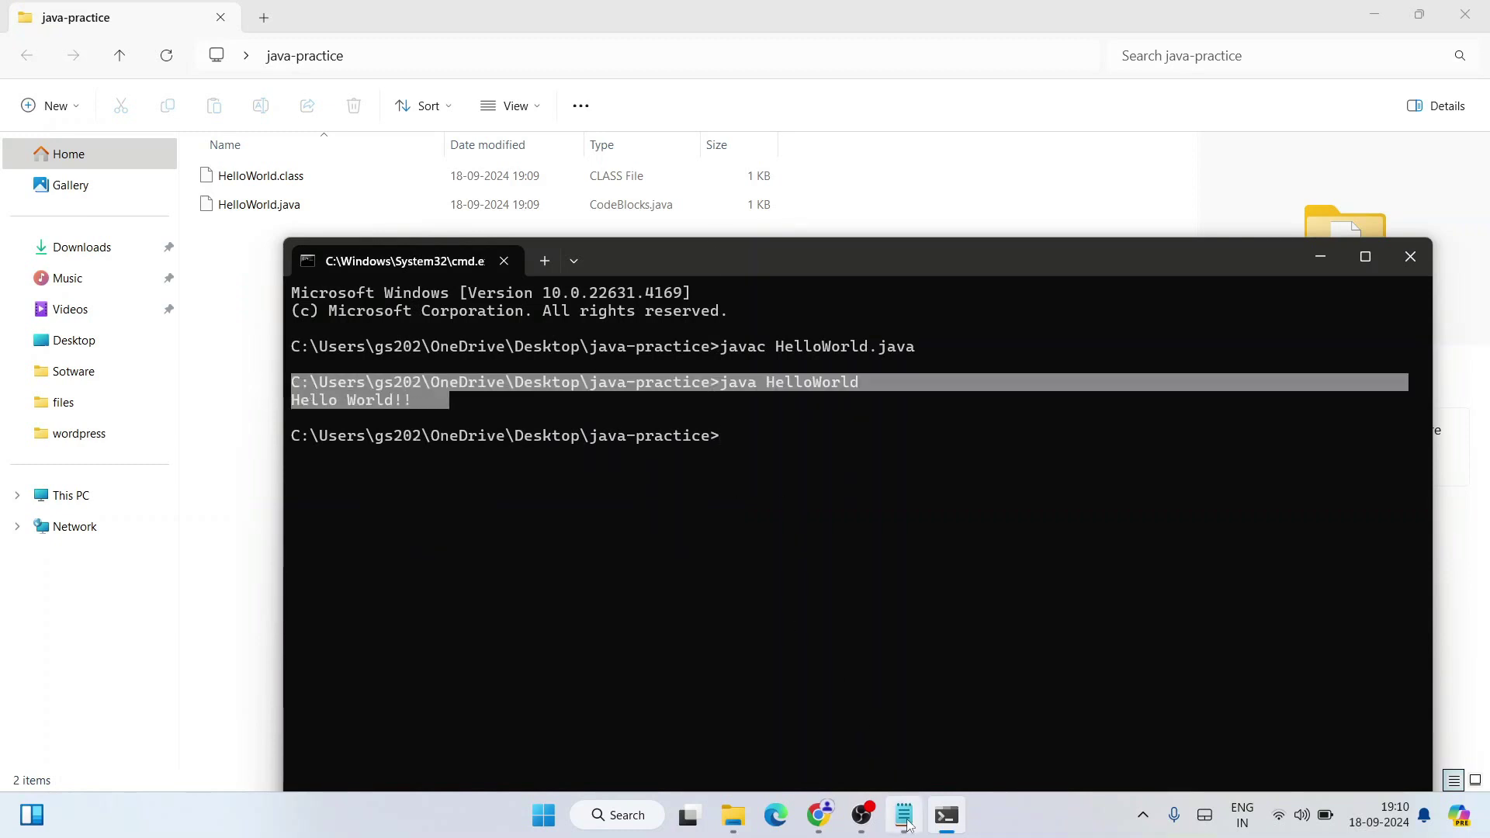
pyautogui.hotkey('alt', 'Tab')
pyautogui.moveTo(718, 202); pyautogui.dragTo(966, 187)
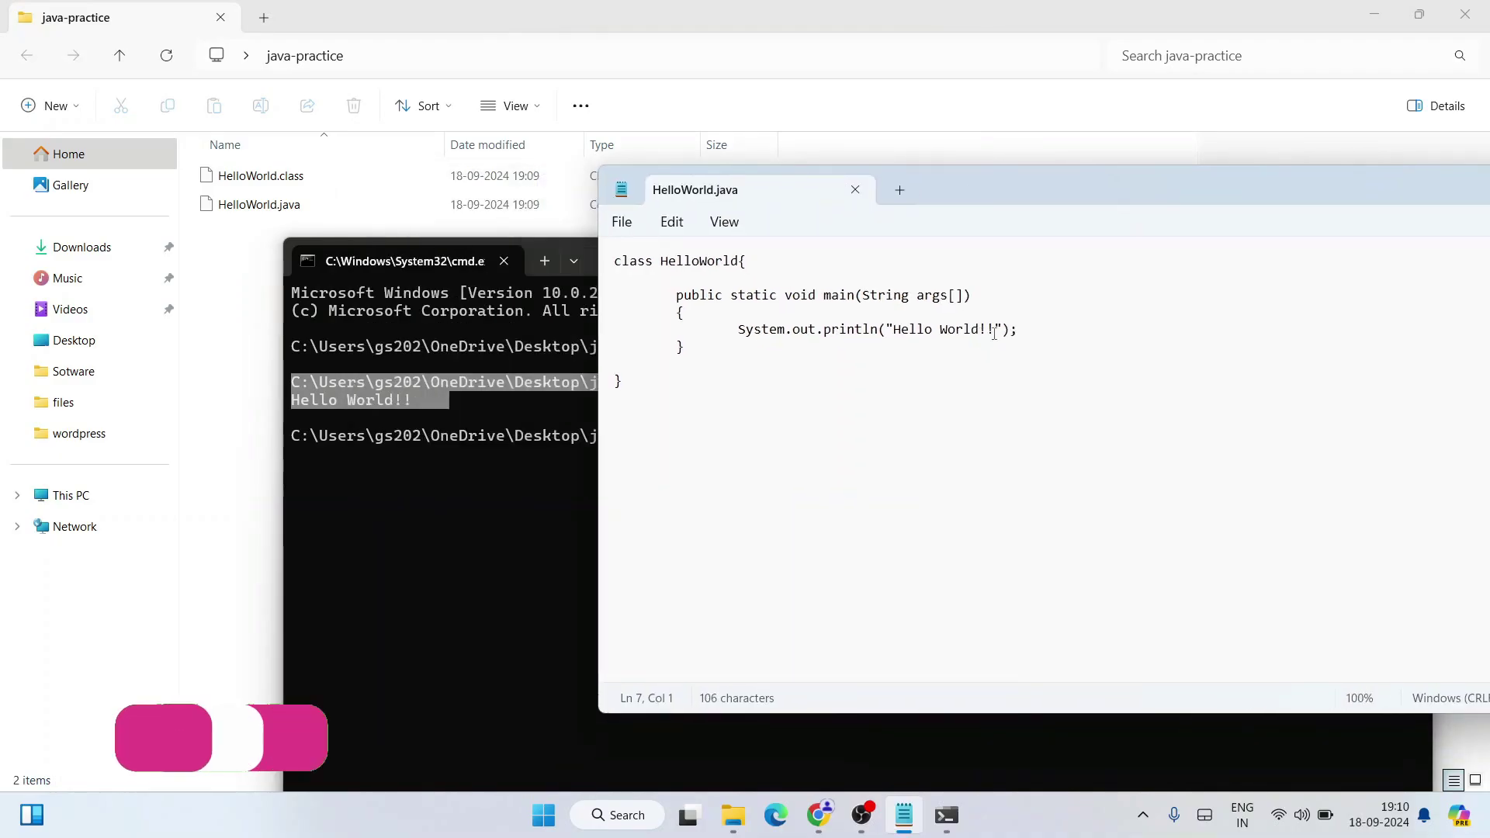
pyautogui.moveTo(987, 329); pyautogui.dragTo(613, 329)
pyautogui.click(455, 402)
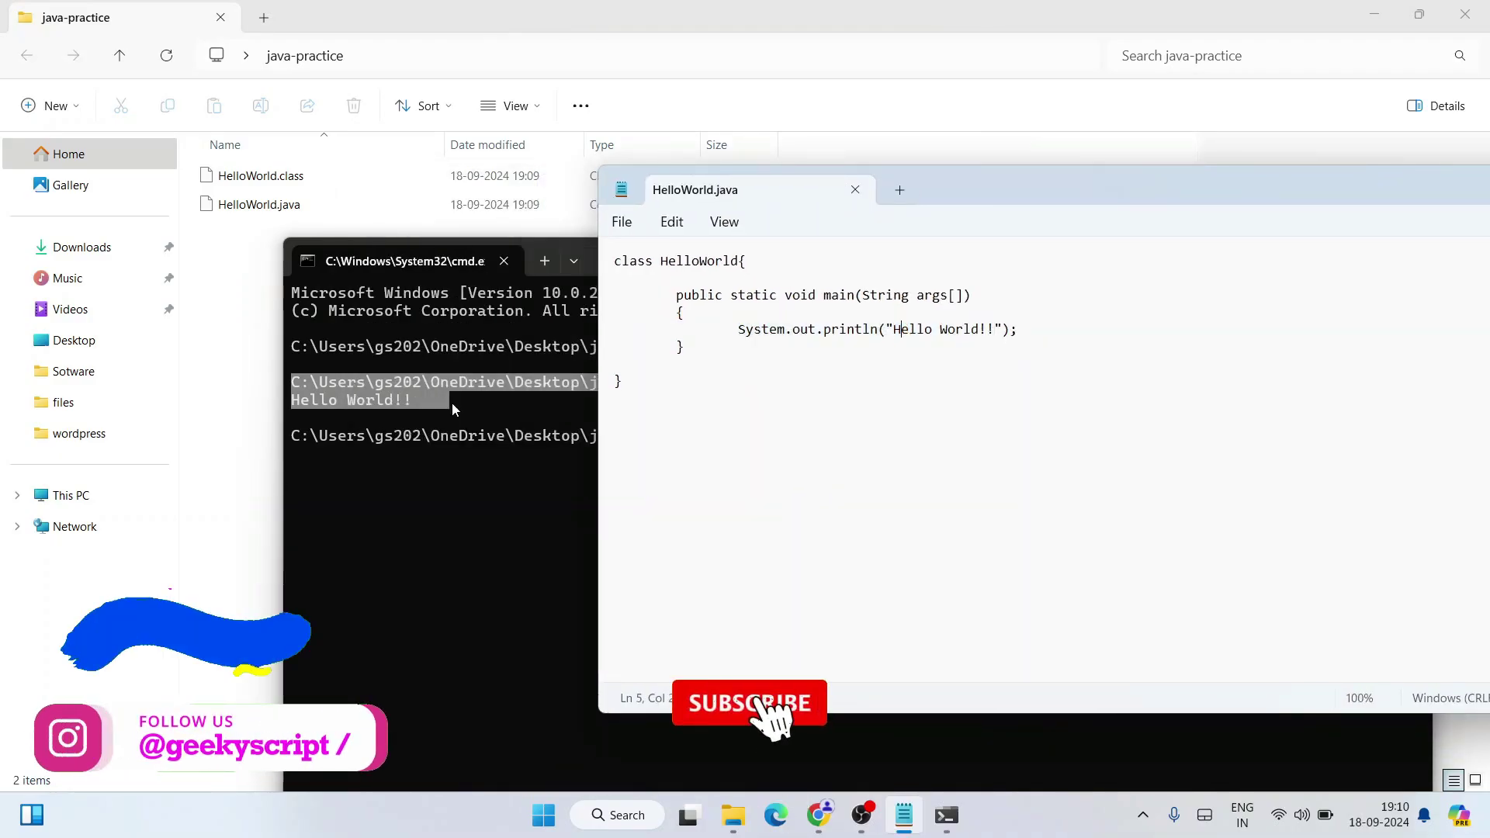
pyautogui.moveTo(463, 398); pyautogui.dragTo(280, 405)
pyautogui.click(560, 385)
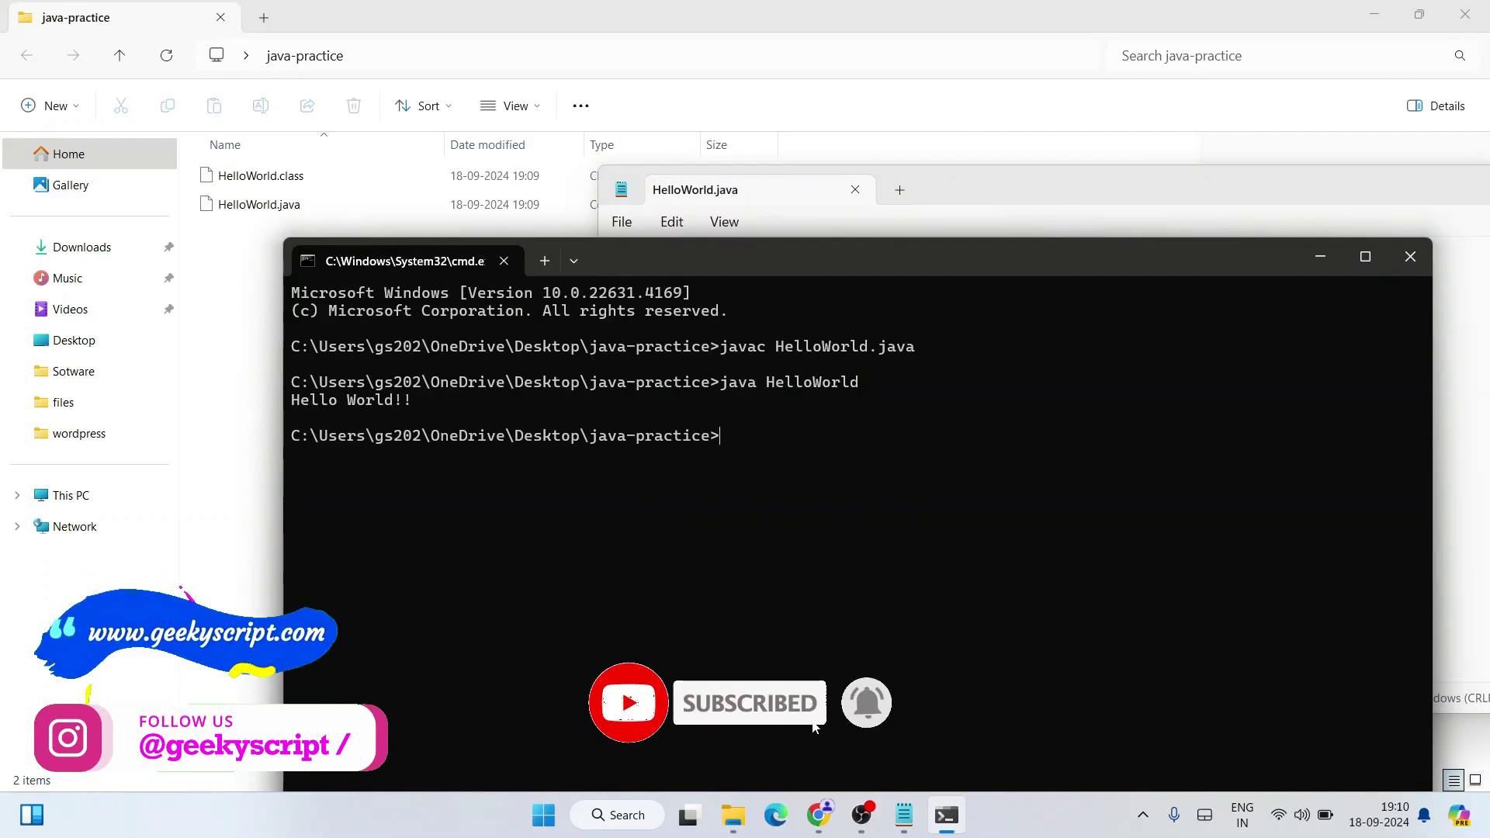
pyautogui.click(819, 828)
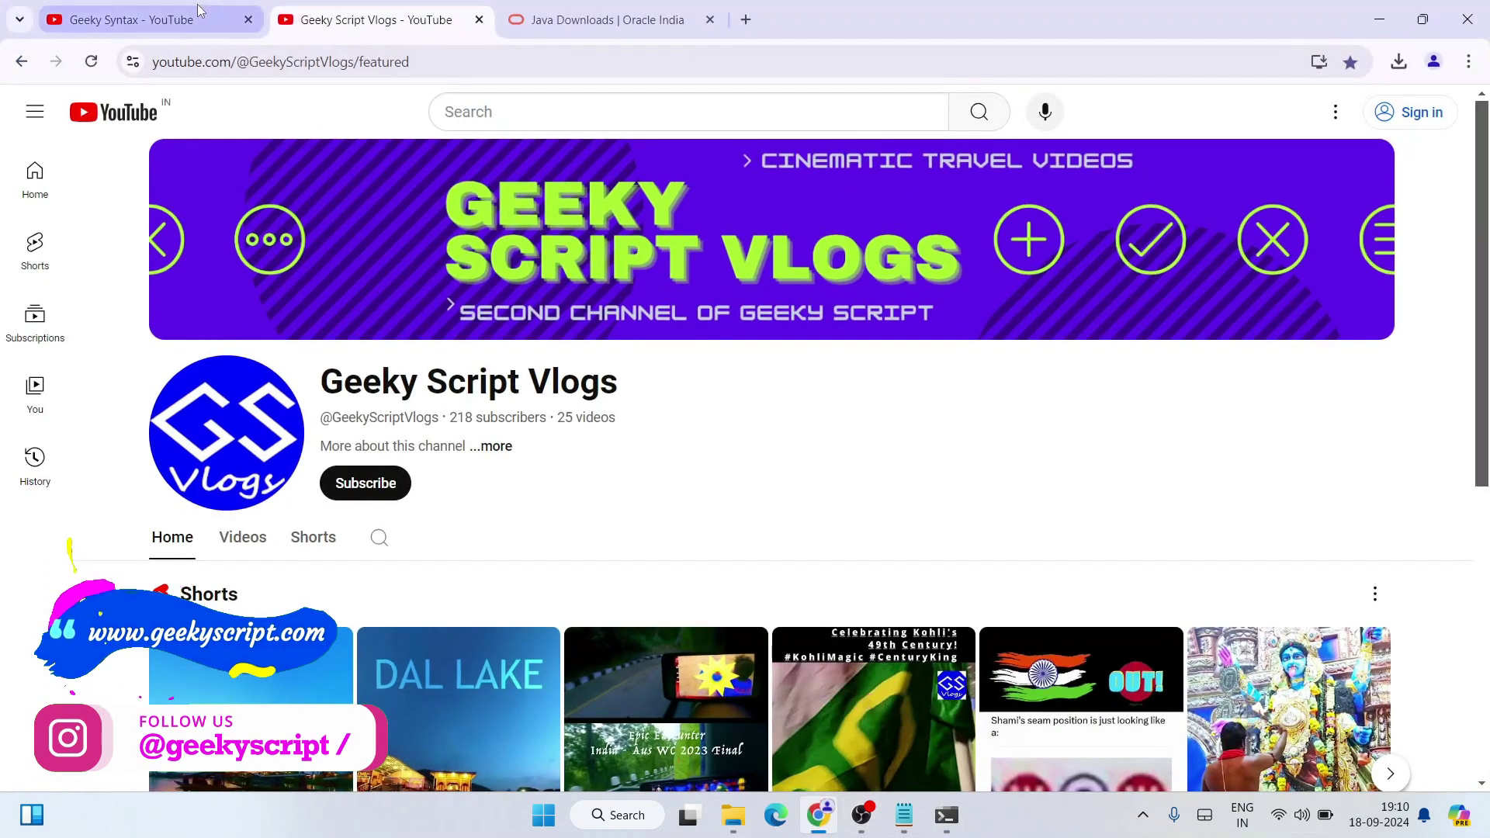
pyautogui.click(147, 19)
pyautogui.moveTo(328, 381); pyautogui.dragTo(811, 368)
pyautogui.click(702, 390)
pyautogui.scroll(-4, 695, 320)
pyautogui.hotkey('ctrl', 'Tab')
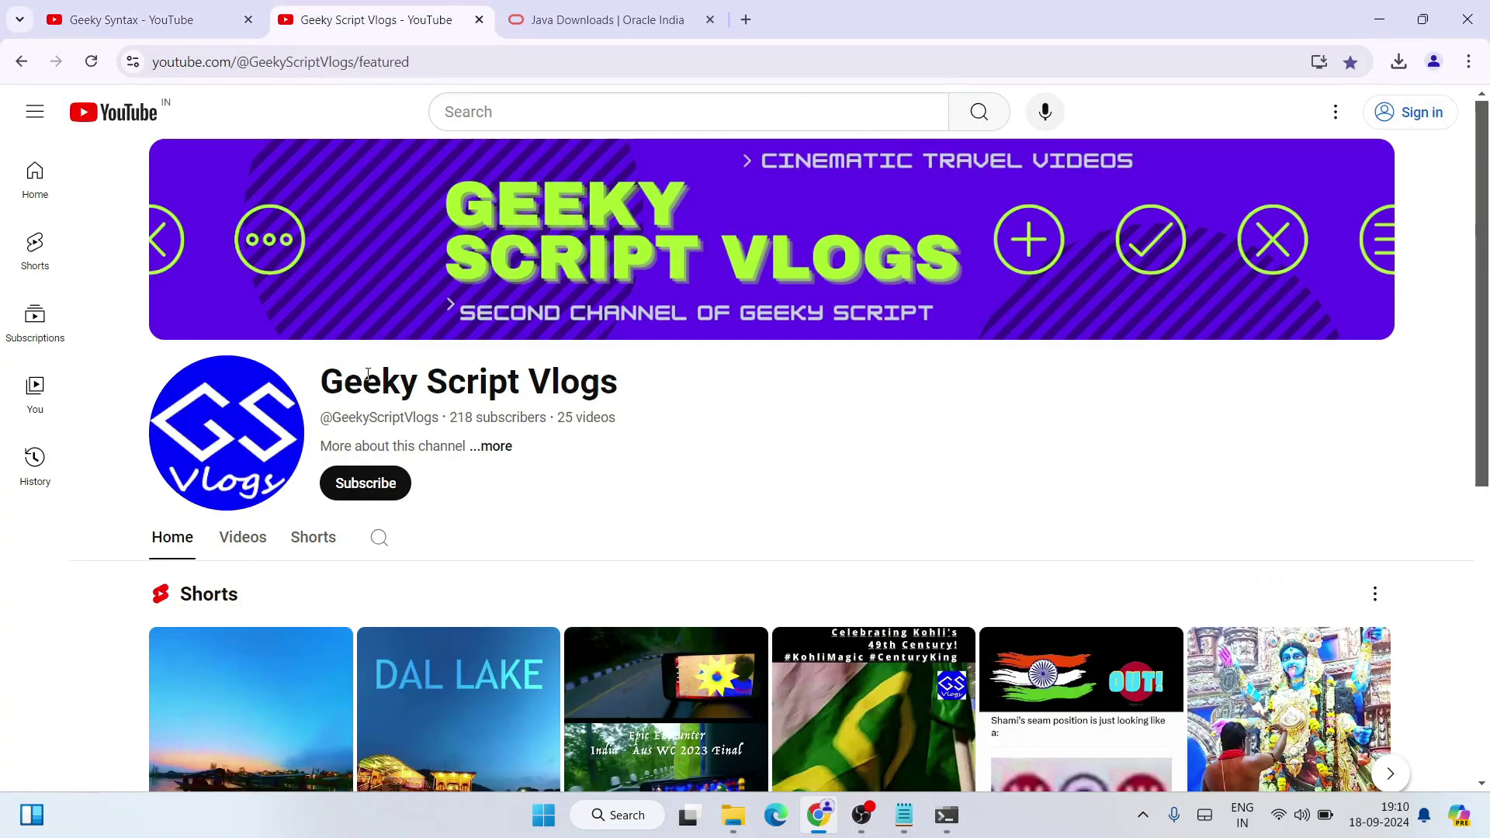
pyautogui.moveTo(368, 374); pyautogui.dragTo(761, 392)
pyautogui.click(1377, 16)
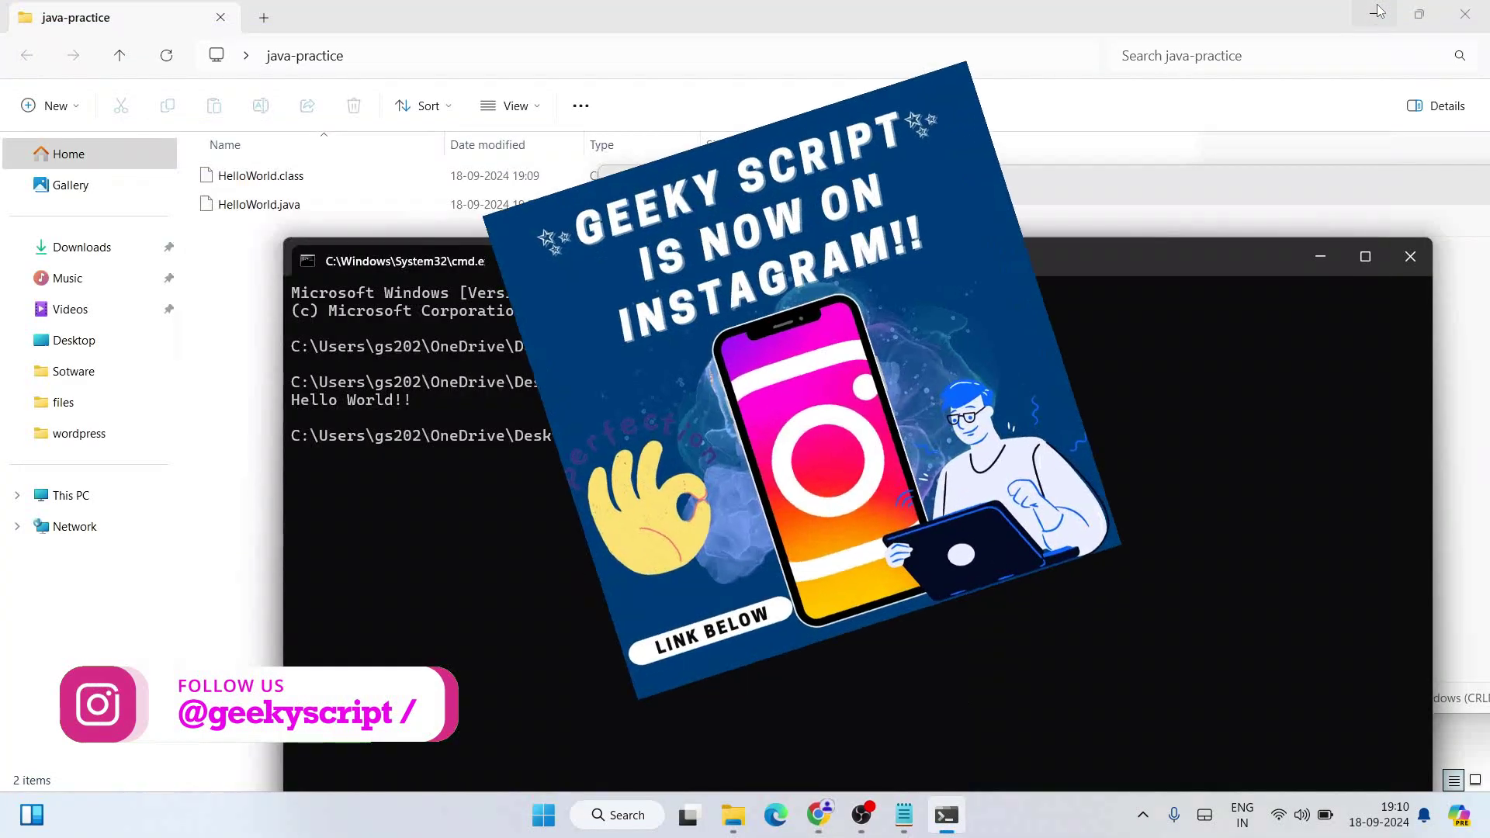